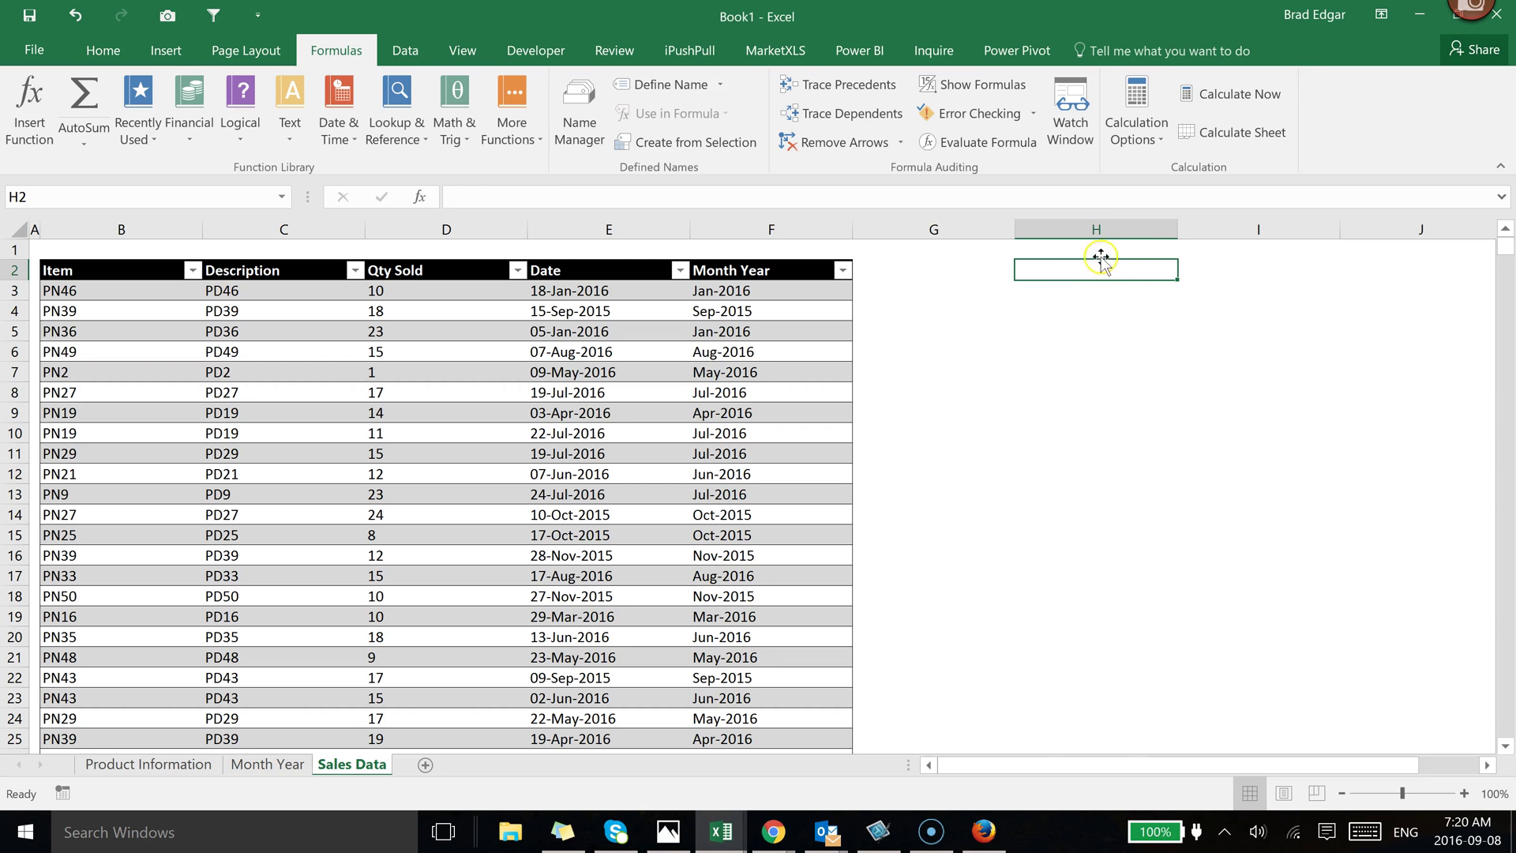
# - Narrow column G beside the sales table and select cell H2
pyautogui.moveTo(1015, 229); pyautogui.dragTo(918, 228)
pyautogui.click(959, 298)
pyautogui.click(983, 269)
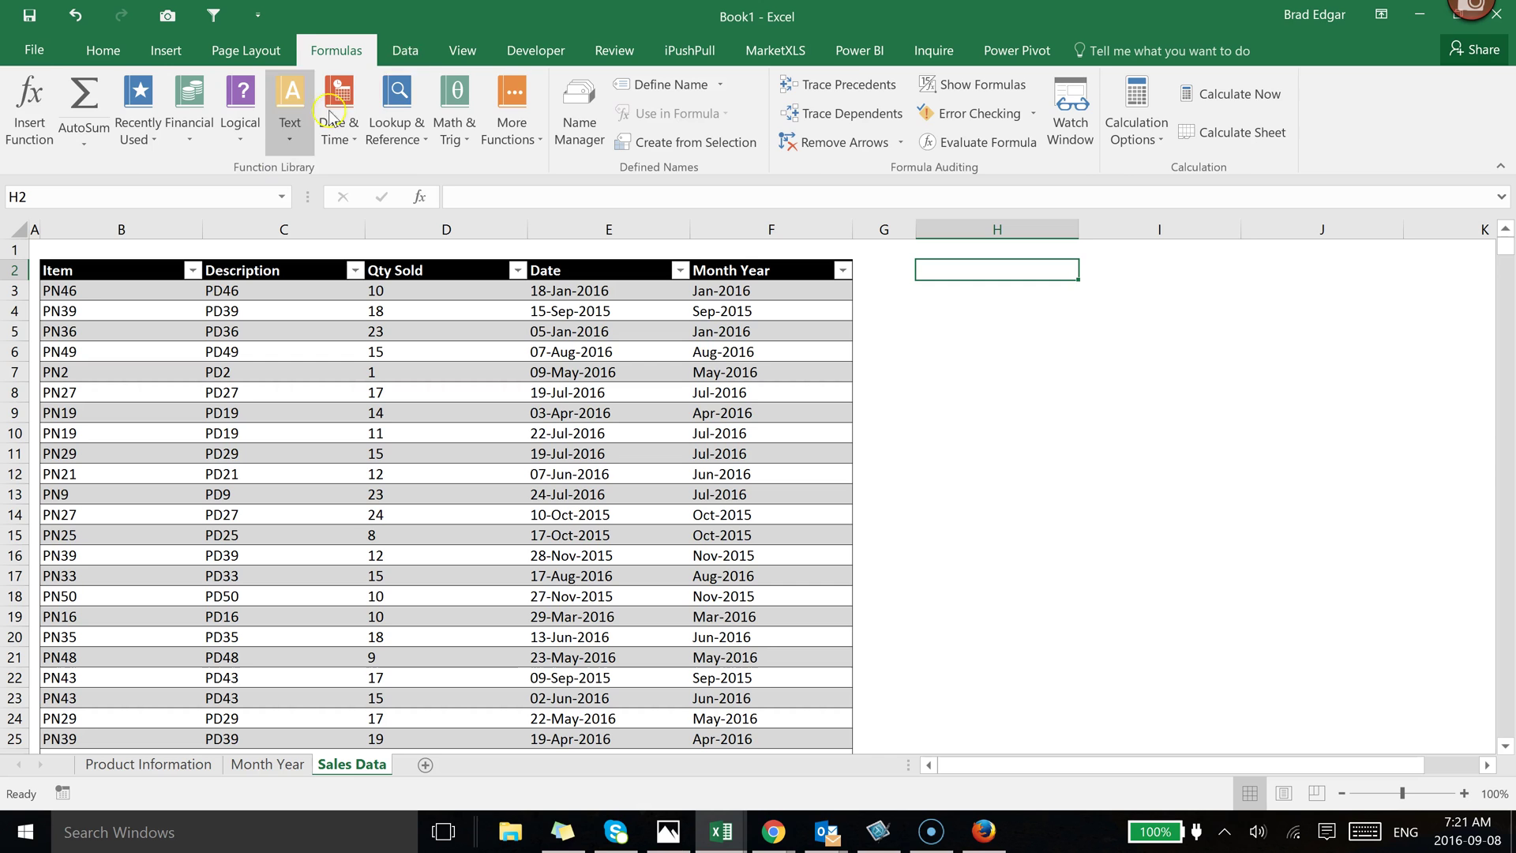
pyautogui.click(405, 50)
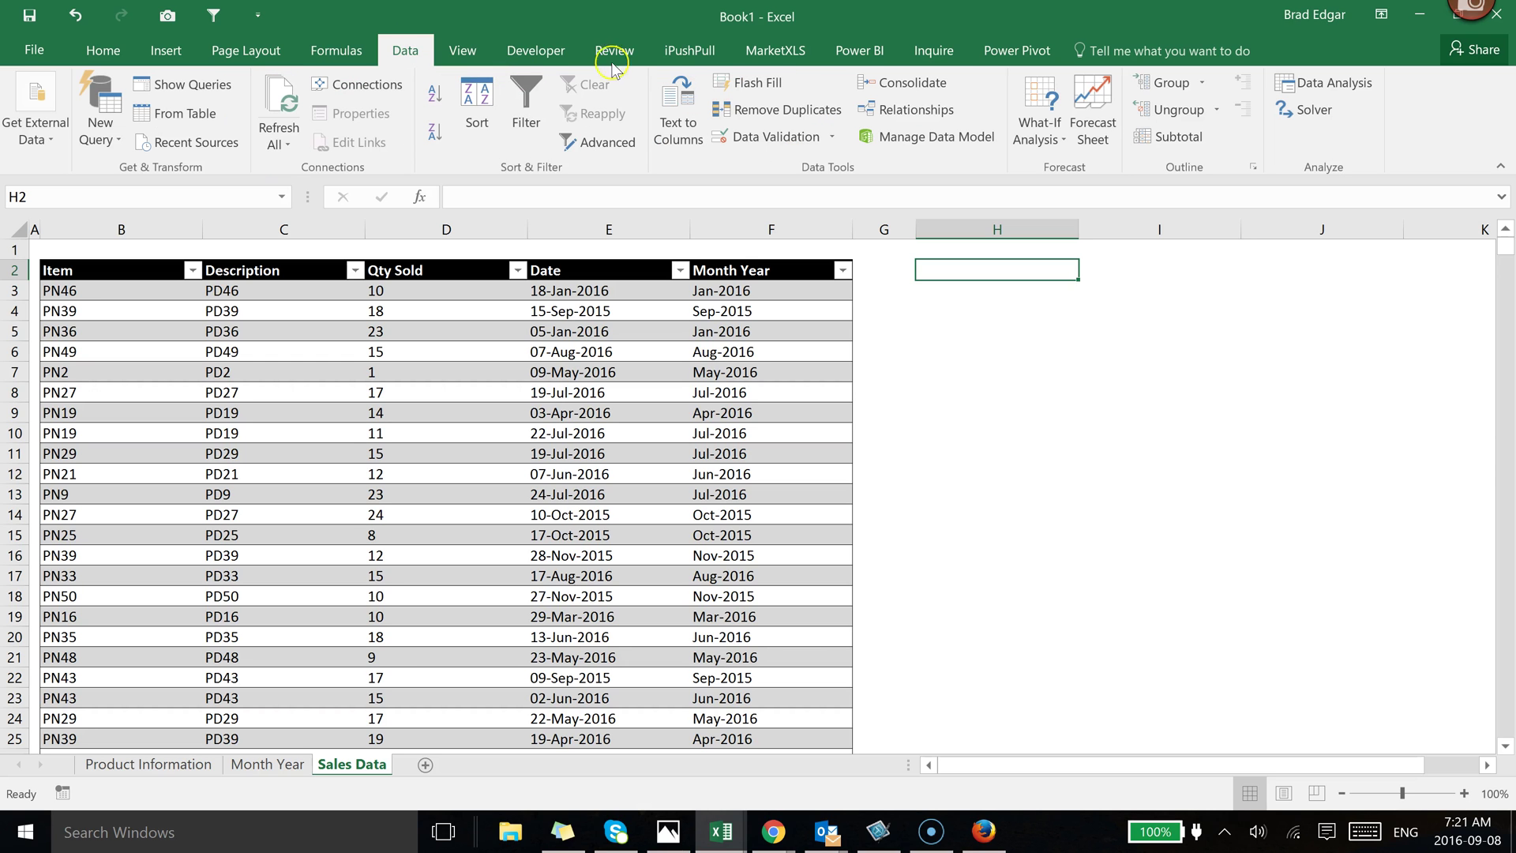
pyautogui.click(829, 137)
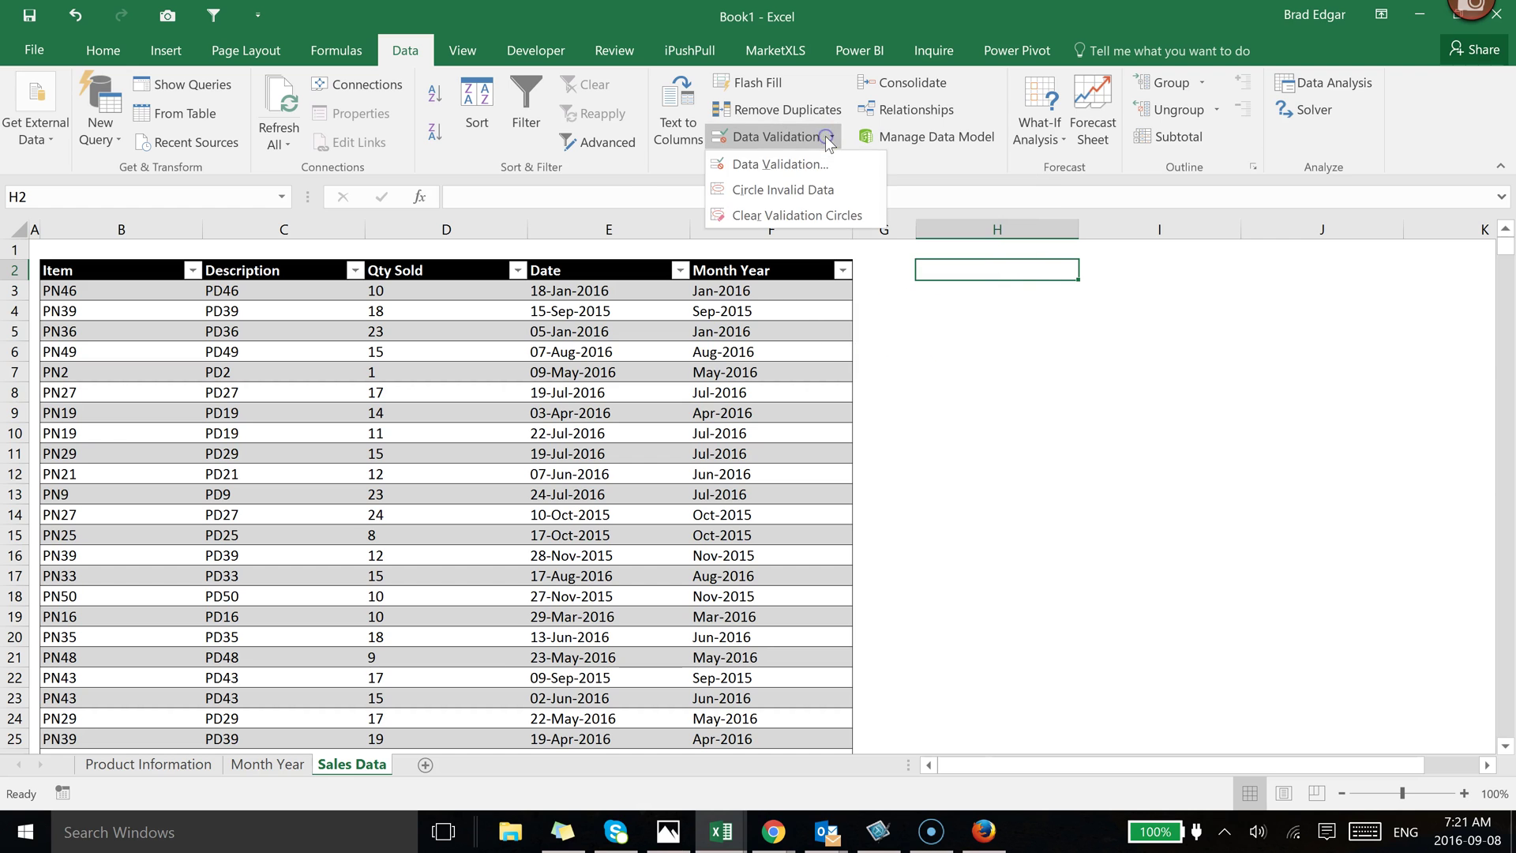
pyautogui.click(821, 163)
pyautogui.click(710, 326)
pyautogui.click(731, 391)
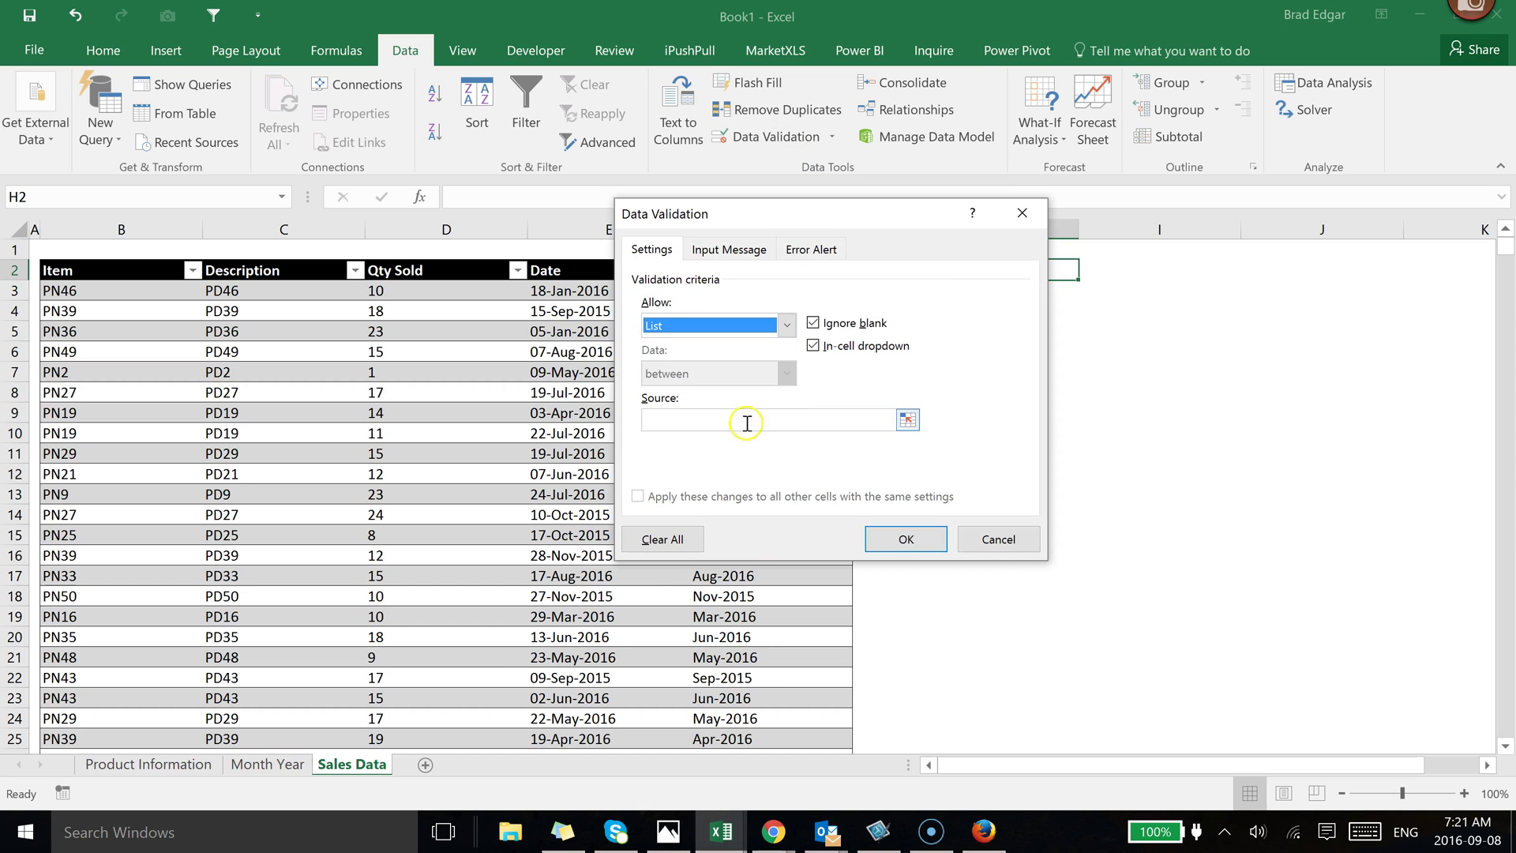
pyautogui.click(746, 418)
pyautogui.moveTo(813, 221); pyautogui.dragTo(1165, 324)
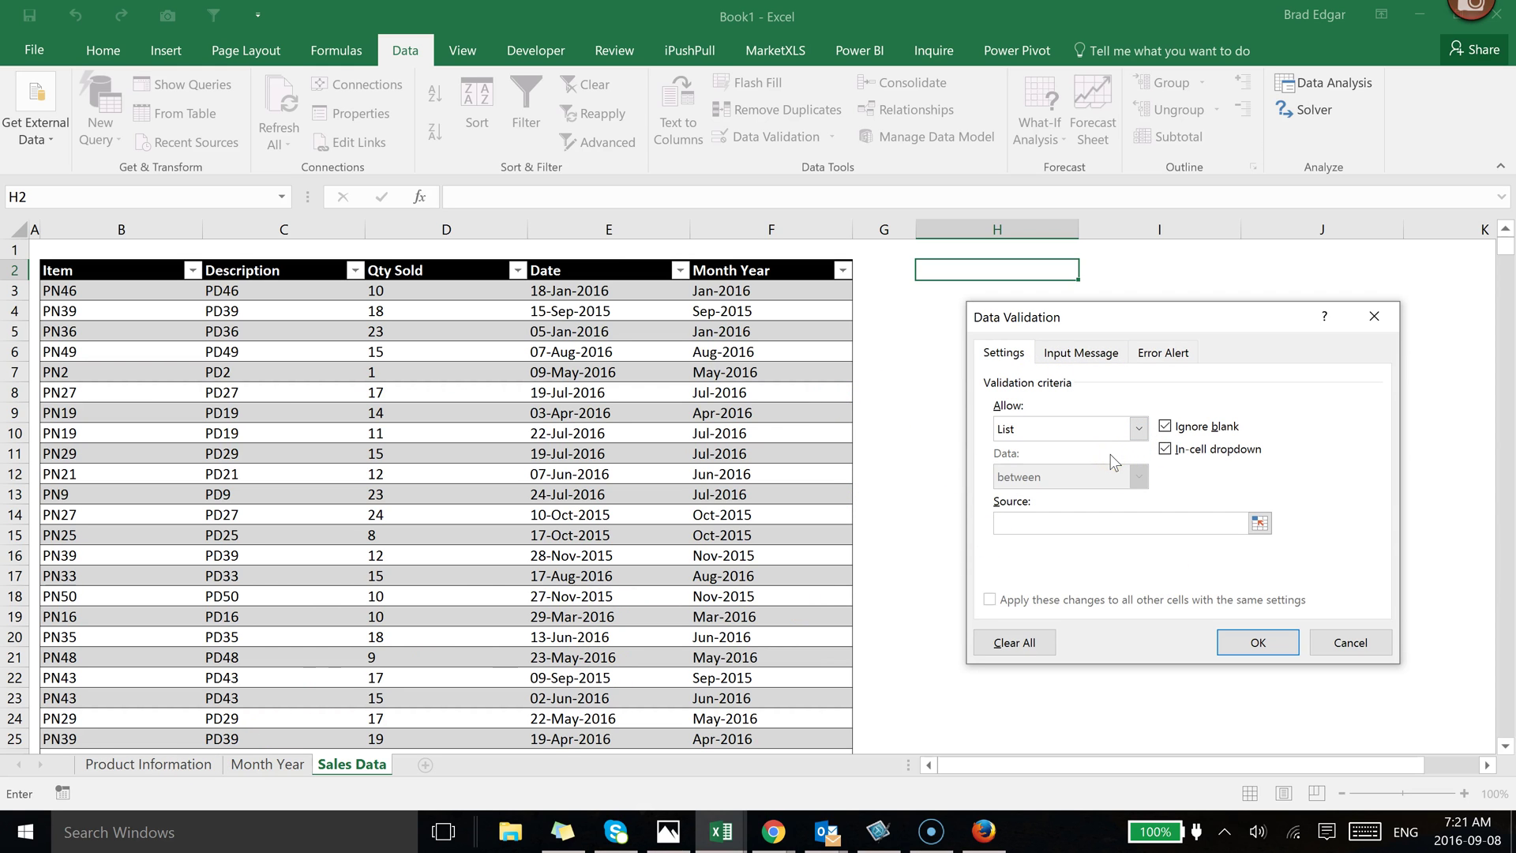
pyautogui.click(1090, 518)
pyautogui.write('=')
pyautogui.write('ProductInfo[Product Name')
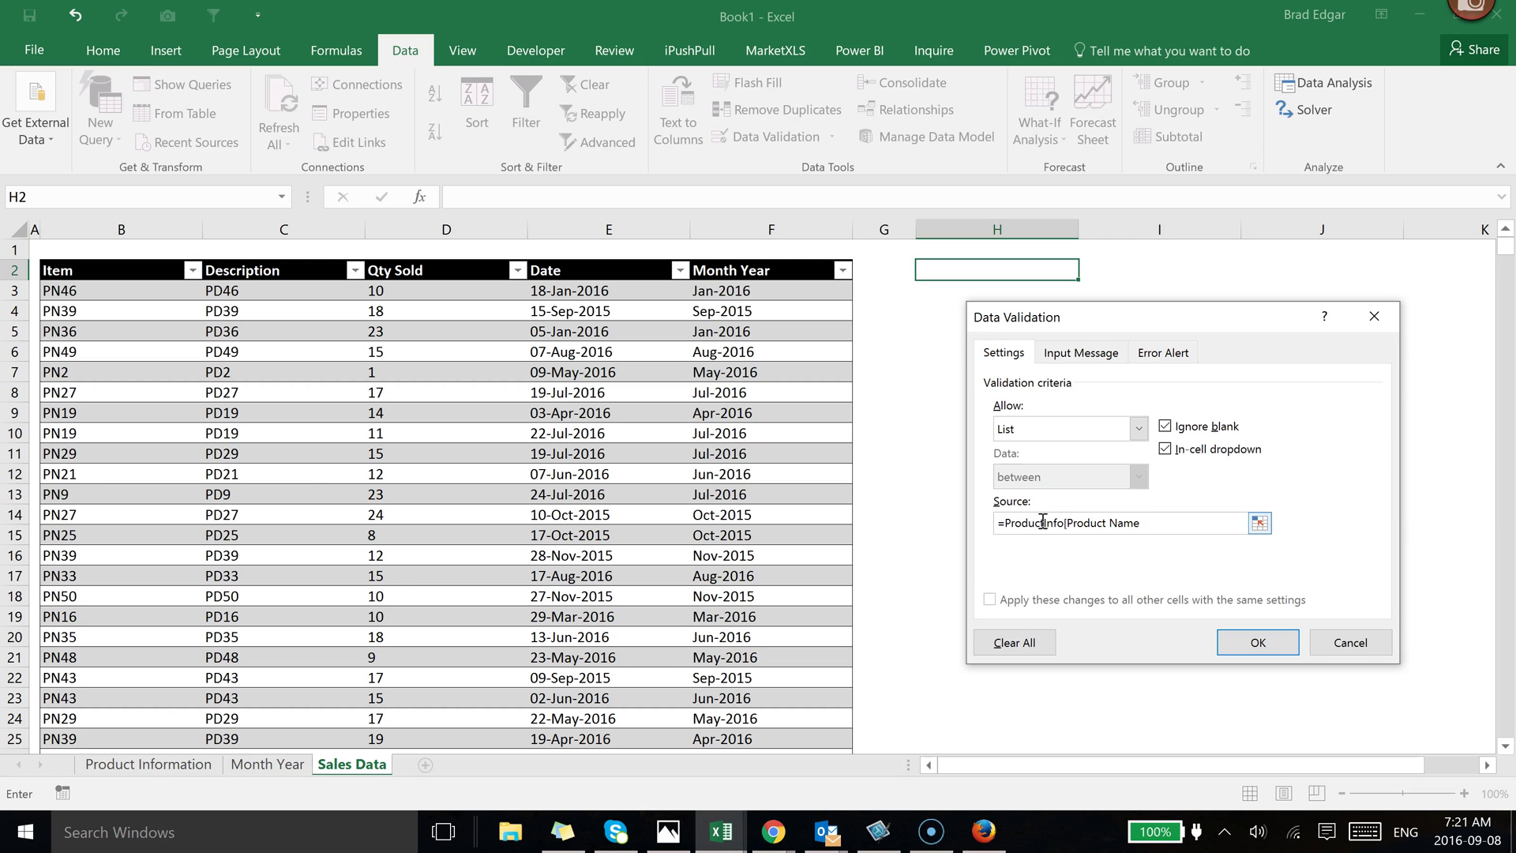
pyautogui.press('Return')
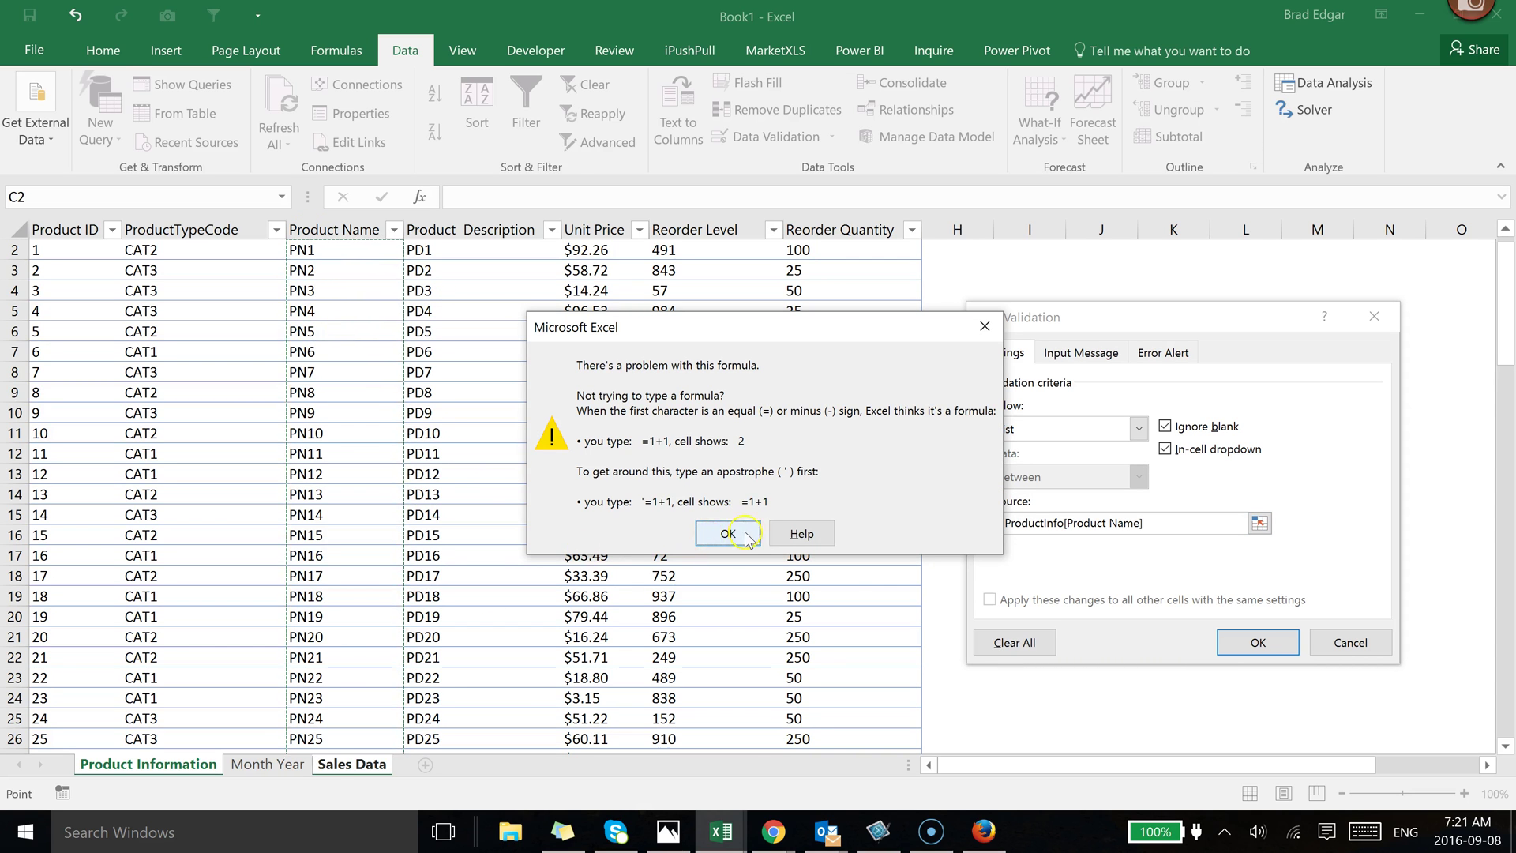
pyautogui.click(709, 319)
pyautogui.click(706, 314)
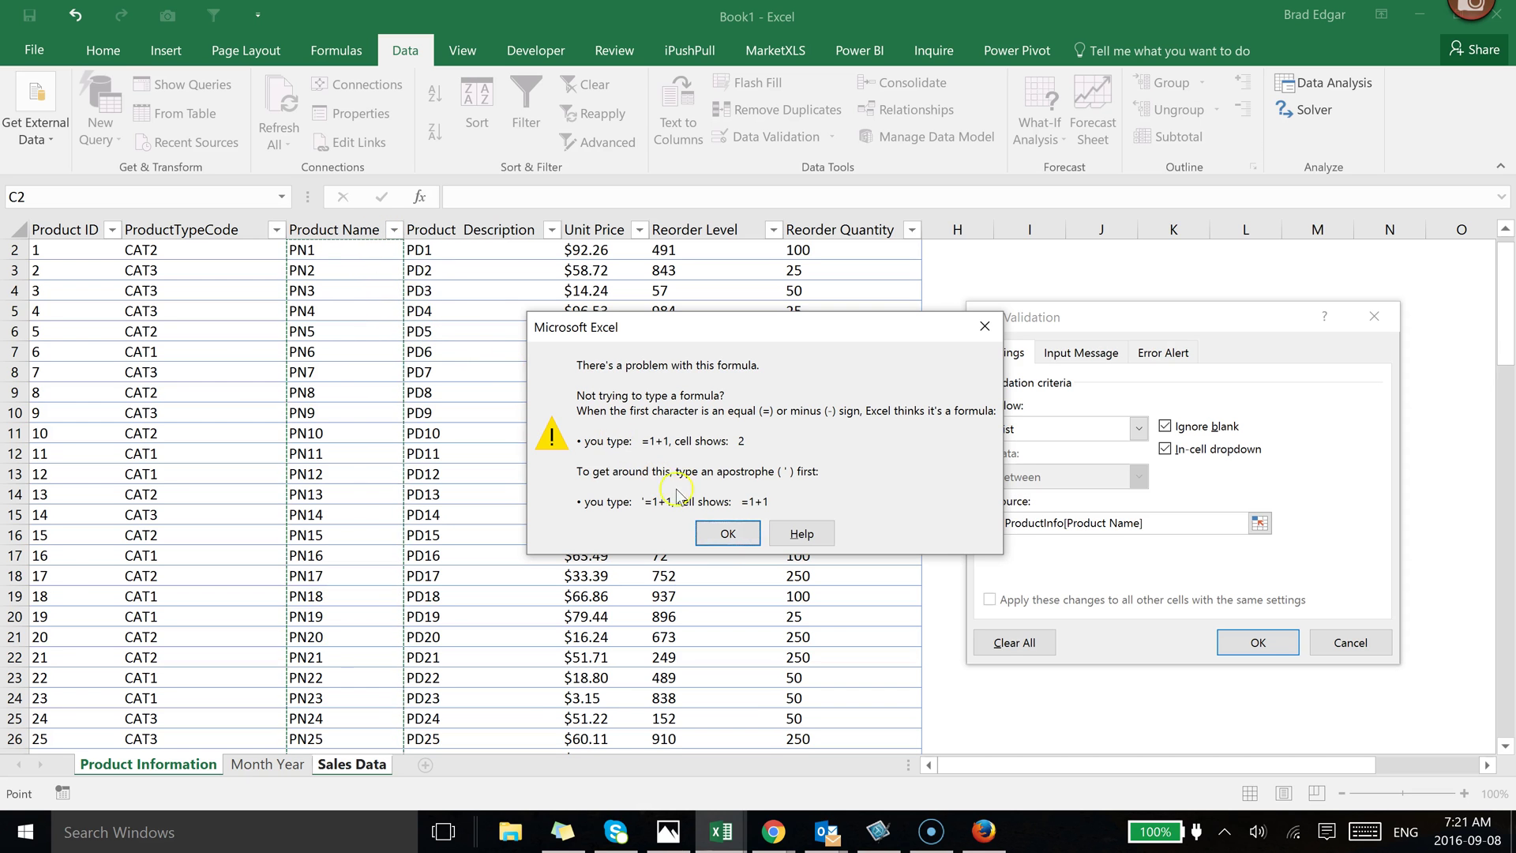
pyautogui.click(728, 533)
pyautogui.click(1351, 644)
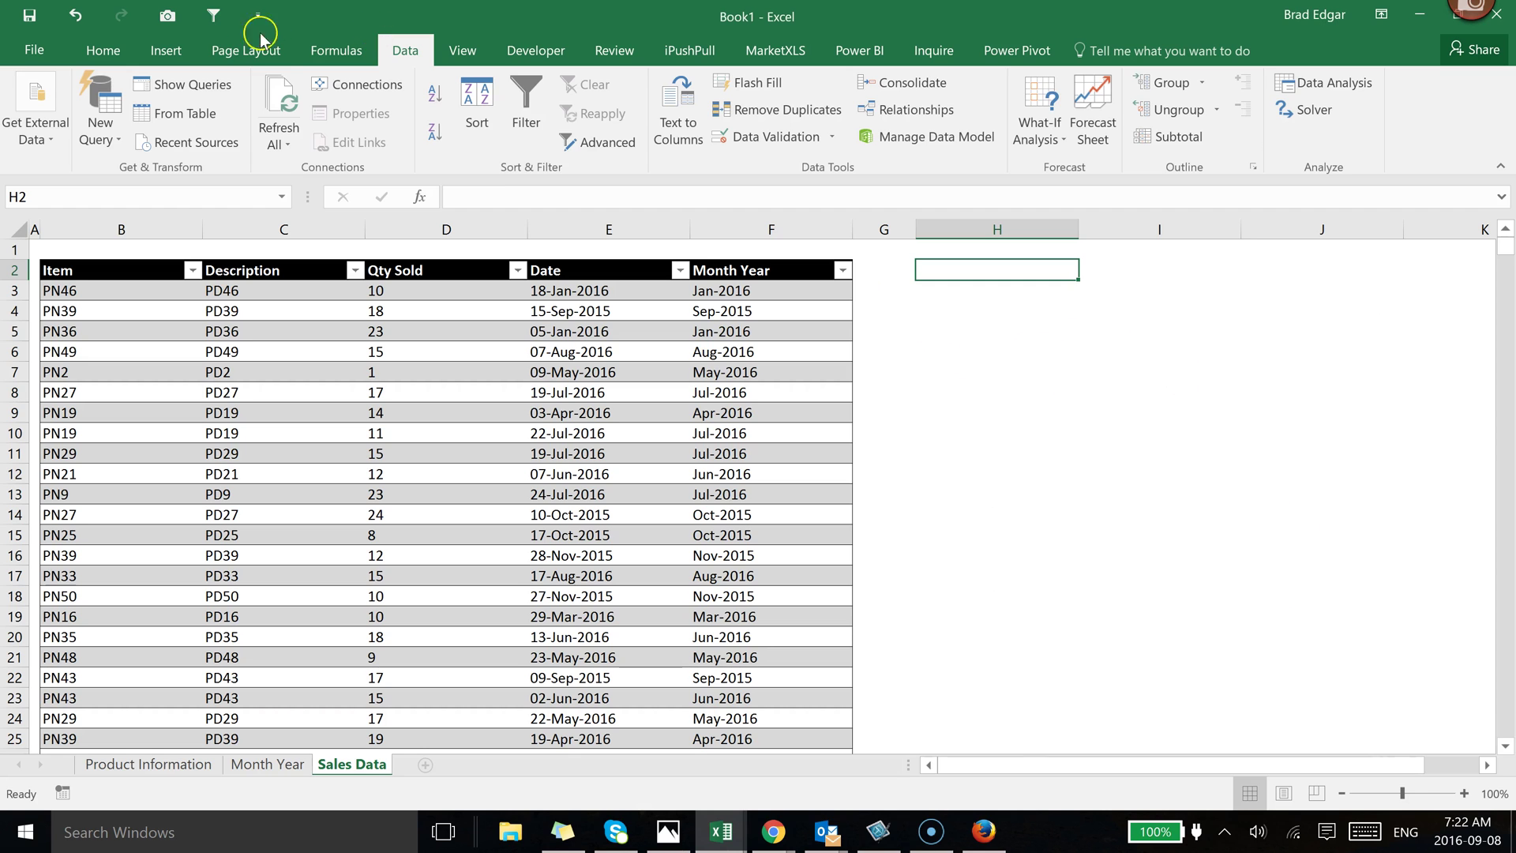
# - Define a new name ItemNum referring to =ProductInfo[Product Name]
pyautogui.click(338, 50)
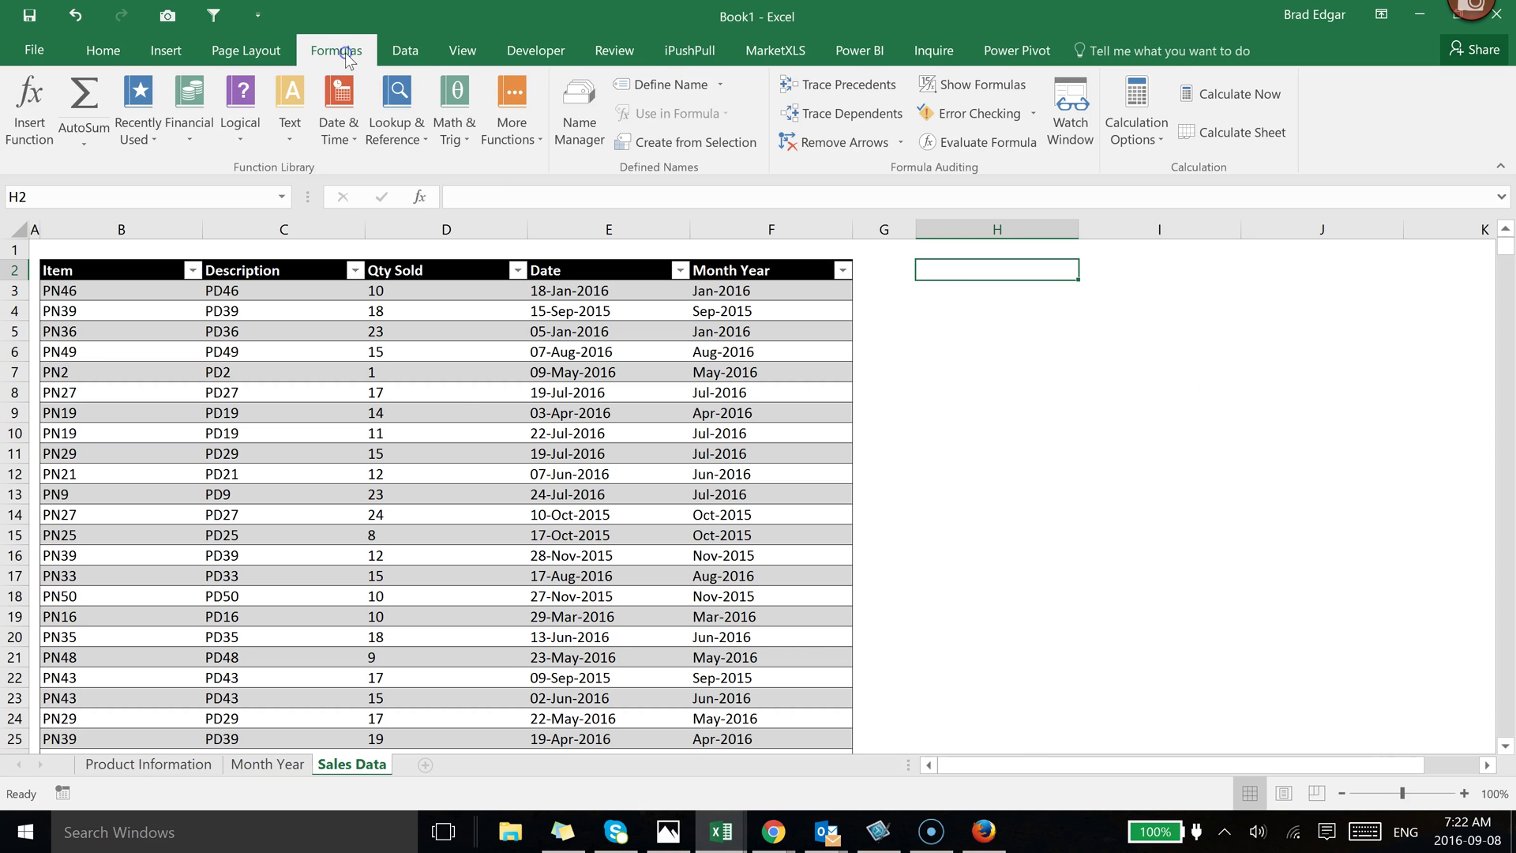
pyautogui.click(580, 134)
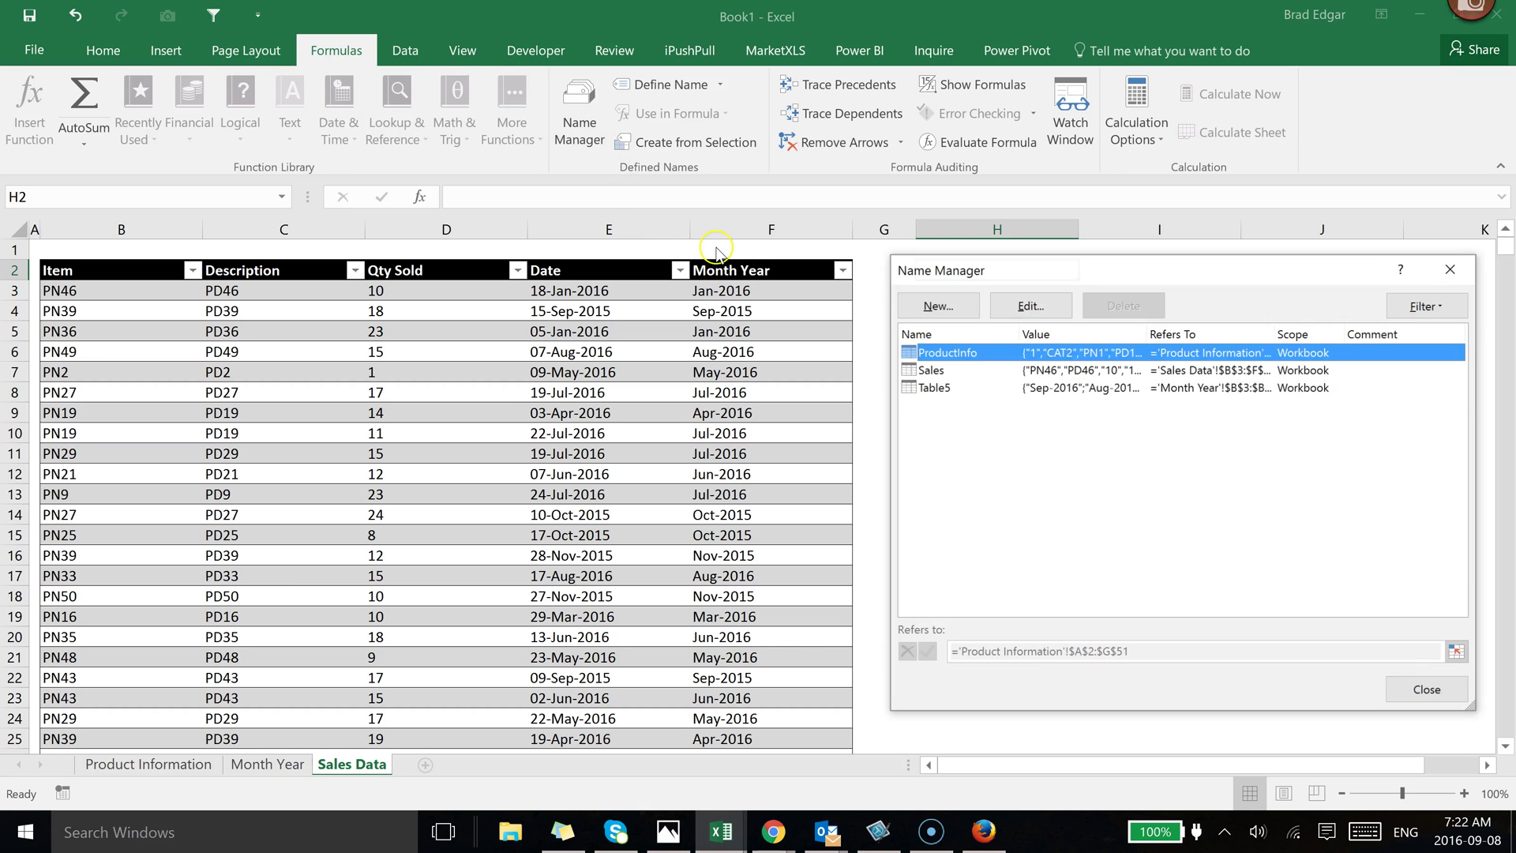
pyautogui.click(938, 302)
pyautogui.click(1113, 409)
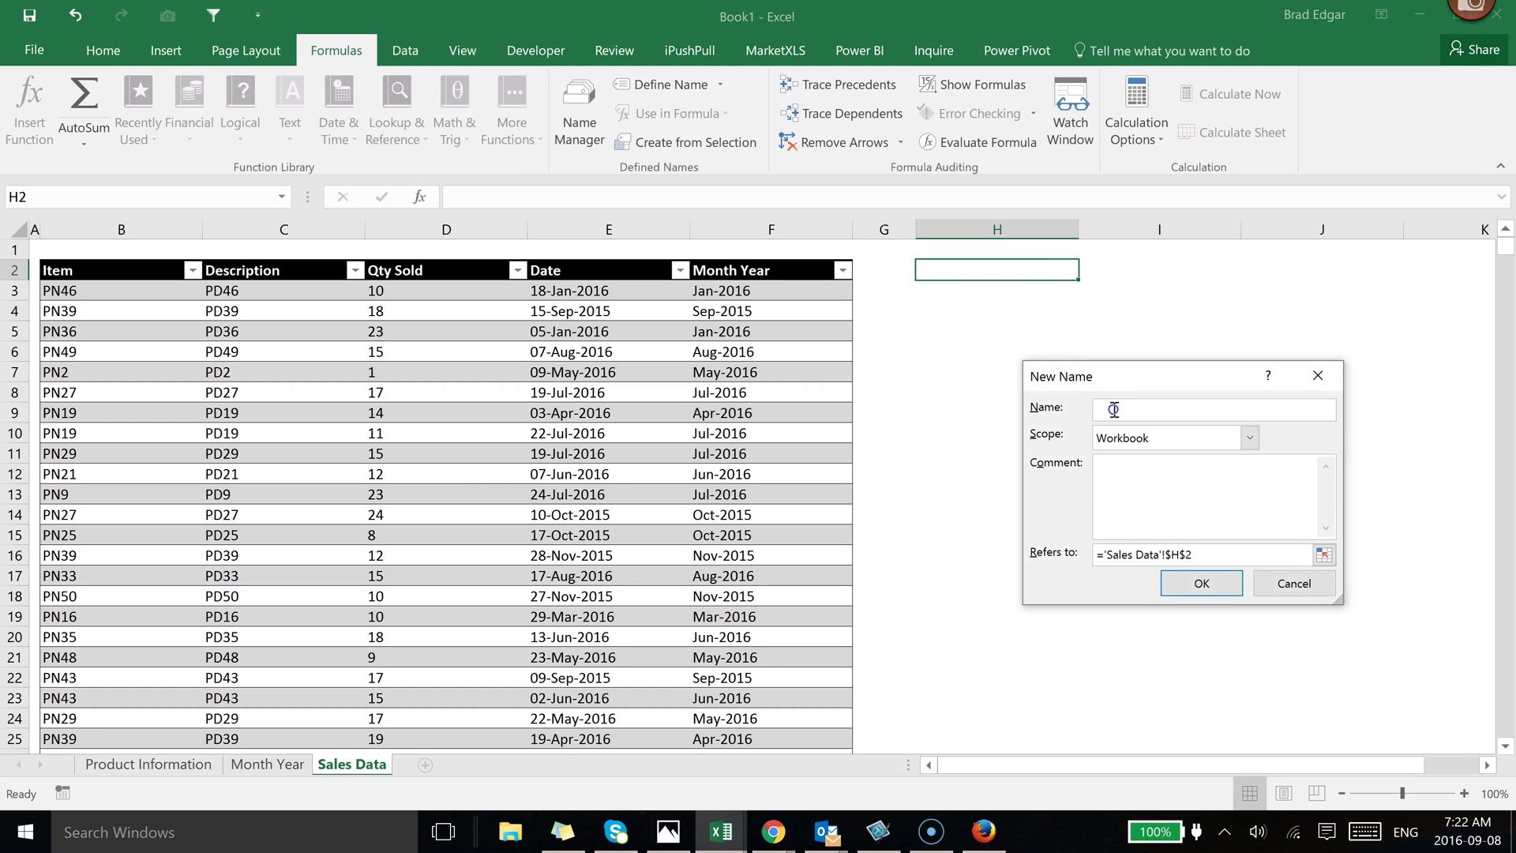
pyautogui.write('P')
pyautogui.click(1208, 556)
pyautogui.press('BackSpace')
pyautogui.press('BackSpace')
pyautogui.press('BackSpace')
pyautogui.press('BackSpace')
pyautogui.press('BackSpace')
pyautogui.press('BackSpace')
pyautogui.press('BackSpace')
pyautogui.press('BackSpace')
pyautogui.press('BackSpace')
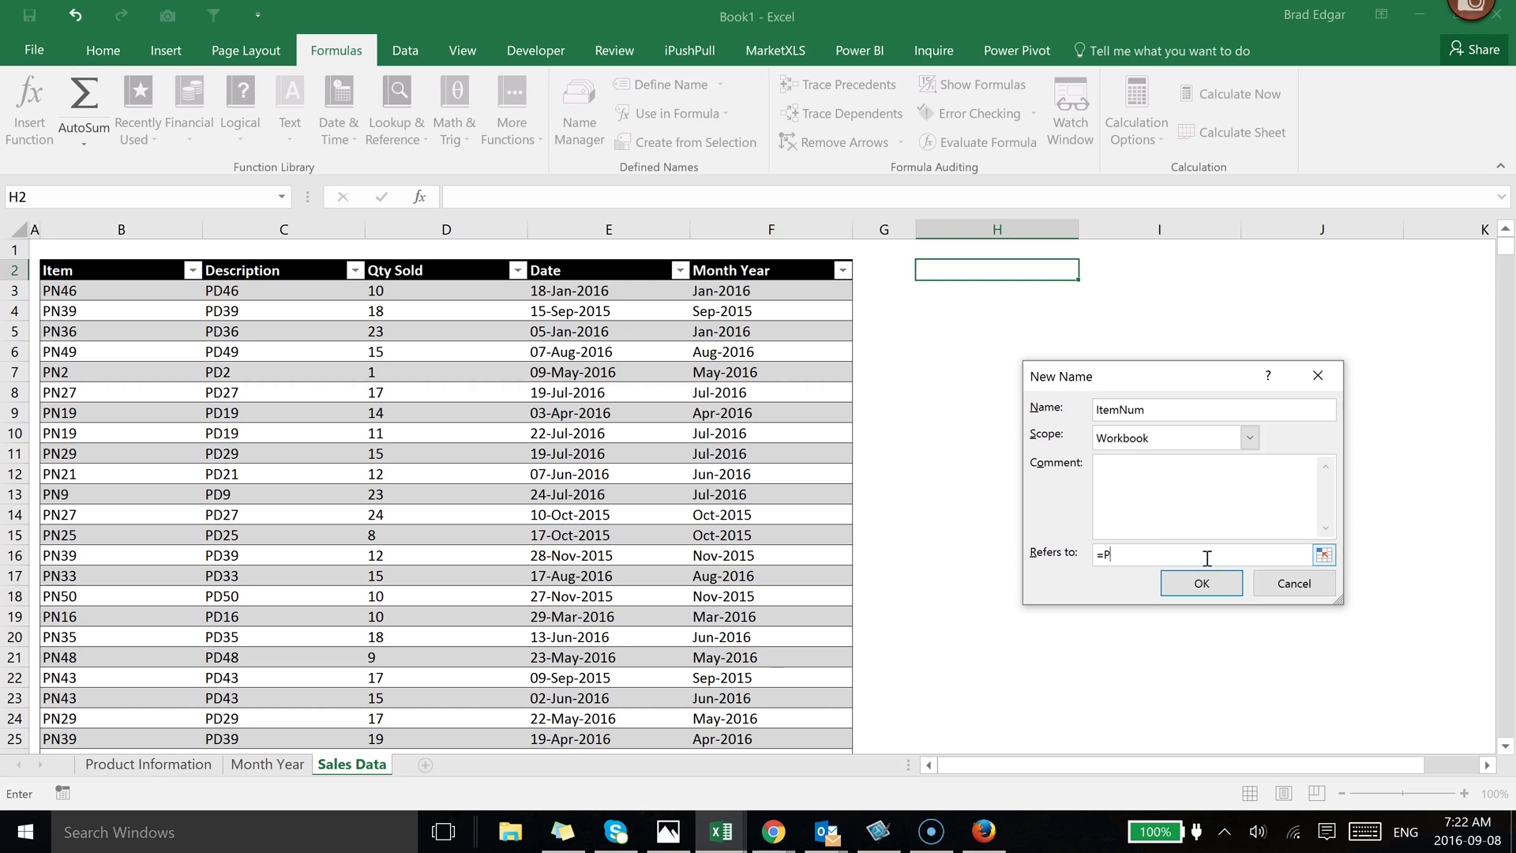
pyautogui.write('Info[')
pyautogui.write('Product Name]')
pyautogui.press('Return')
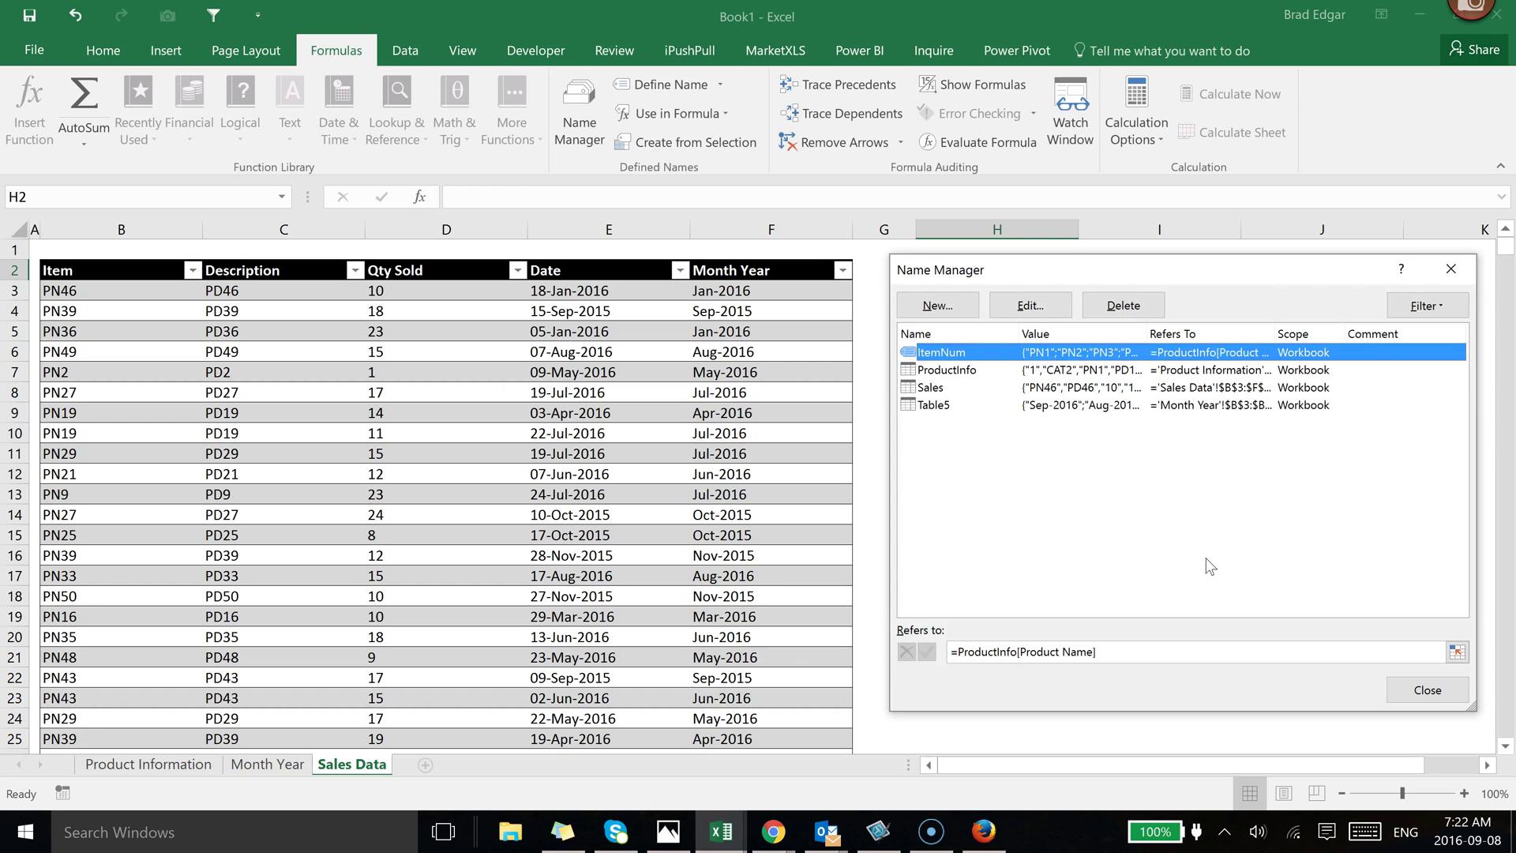
# - Widen Name Manager's Value column to verify ItemNum's referenced range
pyautogui.doubleClick(1148, 334)
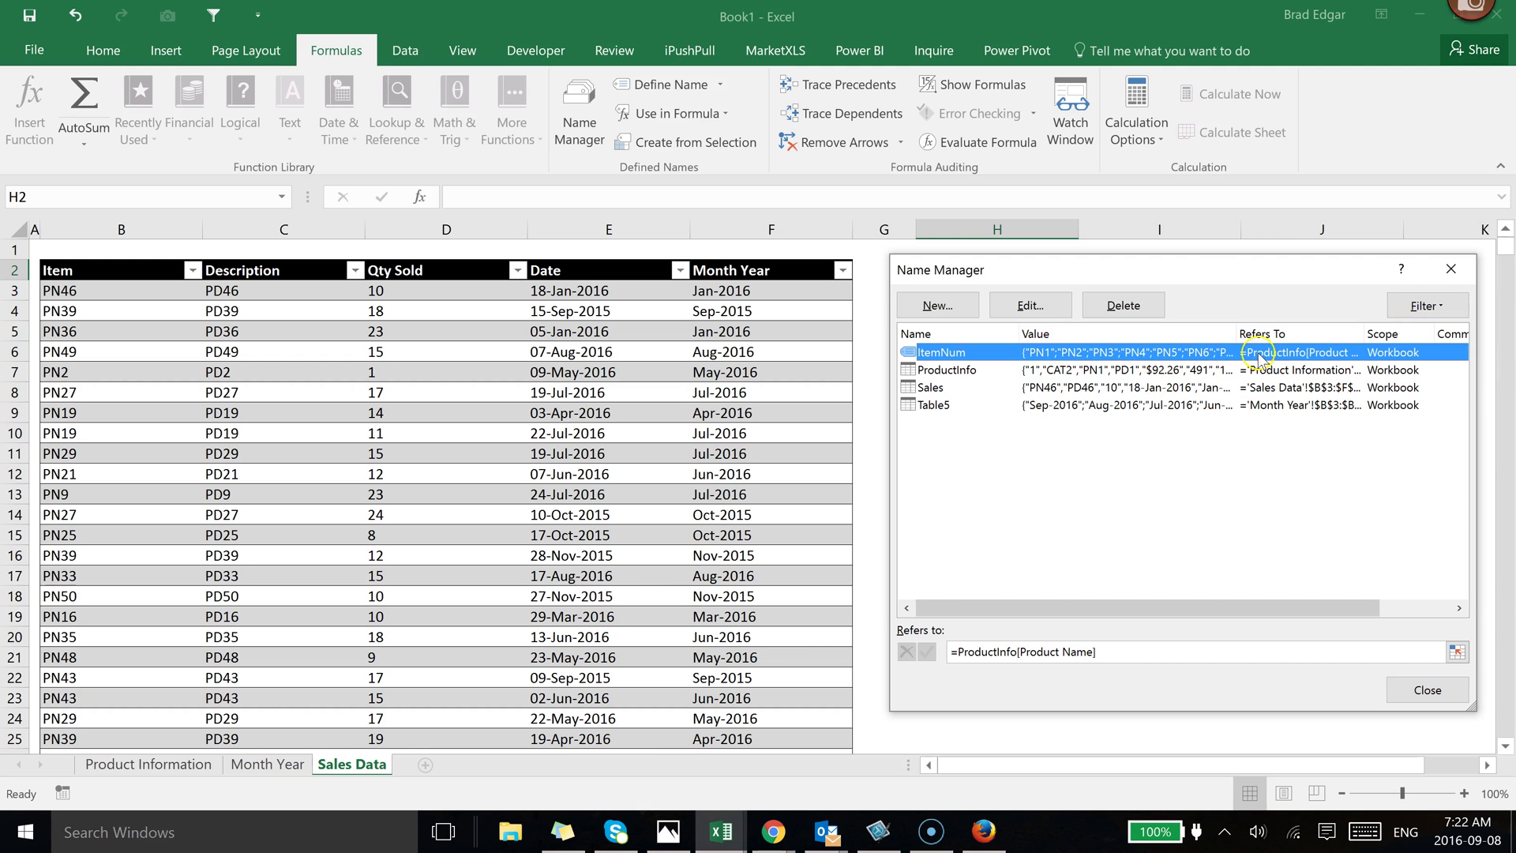
pyautogui.click(1026, 653)
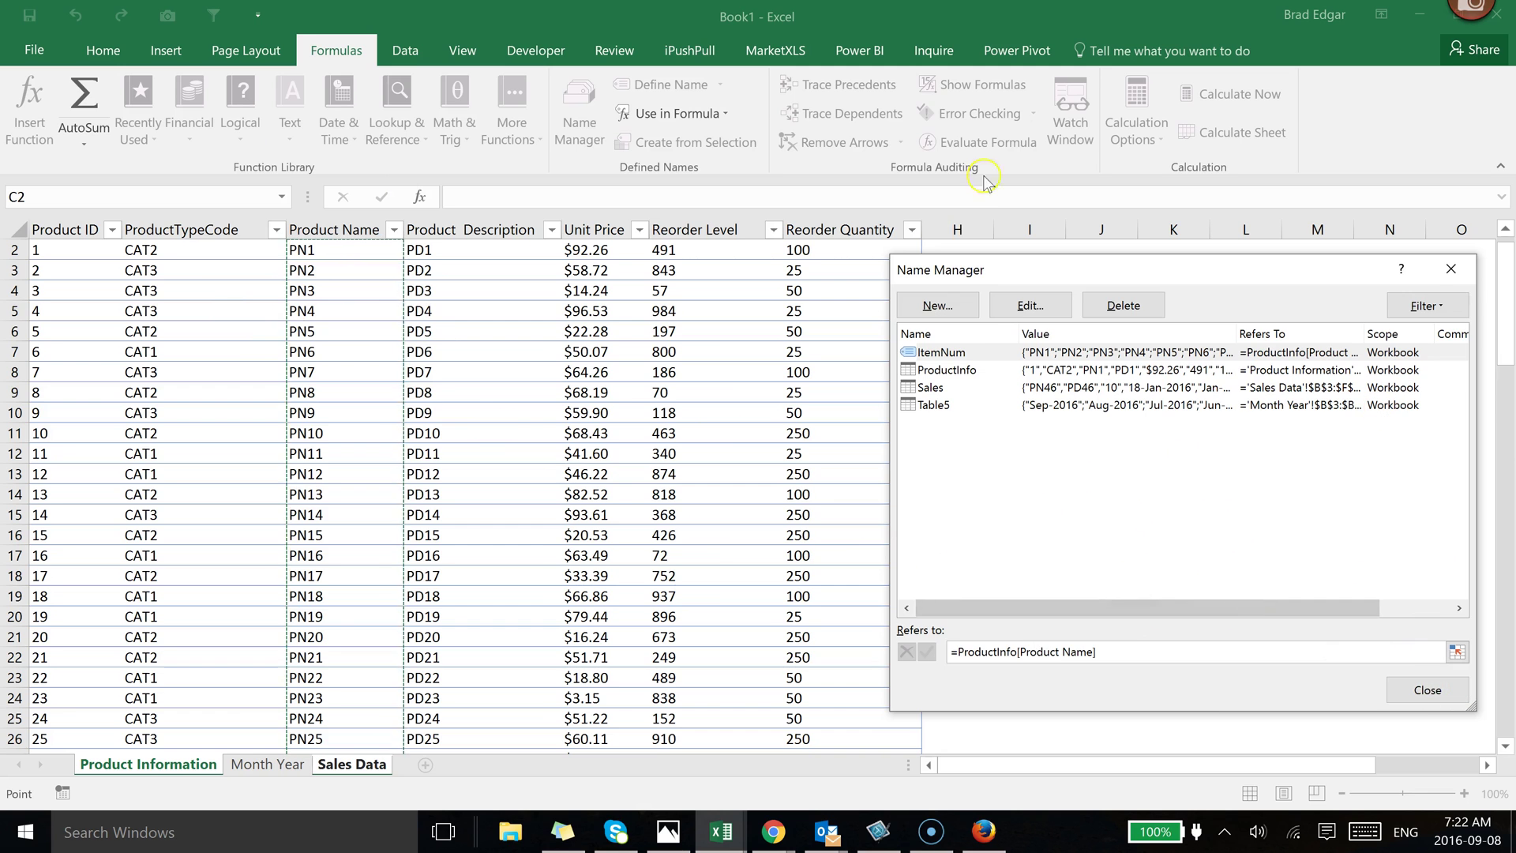
pyautogui.click(1039, 467)
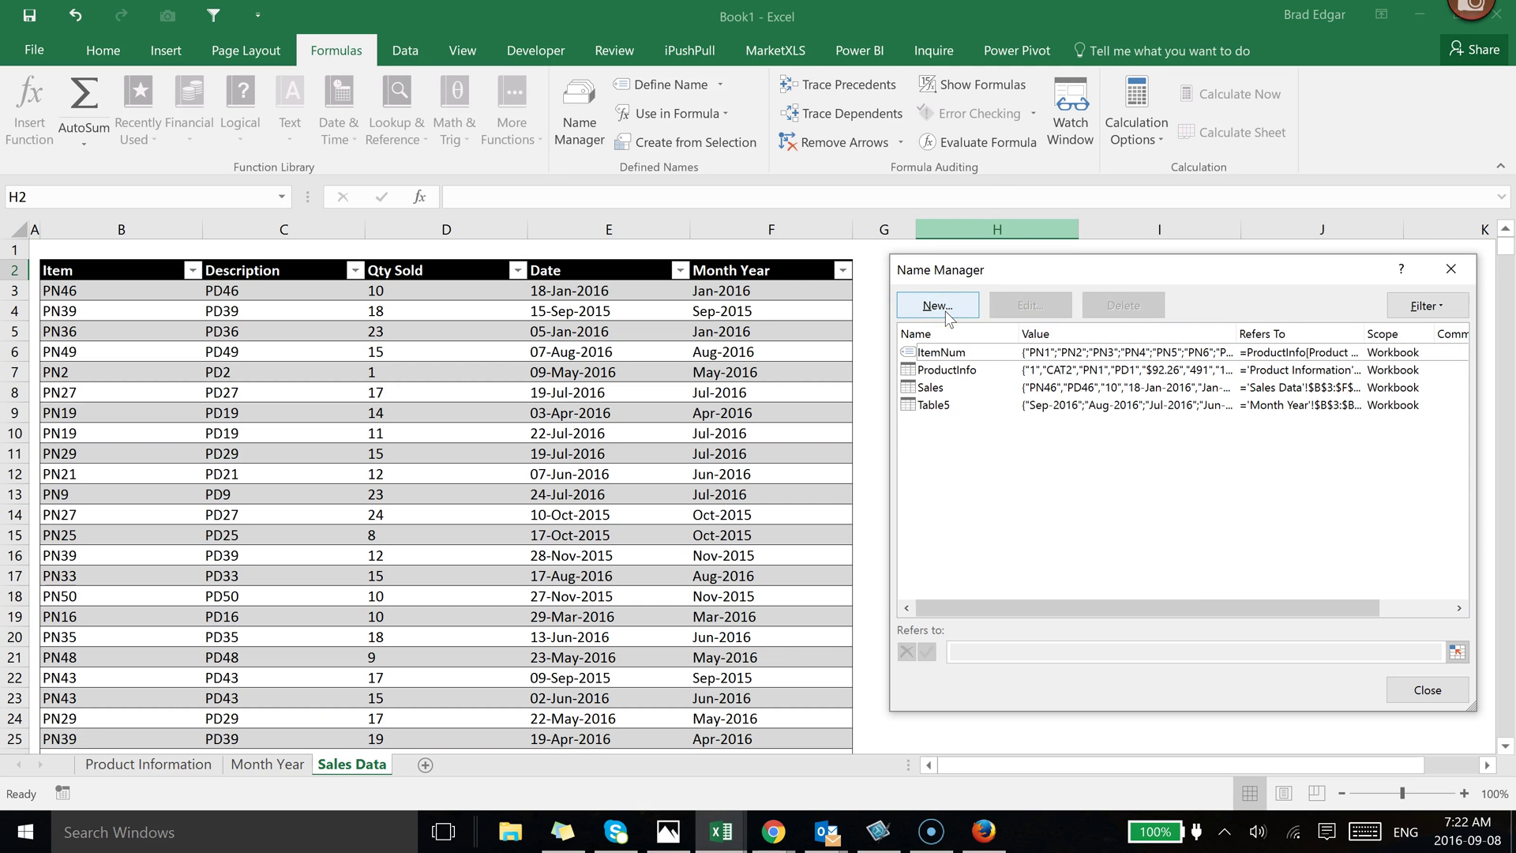
# - Begin a MonthYear defined name, cancel it, and close Name Manager
pyautogui.click(939, 306)
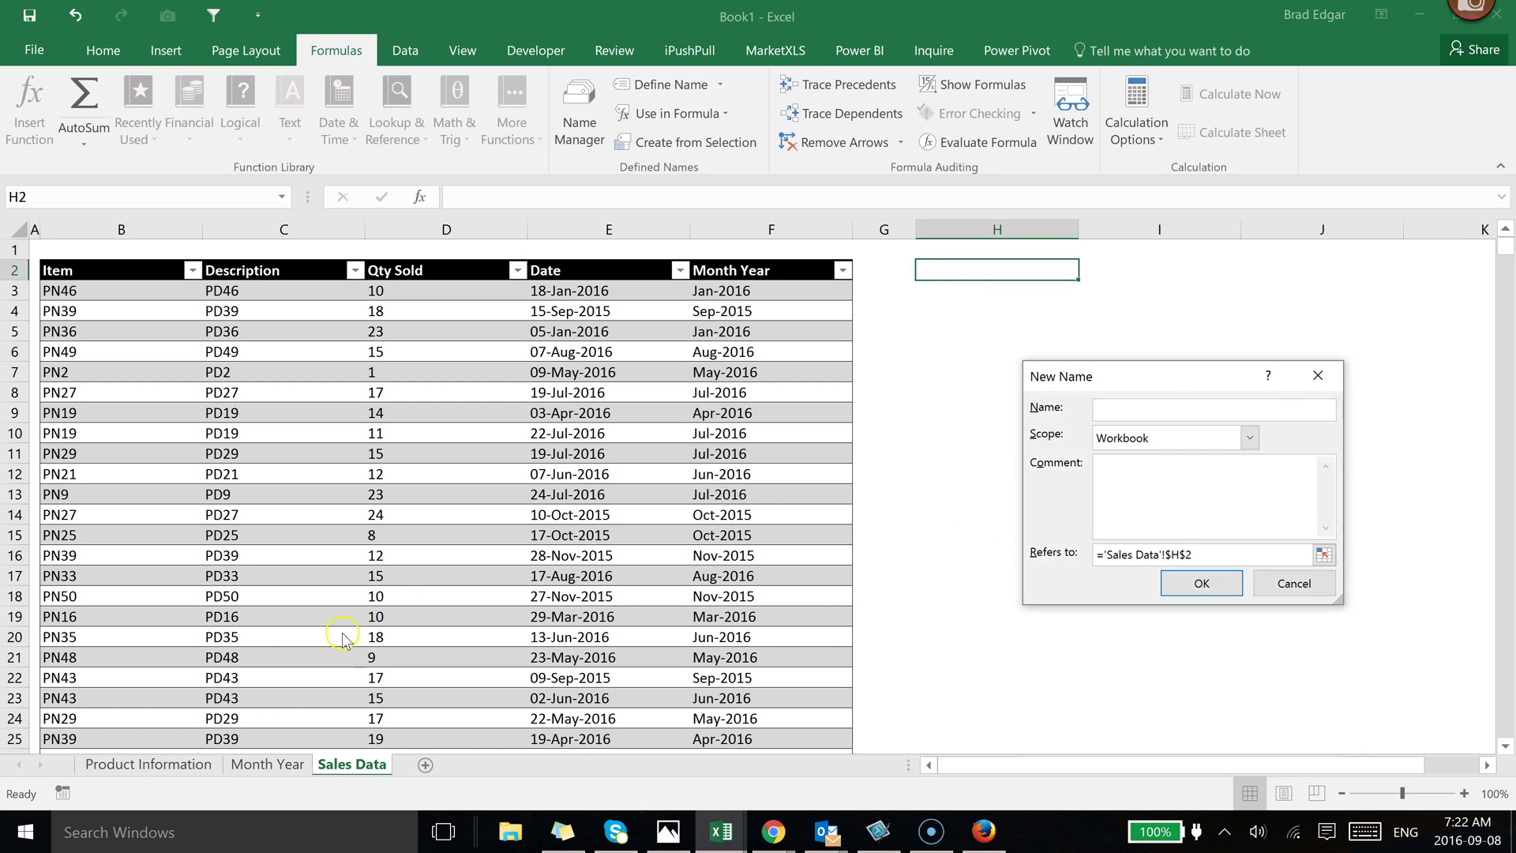
pyautogui.click(1137, 555)
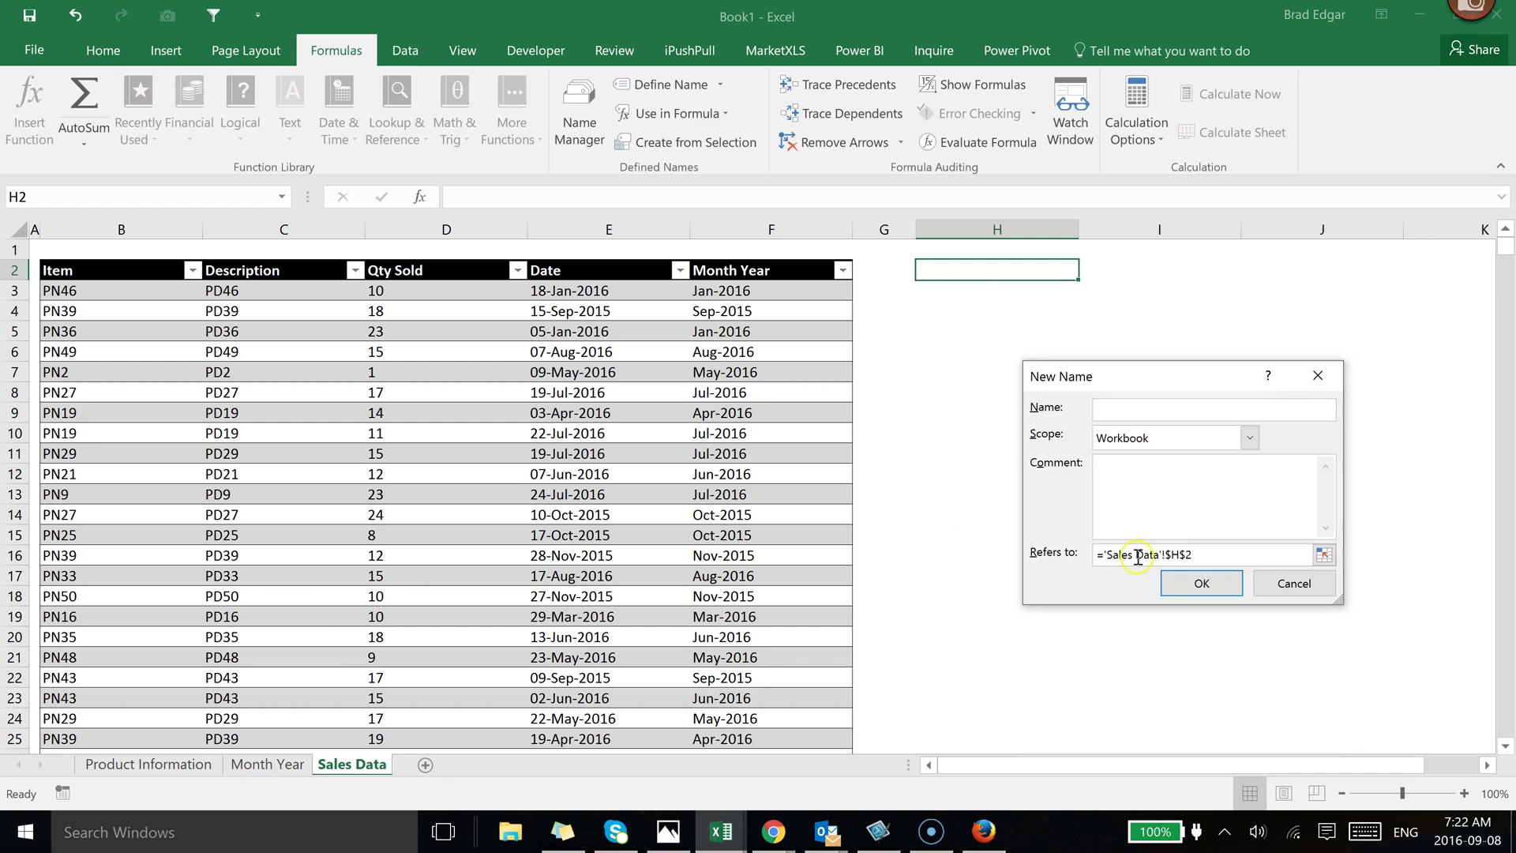
pyautogui.click(1177, 416)
pyautogui.write('MonthYear')
pyautogui.click(1221, 555)
pyautogui.press('BackSpace')
pyautogui.press('BackSpace')
pyautogui.press('BackSpace')
pyautogui.press('BackSpace')
pyautogui.press('BackSpace')
pyautogui.press('BackSpace')
pyautogui.press('BackSpace')
pyautogui.press('BackSpace')
pyautogui.press('BackSpace')
pyautogui.press('BackSpace')
pyautogui.press('BackSpace')
pyautogui.press('BackSpace')
pyautogui.press('BackSpace')
pyautogui.press('BackSpace')
pyautogui.press('BackSpace')
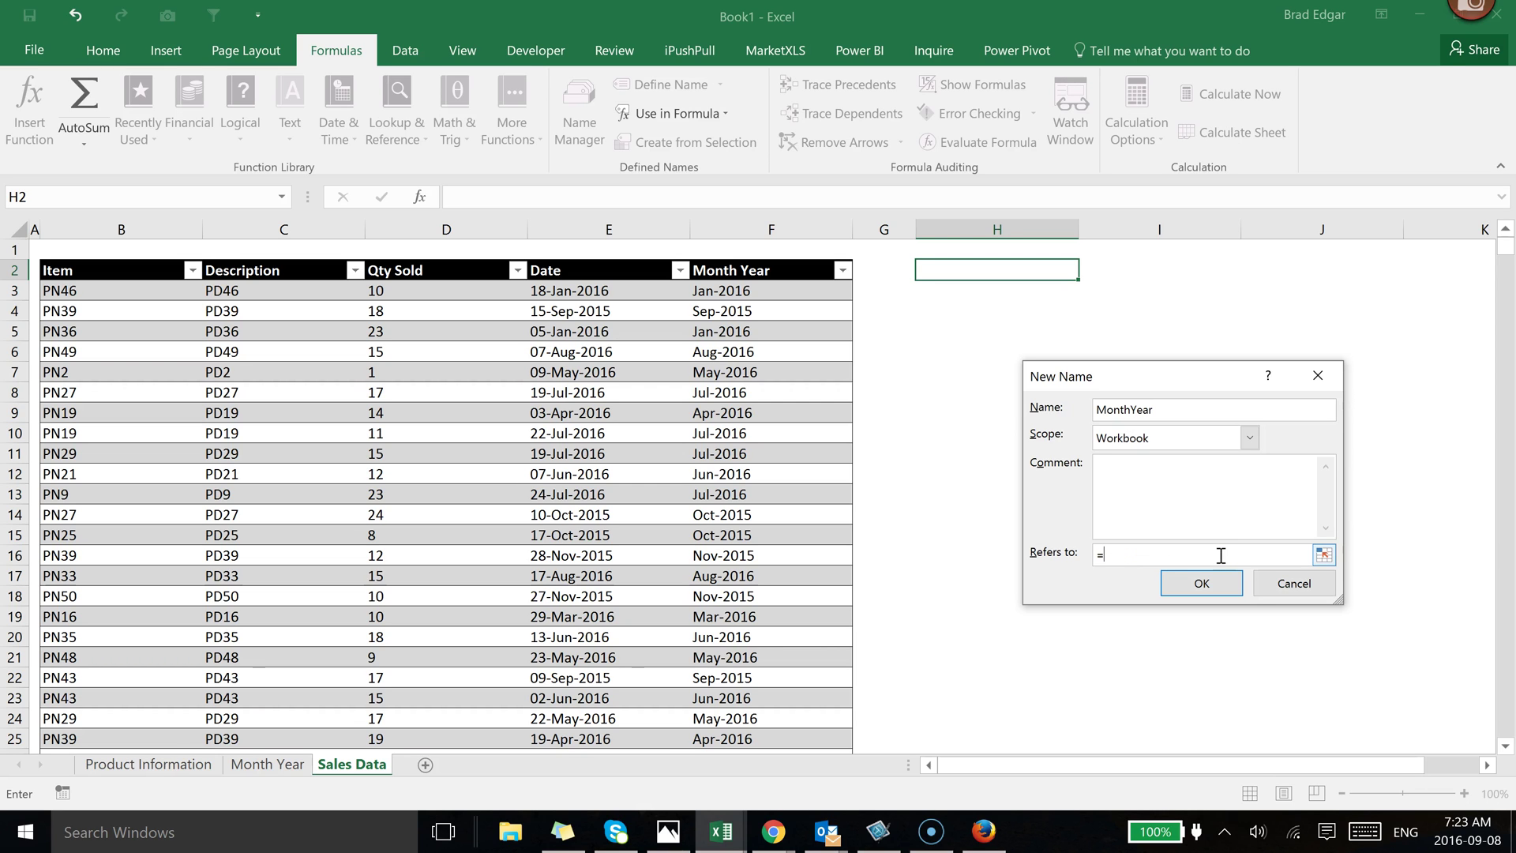
pyautogui.write('Month')
pyautogui.hotkey('shift', 'space')
pyautogui.write('Y')
pyautogui.press('BackSpace')
pyautogui.press('BackSpace')
pyautogui.press('BackSpace')
pyautogui.press('BackSpace')
pyautogui.press('BackSpace')
pyautogui.press('BackSpace')
pyautogui.press('BackSpace')
pyautogui.press('BackSpace')
pyautogui.press('BackSpace')
pyautogui.press('BackSpace')
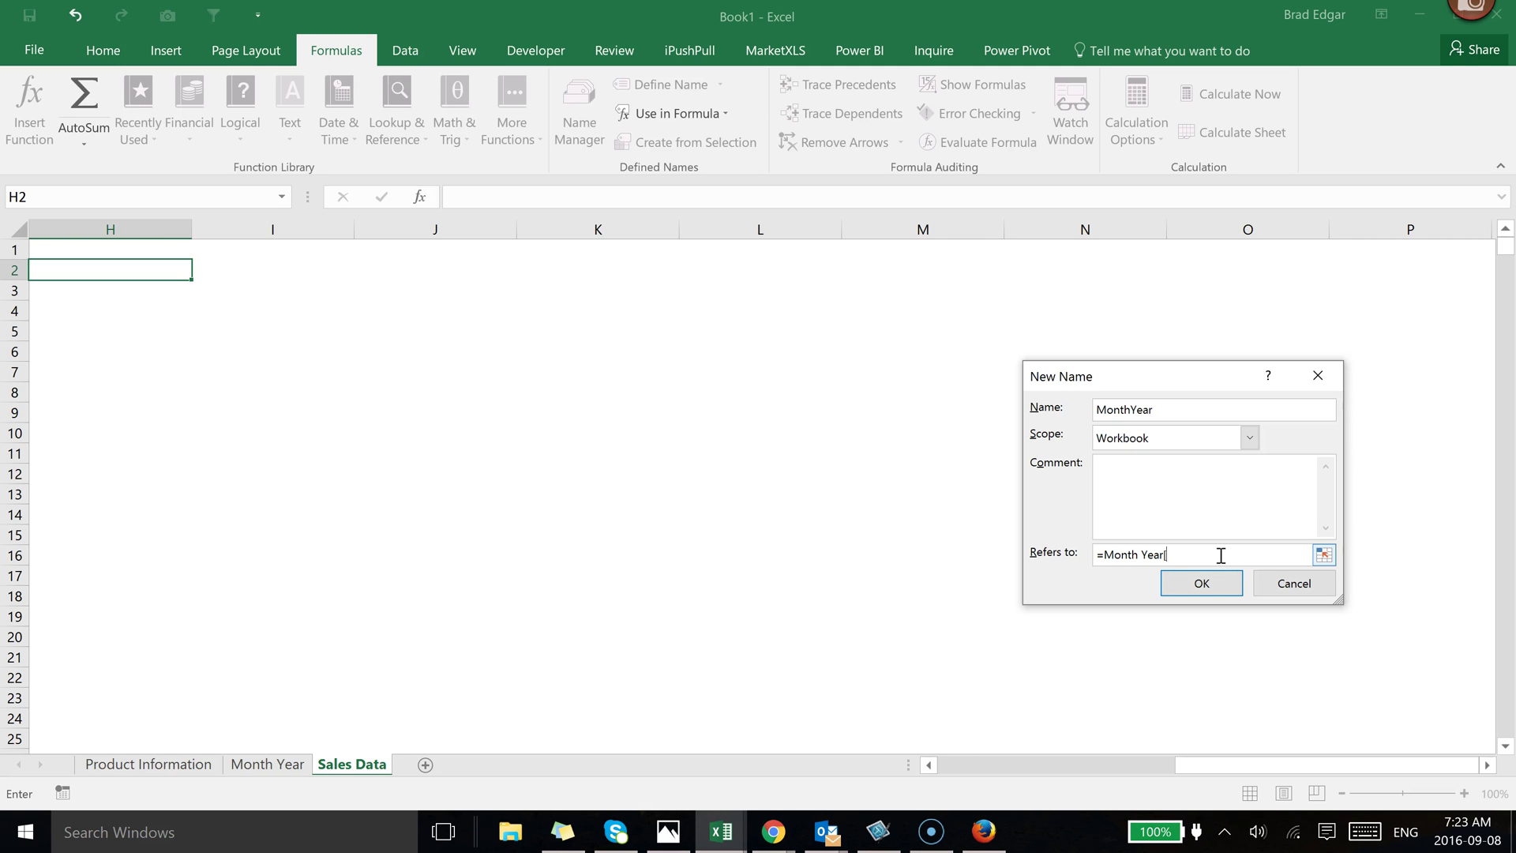
pyautogui.press('Escape')
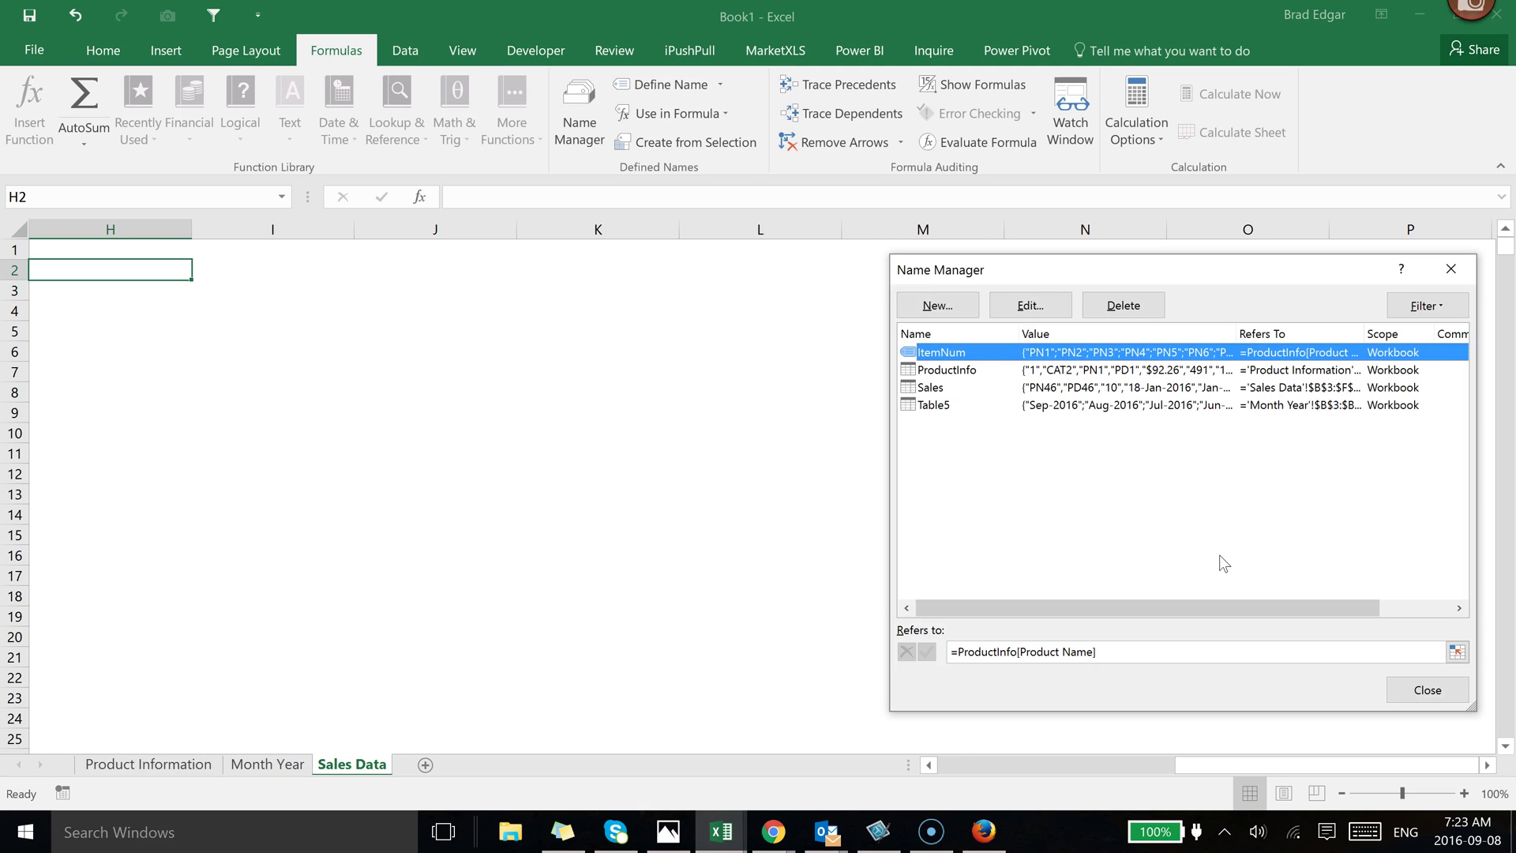
pyautogui.click(1421, 690)
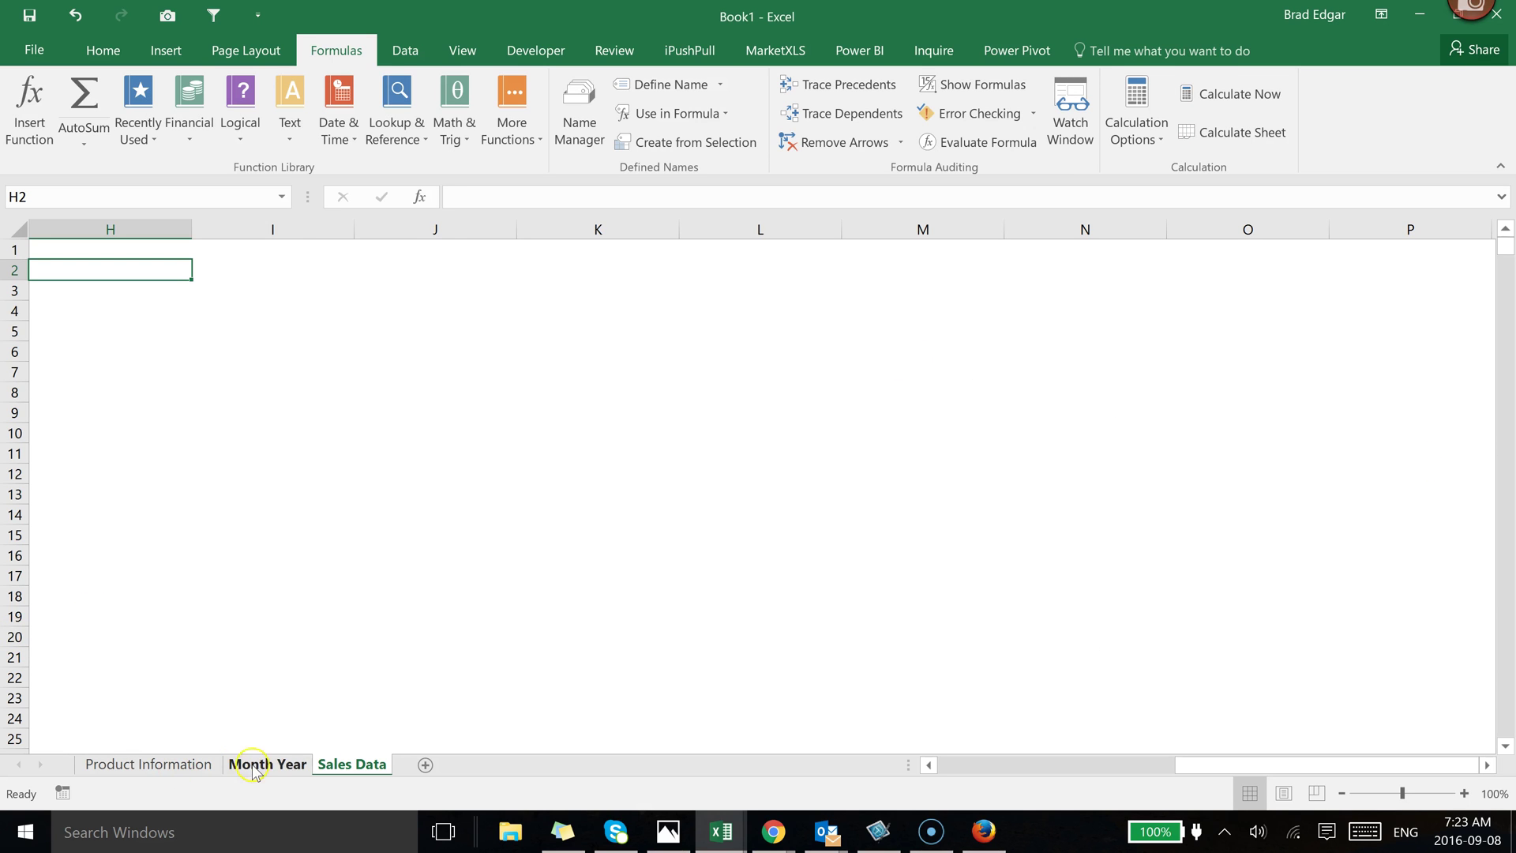
# - Rename the Month Year sheet's table from Table5 to MonthYear and reopen Name Manager
pyautogui.click(253, 764)
pyautogui.click(162, 392)
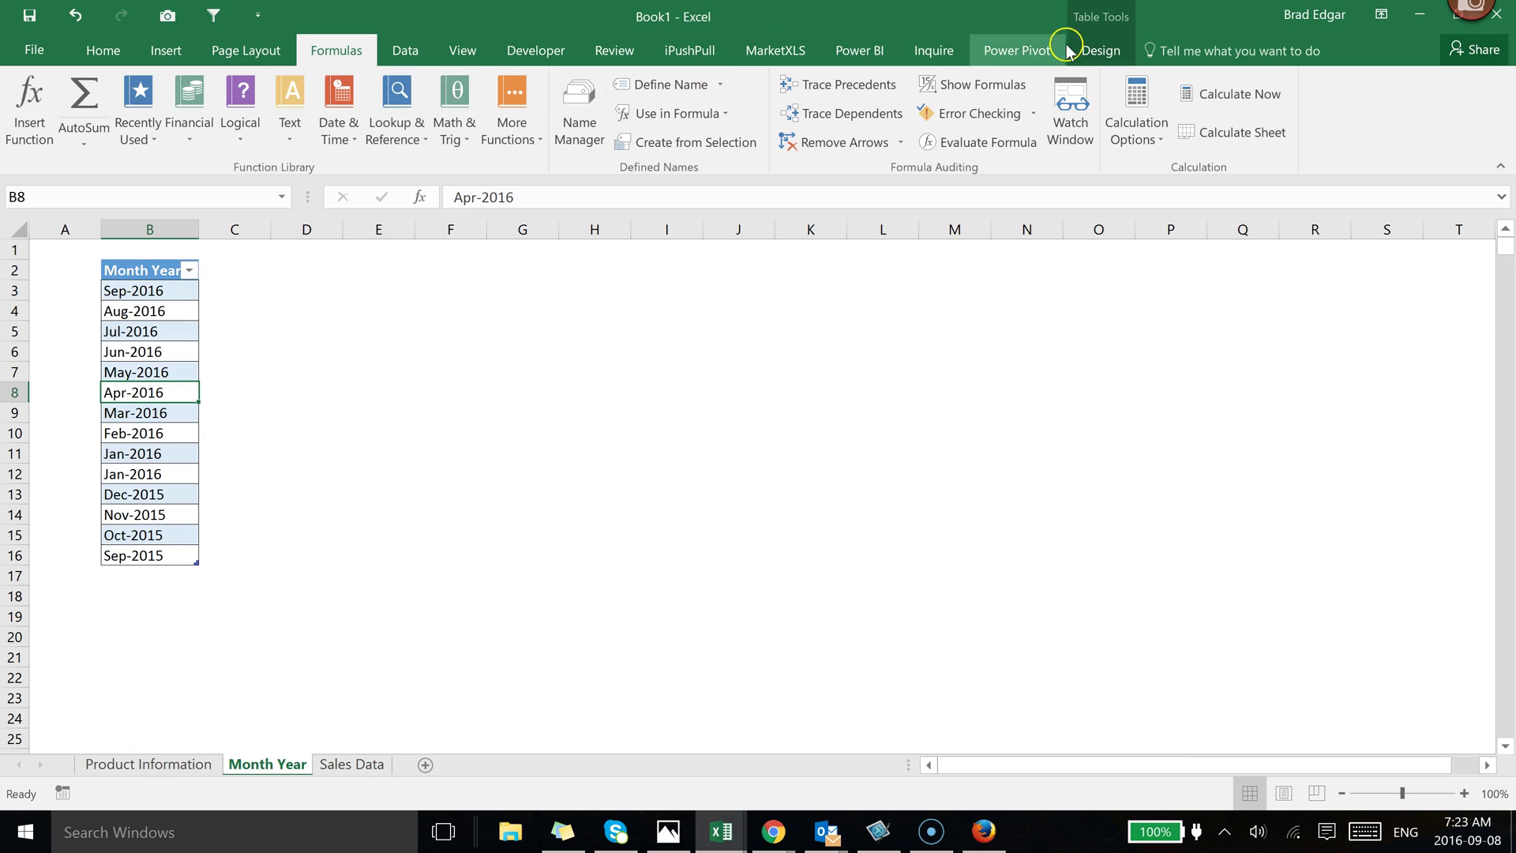
pyautogui.click(1093, 51)
pyautogui.click(75, 120)
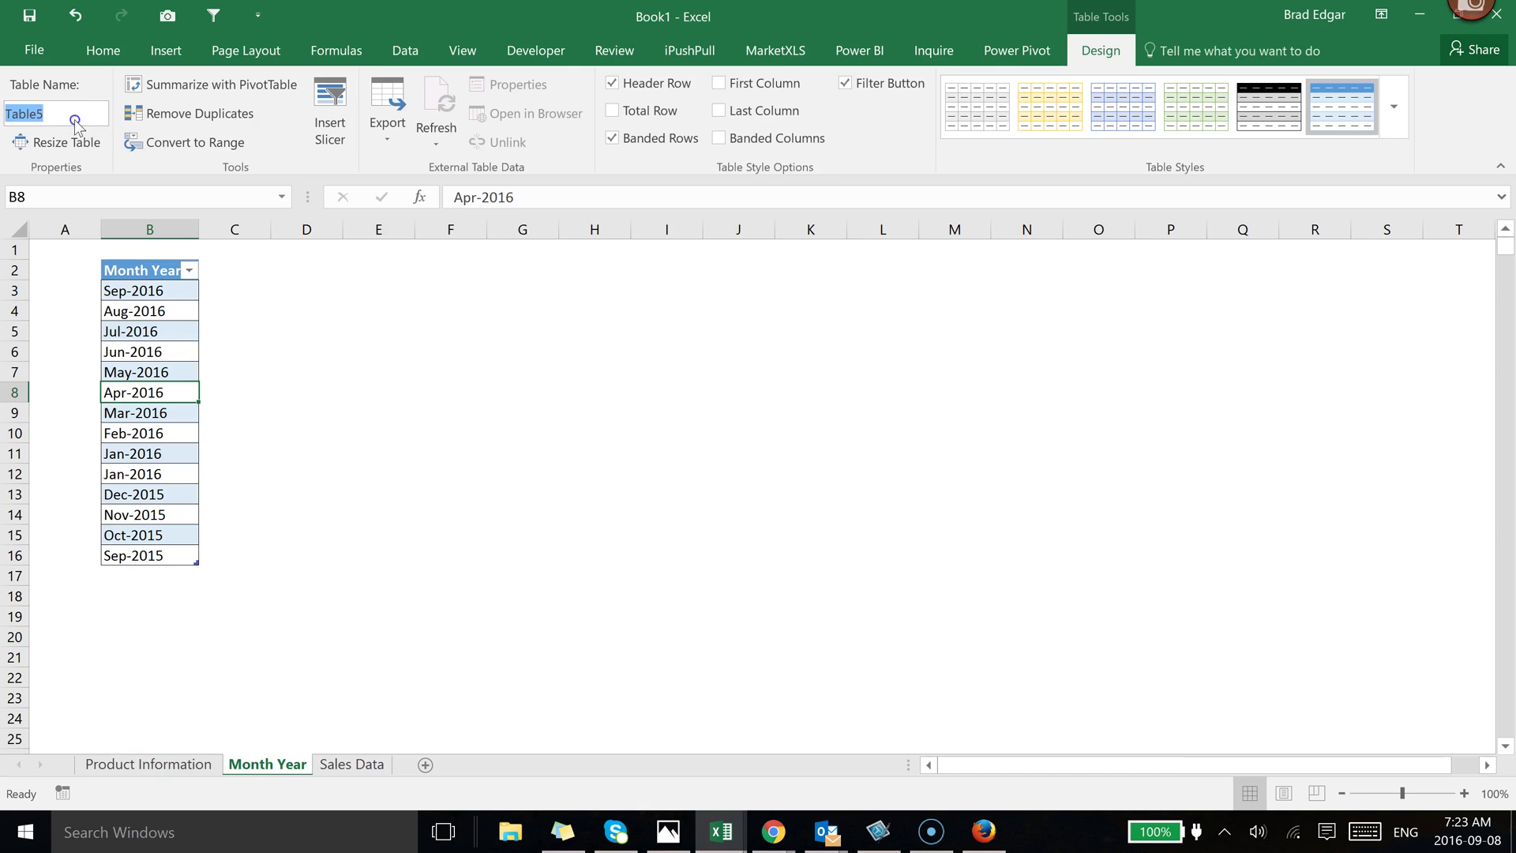
pyautogui.write('MonthYear')
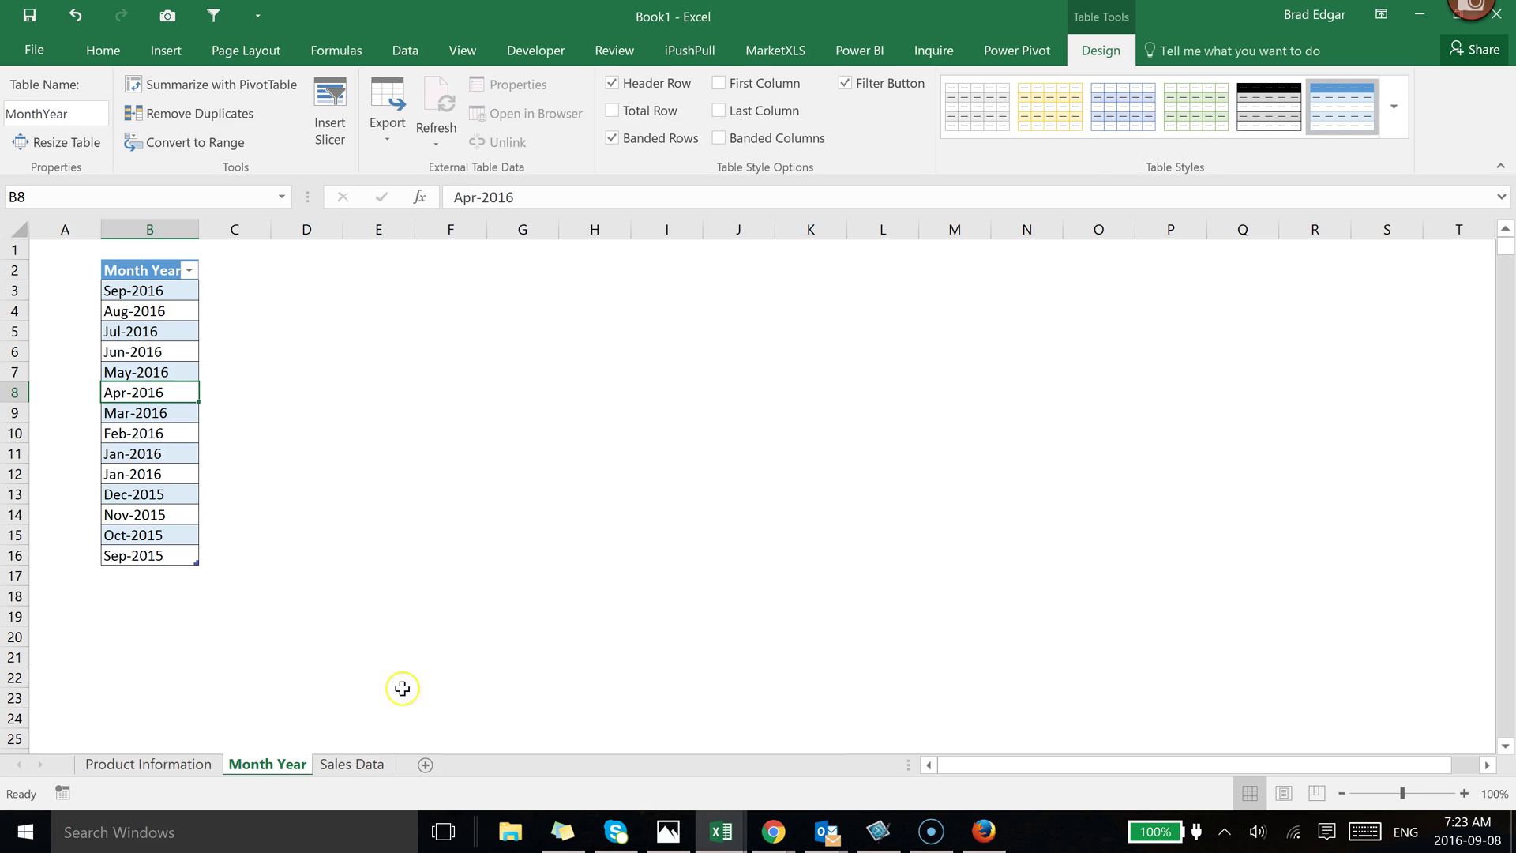
pyautogui.click(337, 50)
pyautogui.click(578, 127)
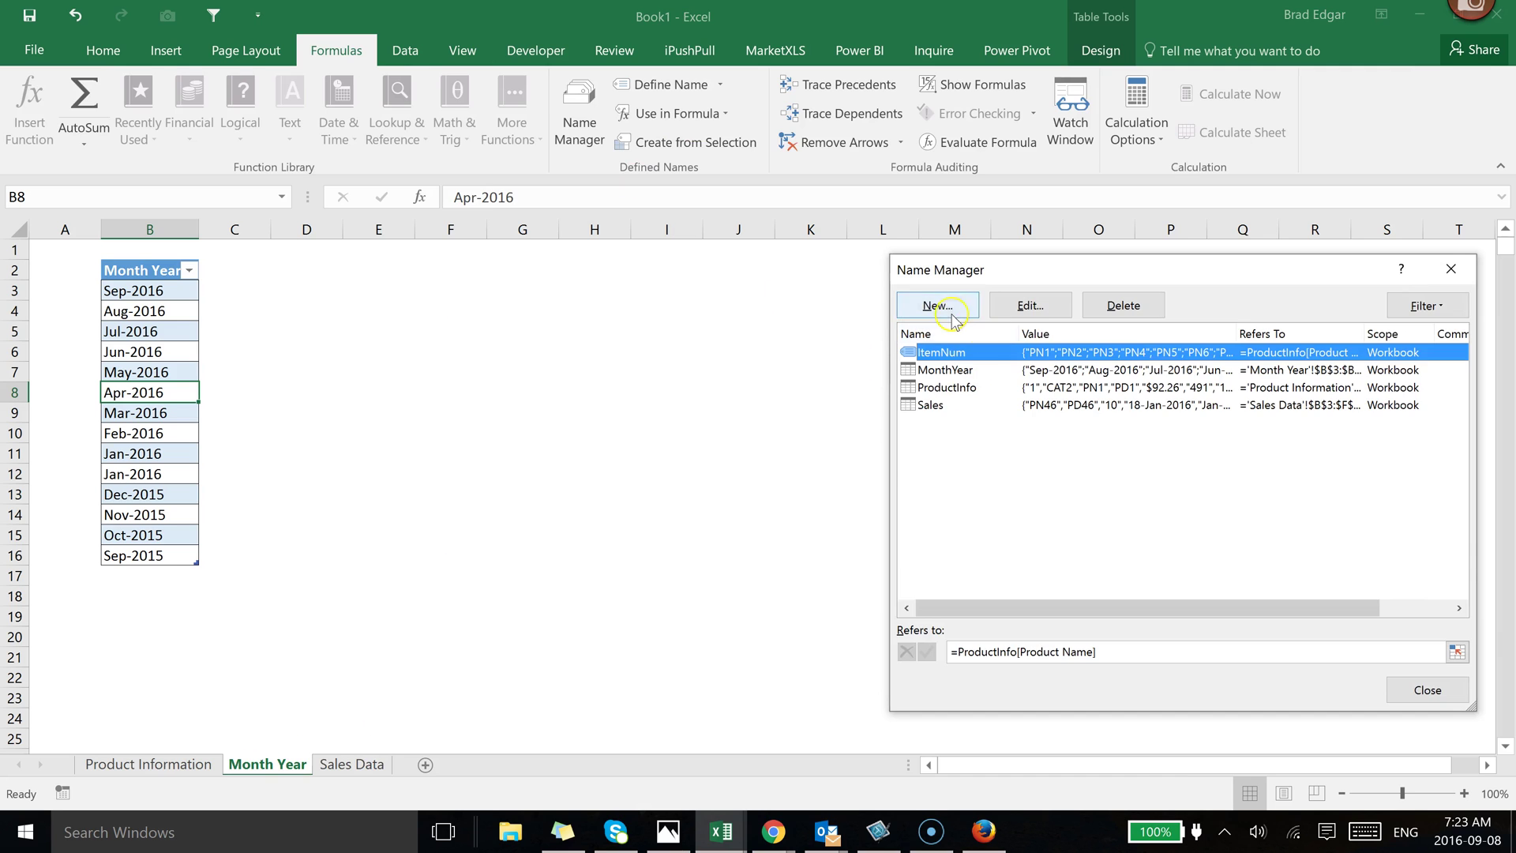
# - Add the name Month_Year referring to =MonthYear[Month Year], then return to Sales Data
pyautogui.click(952, 311)
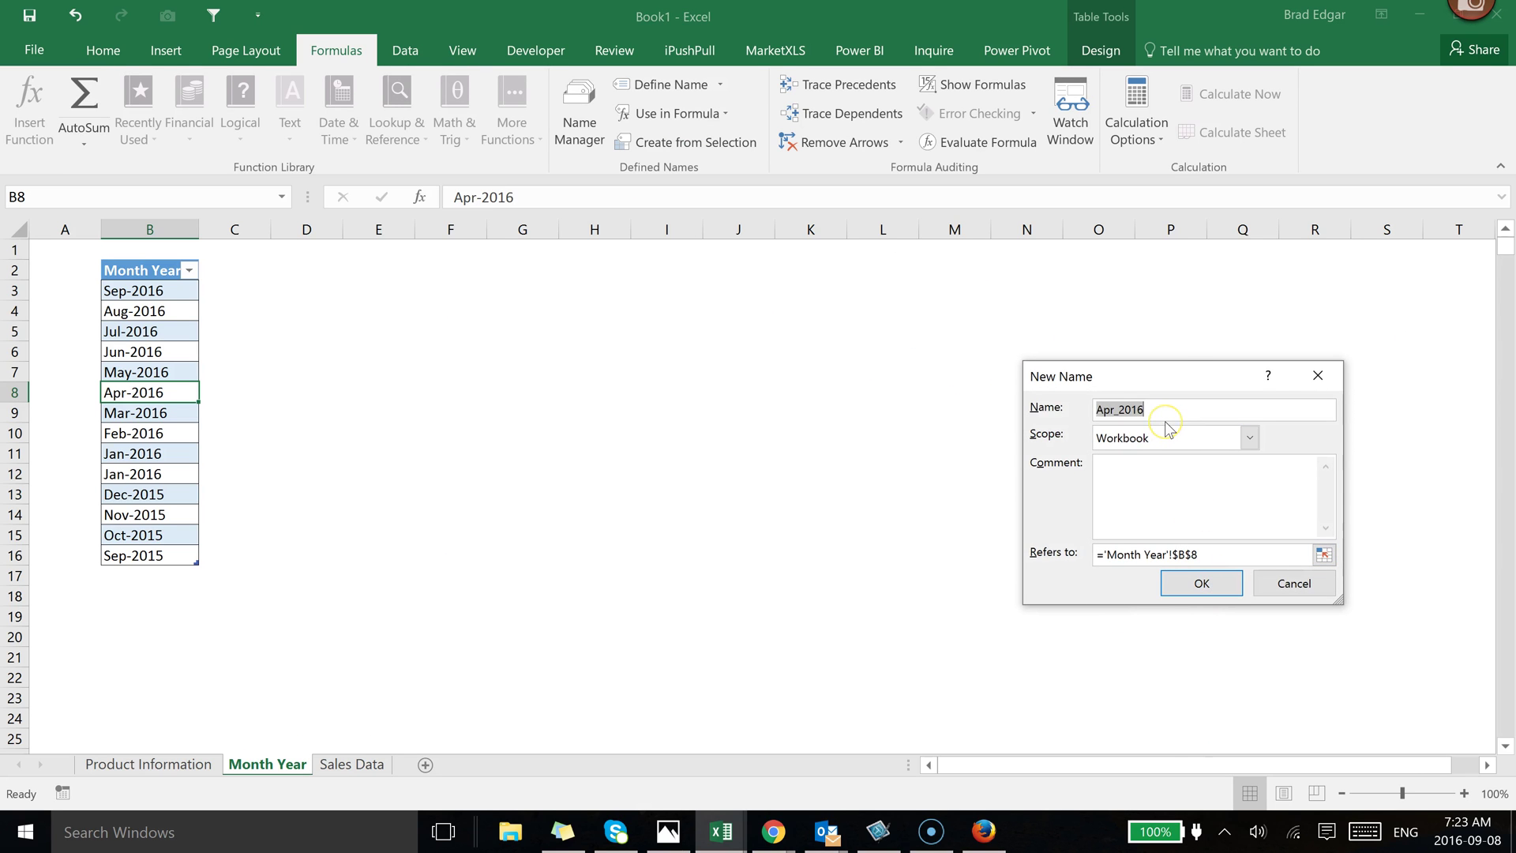
pyautogui.write('MonthYear')
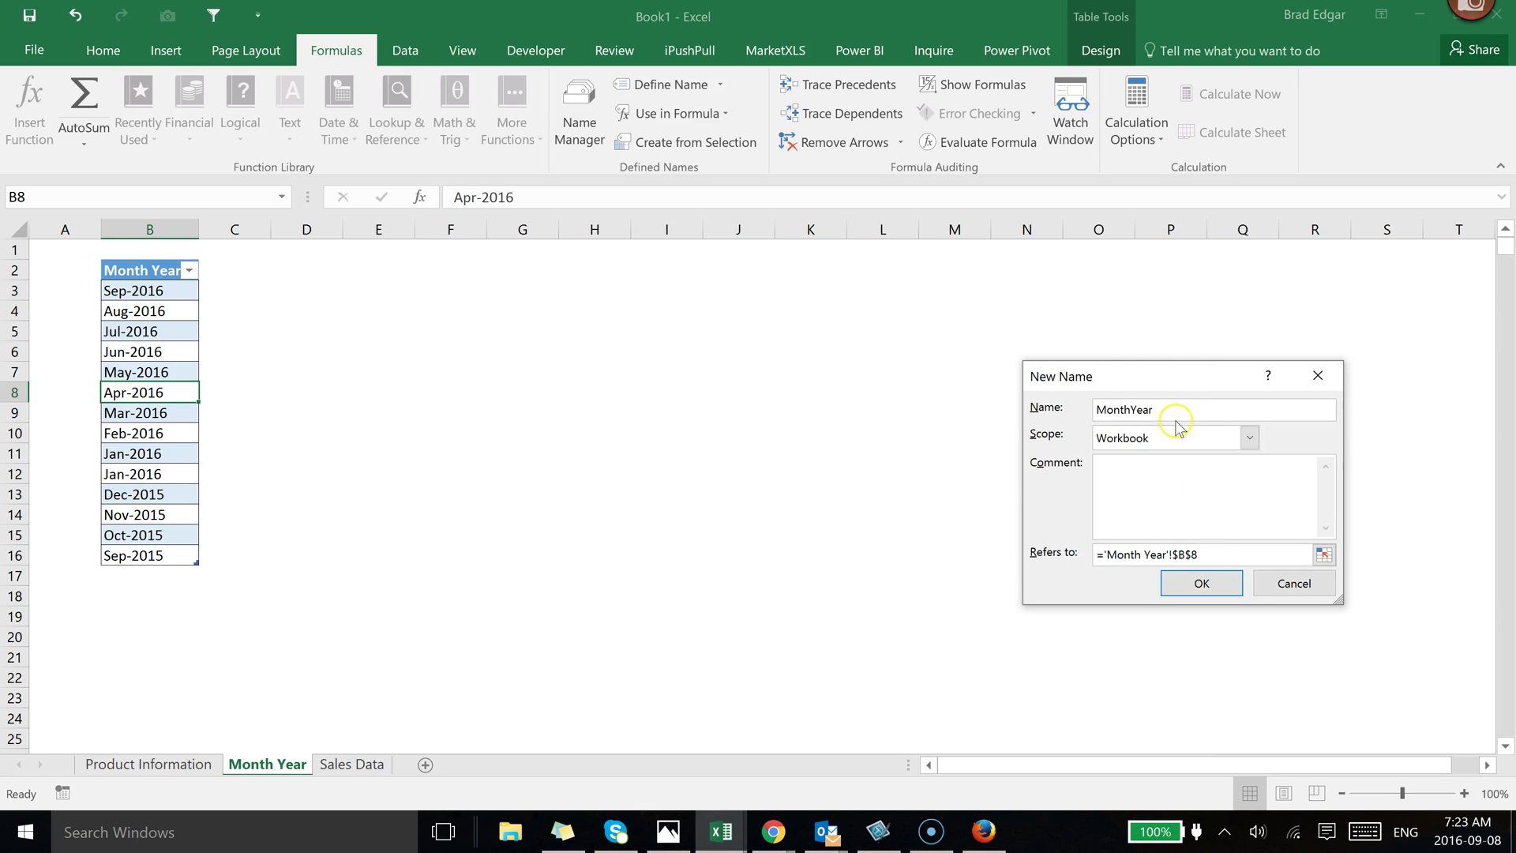
pyautogui.click(1130, 410)
pyautogui.write('_')
pyautogui.click(1224, 558)
pyautogui.press('BackSpace')
pyautogui.press('BackSpace')
pyautogui.press('BackSpace')
pyautogui.press('BackSpace')
pyautogui.press('BackSpace')
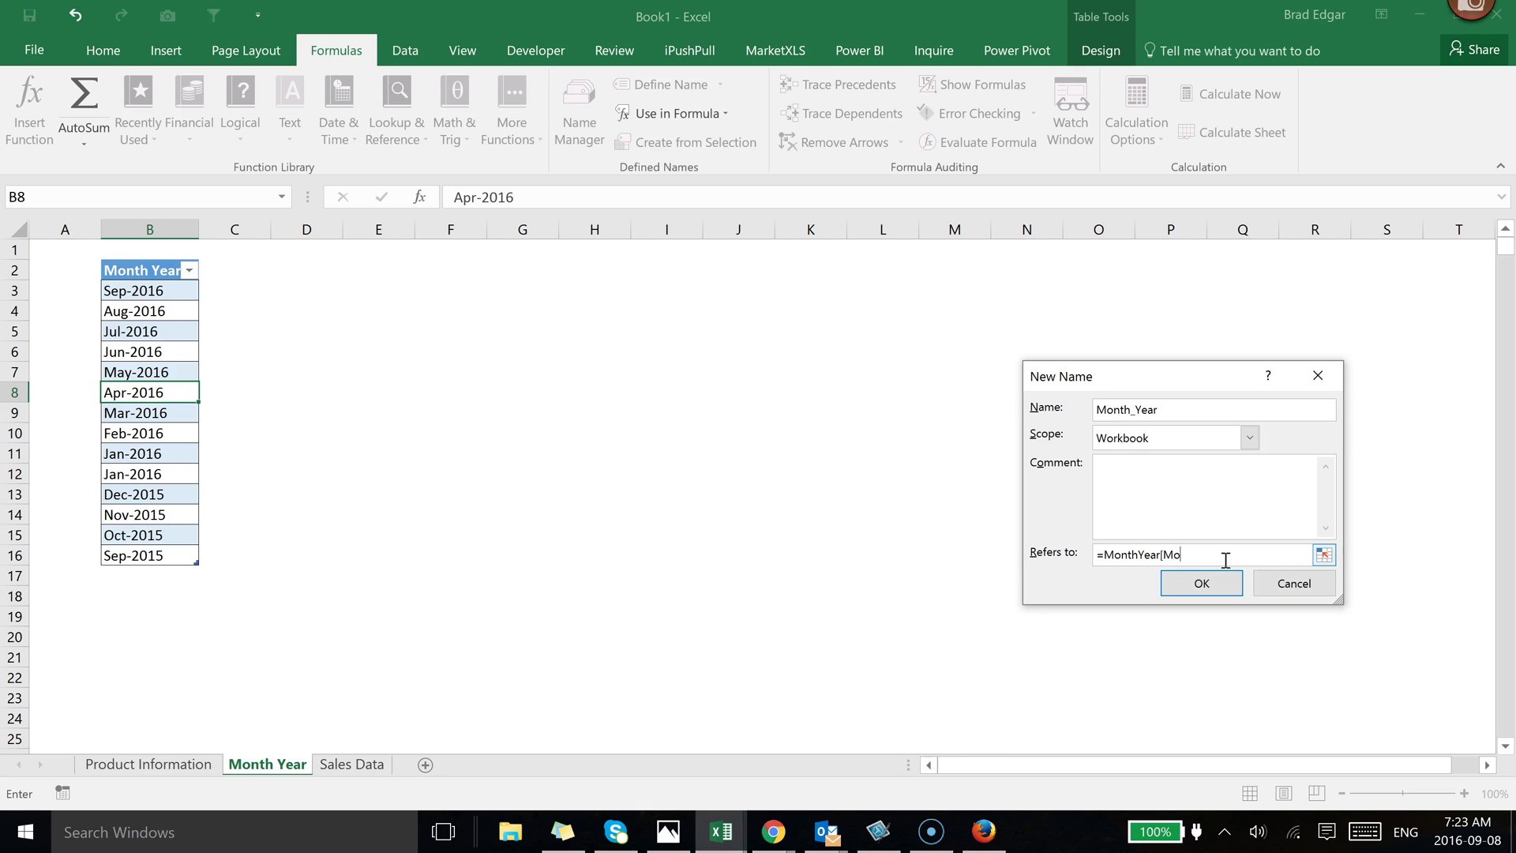
pyautogui.write('+')
pyautogui.press('BackSpace')
pyautogui.press('BackSpace')
pyautogui.press('BackSpace')
pyautogui.press('BackSpace')
pyautogui.press('BackSpace')
pyautogui.press('BackSpace')
pyautogui.press('BackSpace')
pyautogui.press('BackSpace')
pyautogui.press('BackSpace')
pyautogui.press('BackSpace')
pyautogui.press('BackSpace')
pyautogui.press('BackSpace')
pyautogui.press('BackSpace')
pyautogui.press('BackSpace')
pyautogui.press('BackSpace')
pyautogui.press('BackSpace')
pyautogui.press('BackSpace')
pyautogui.press('BackSpace')
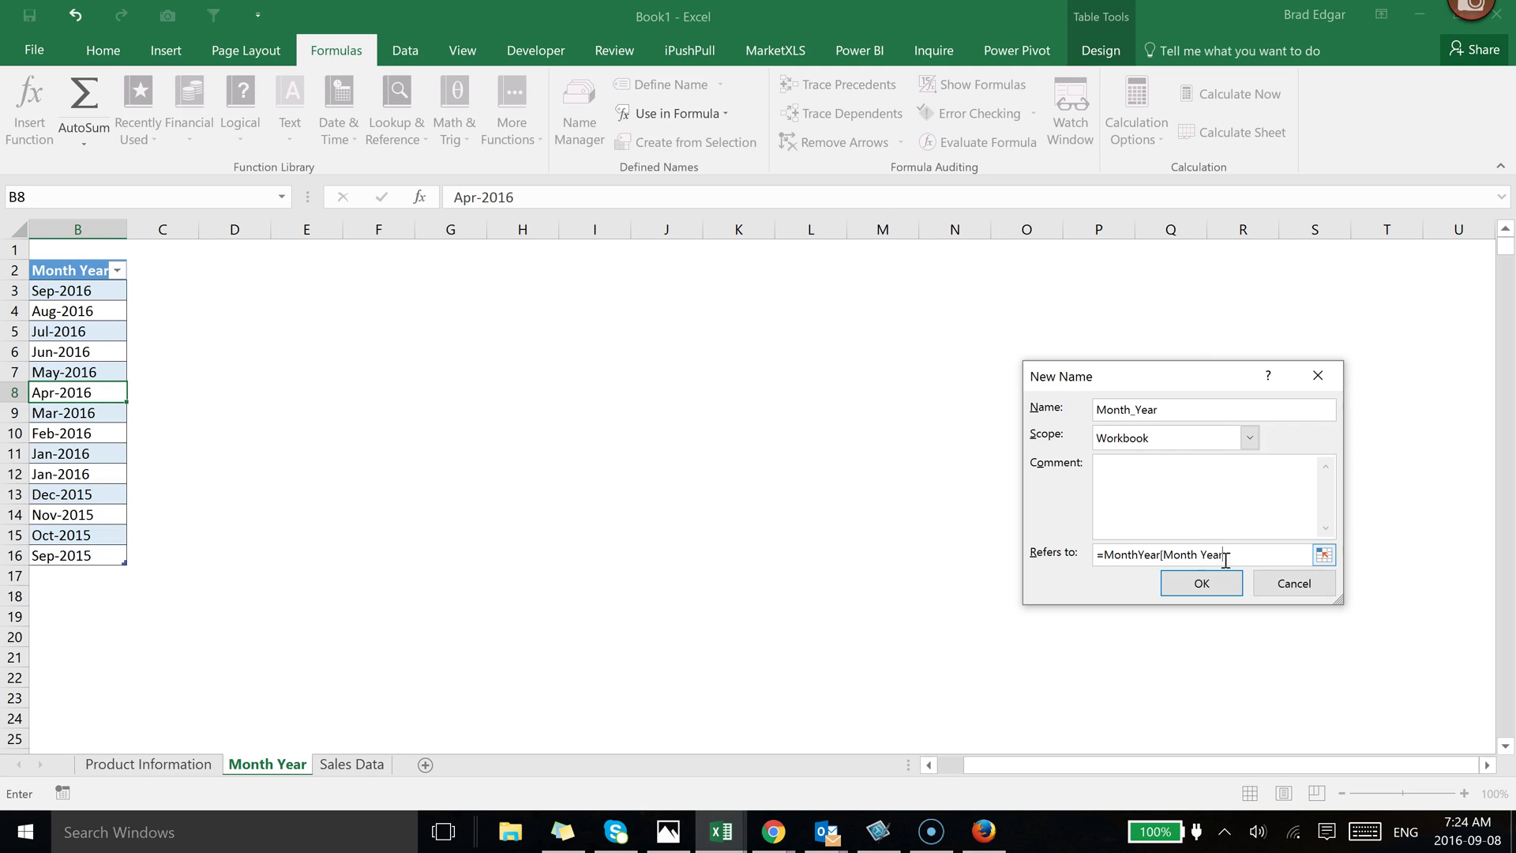
pyautogui.press('Return')
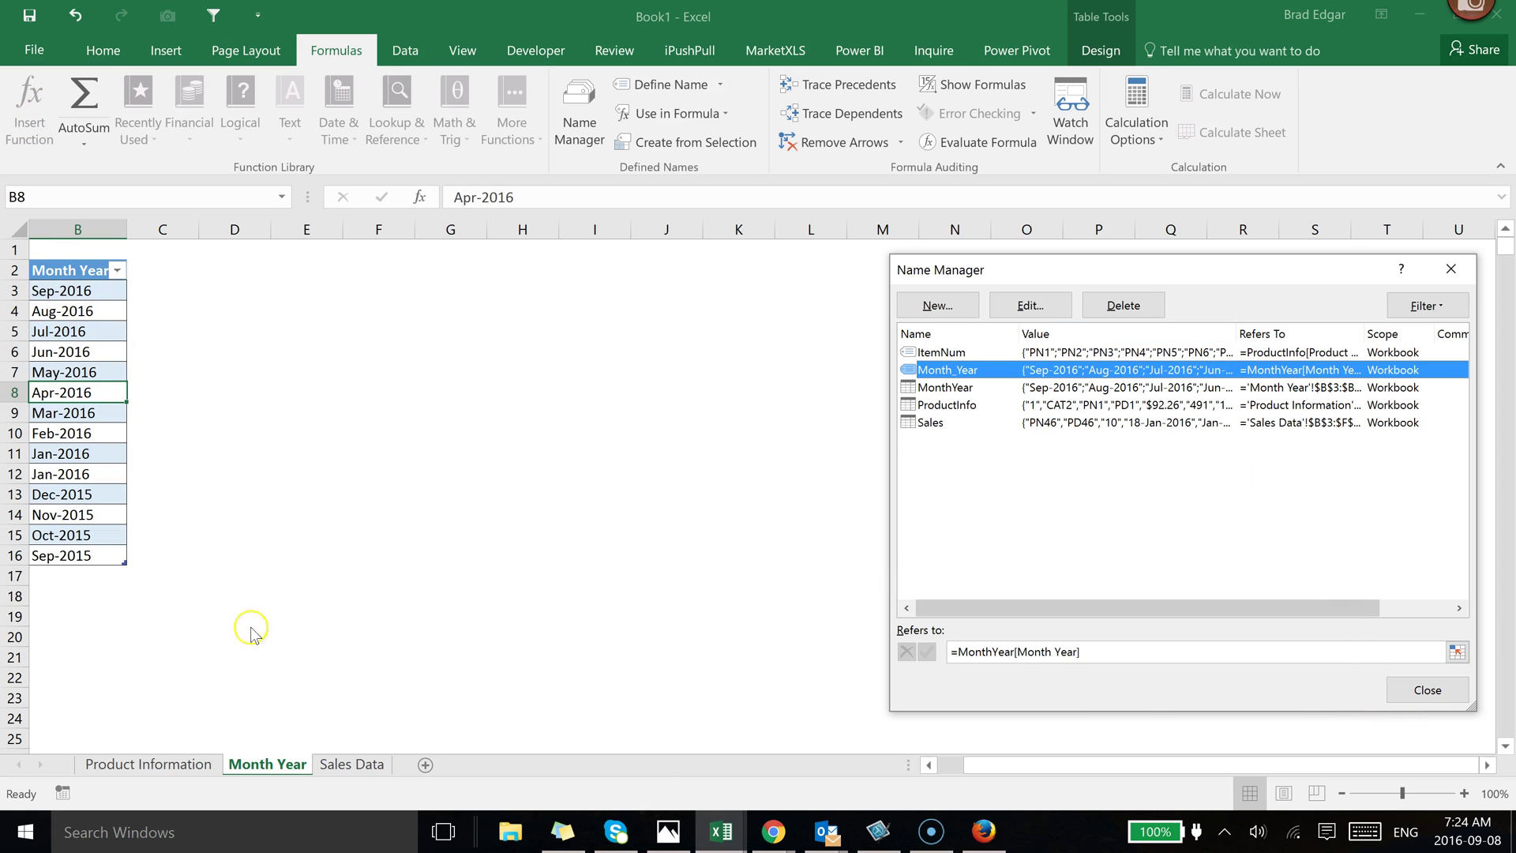
pyautogui.click(1426, 689)
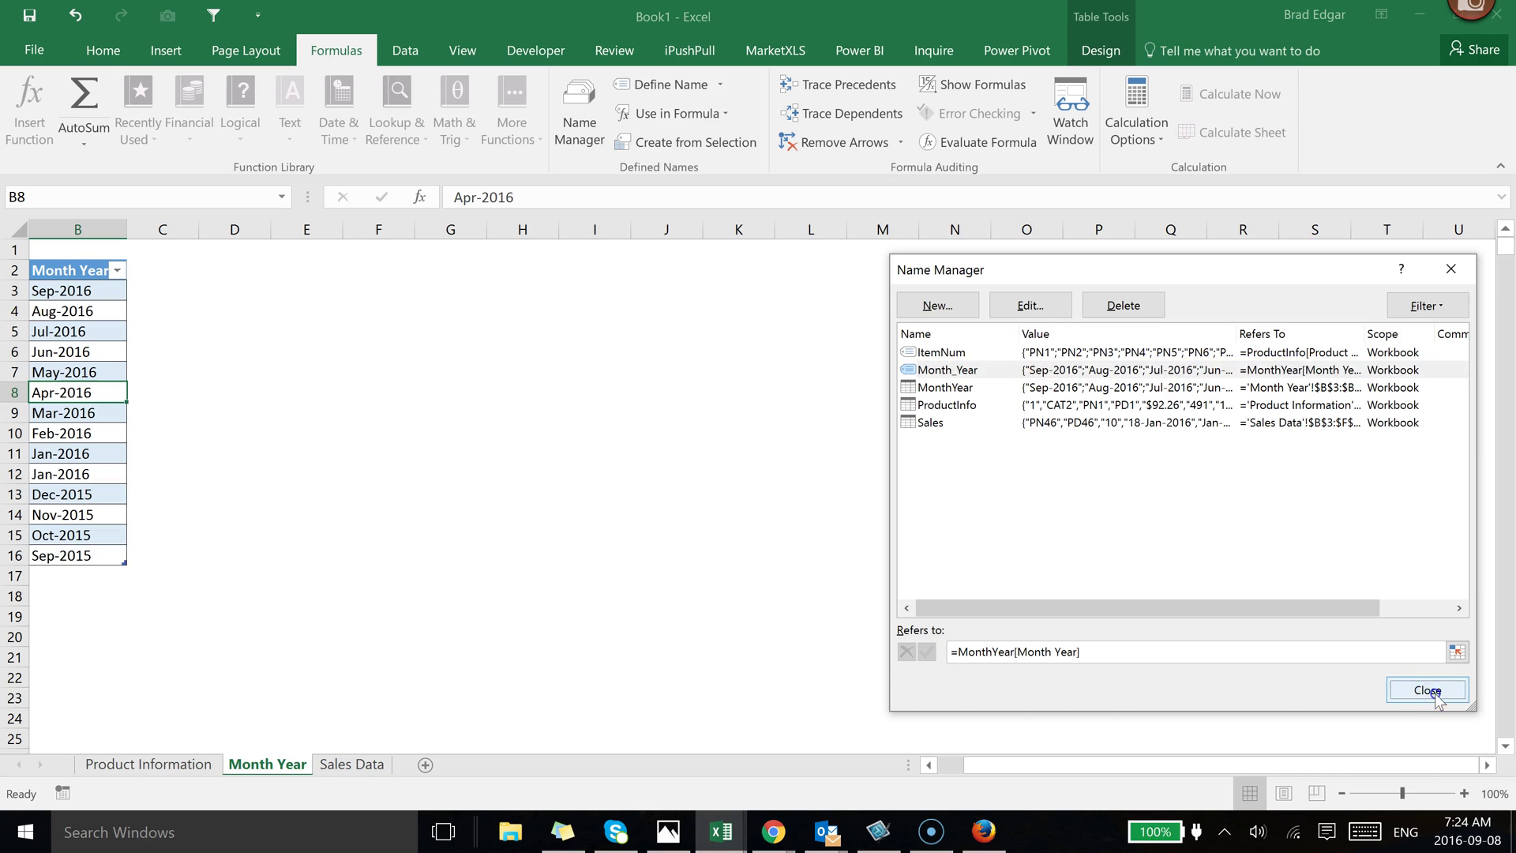
pyautogui.click(352, 764)
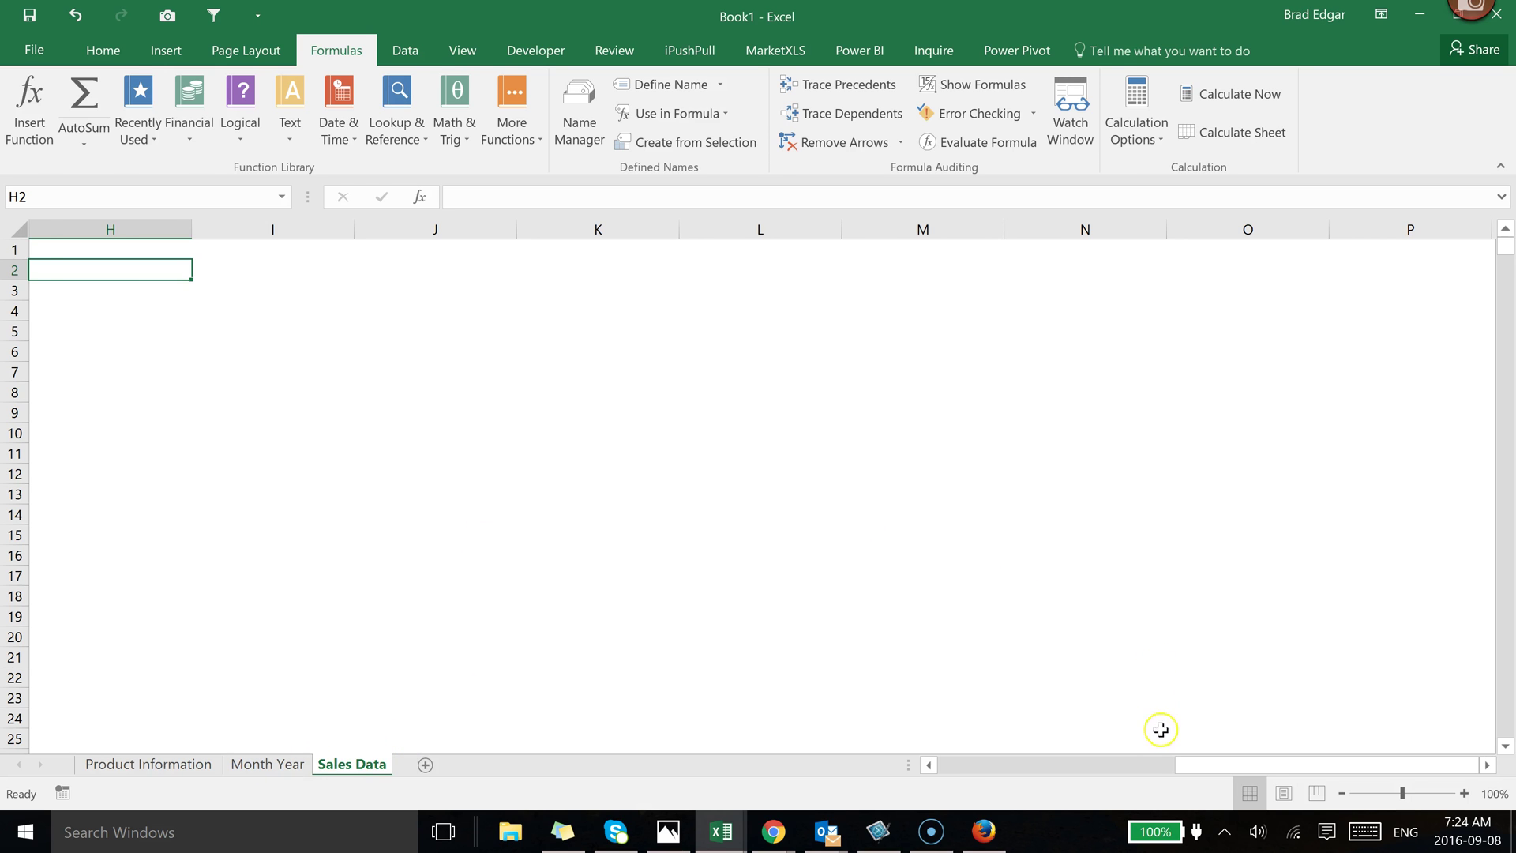
# - Select cell H2 and review the workbook's defined names
pyautogui.moveTo(1184, 765); pyautogui.dragTo(765, 763)
pyautogui.click(964, 311)
pyautogui.click(985, 274)
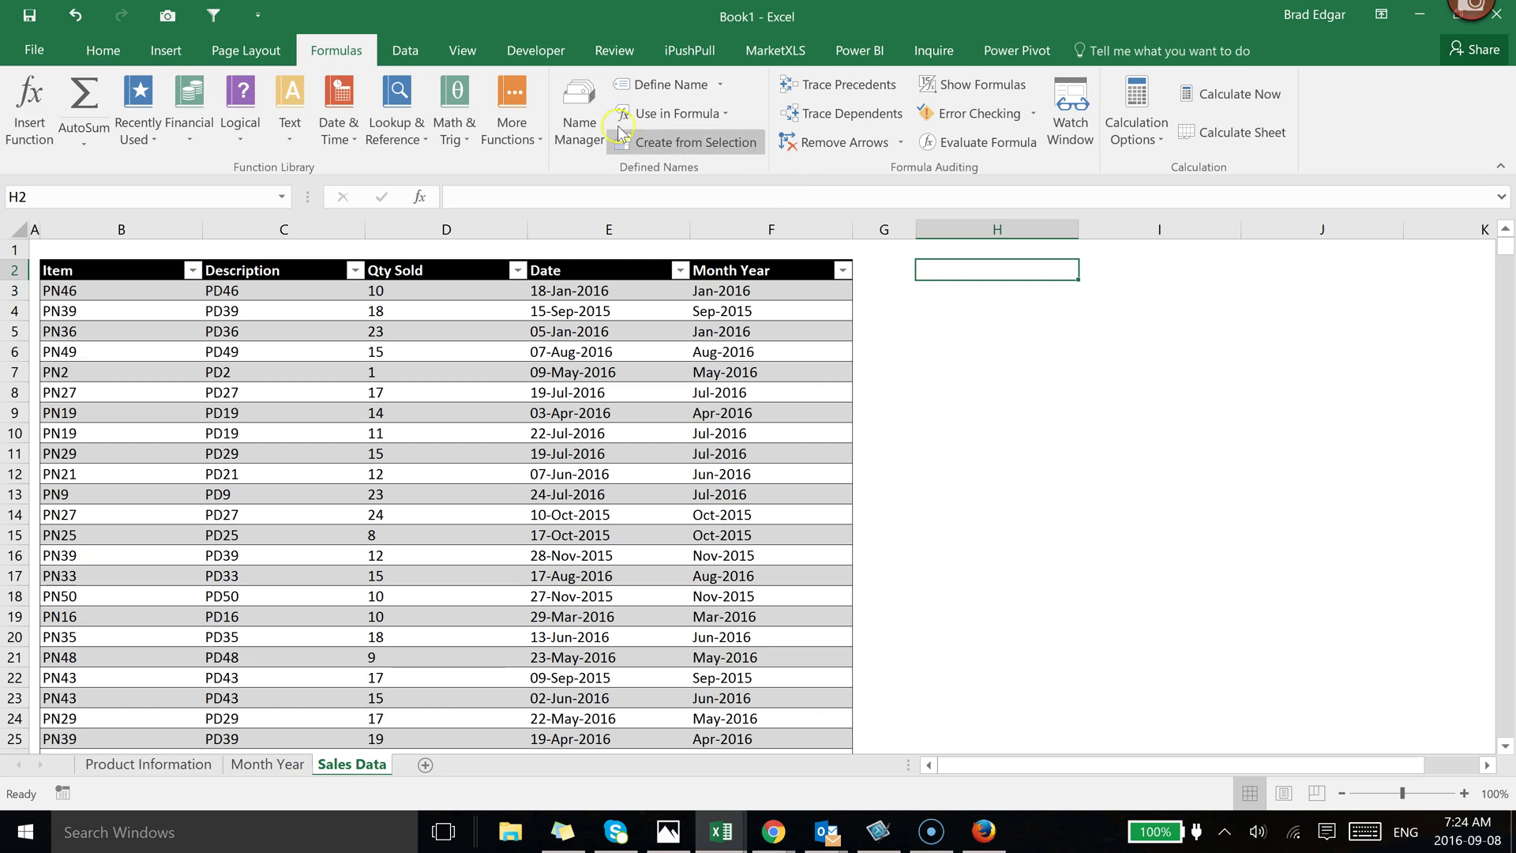
pyautogui.click(583, 126)
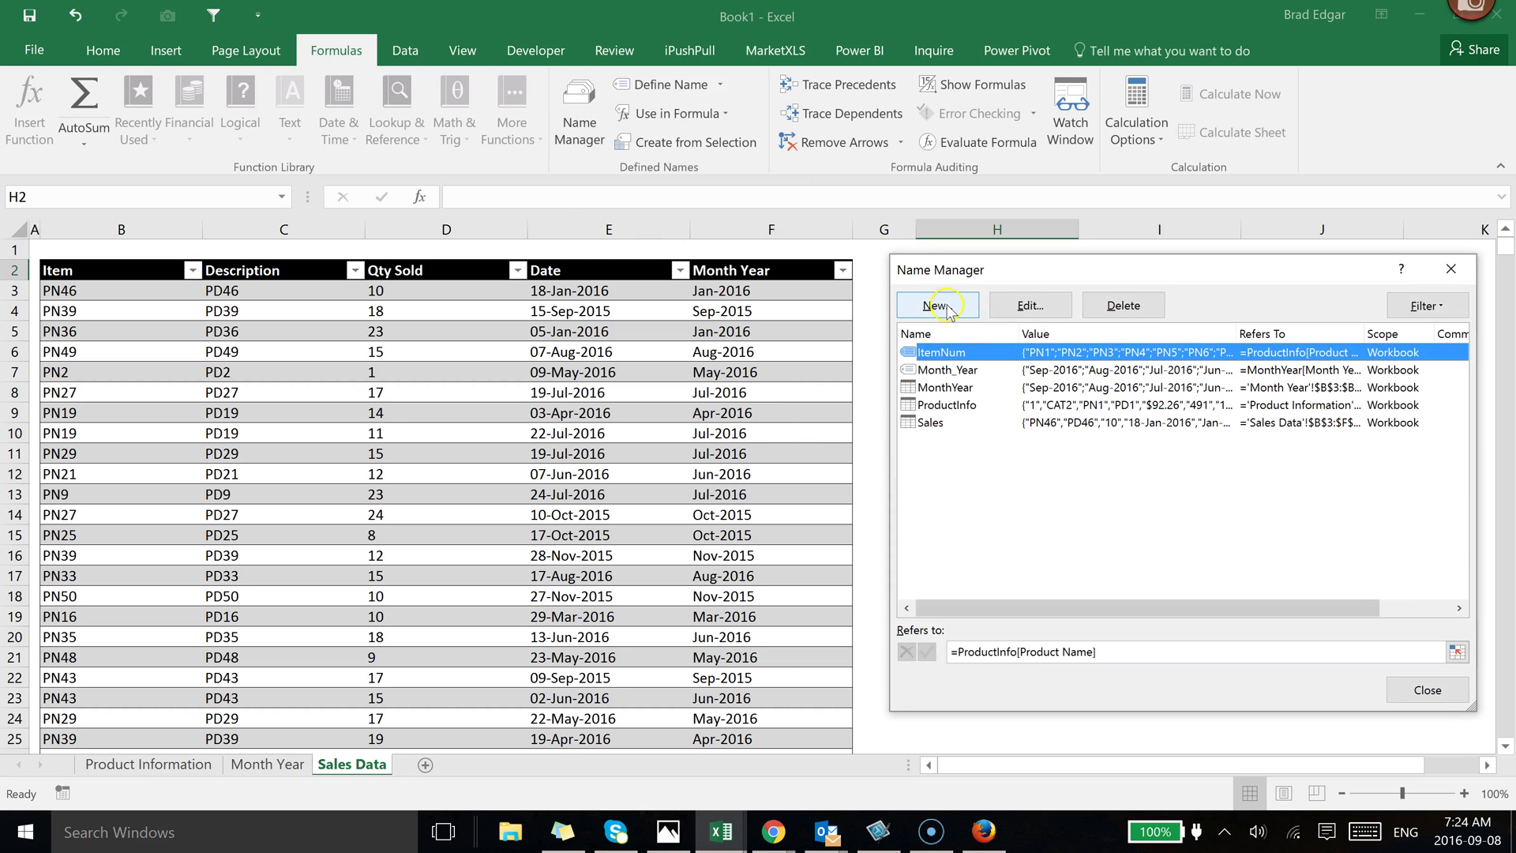
pyautogui.click(1427, 689)
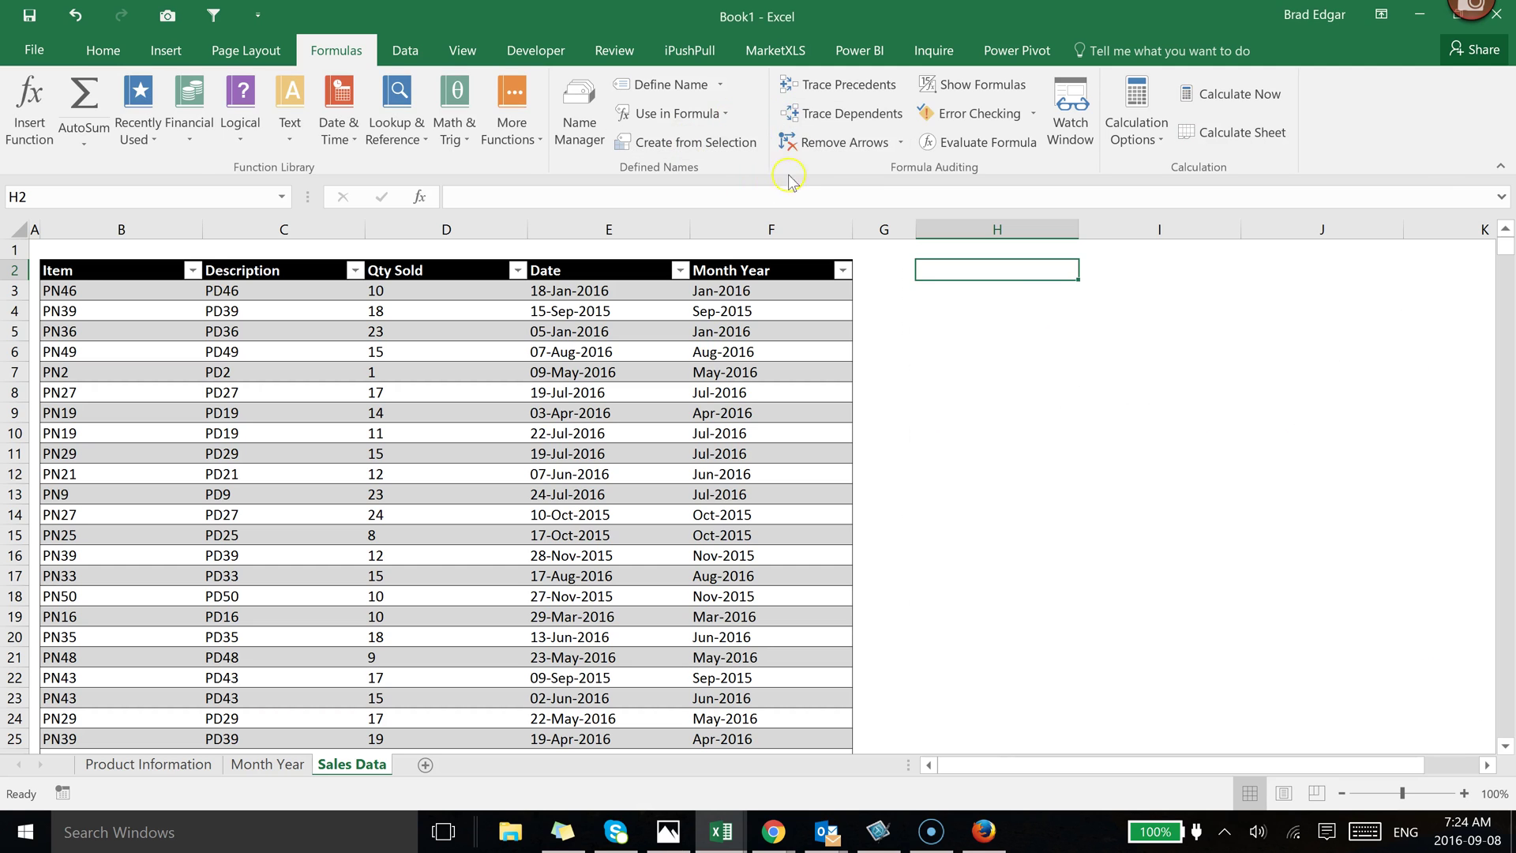
# - Apply list data validation to H2 with source =Month_Year
pyautogui.click(406, 49)
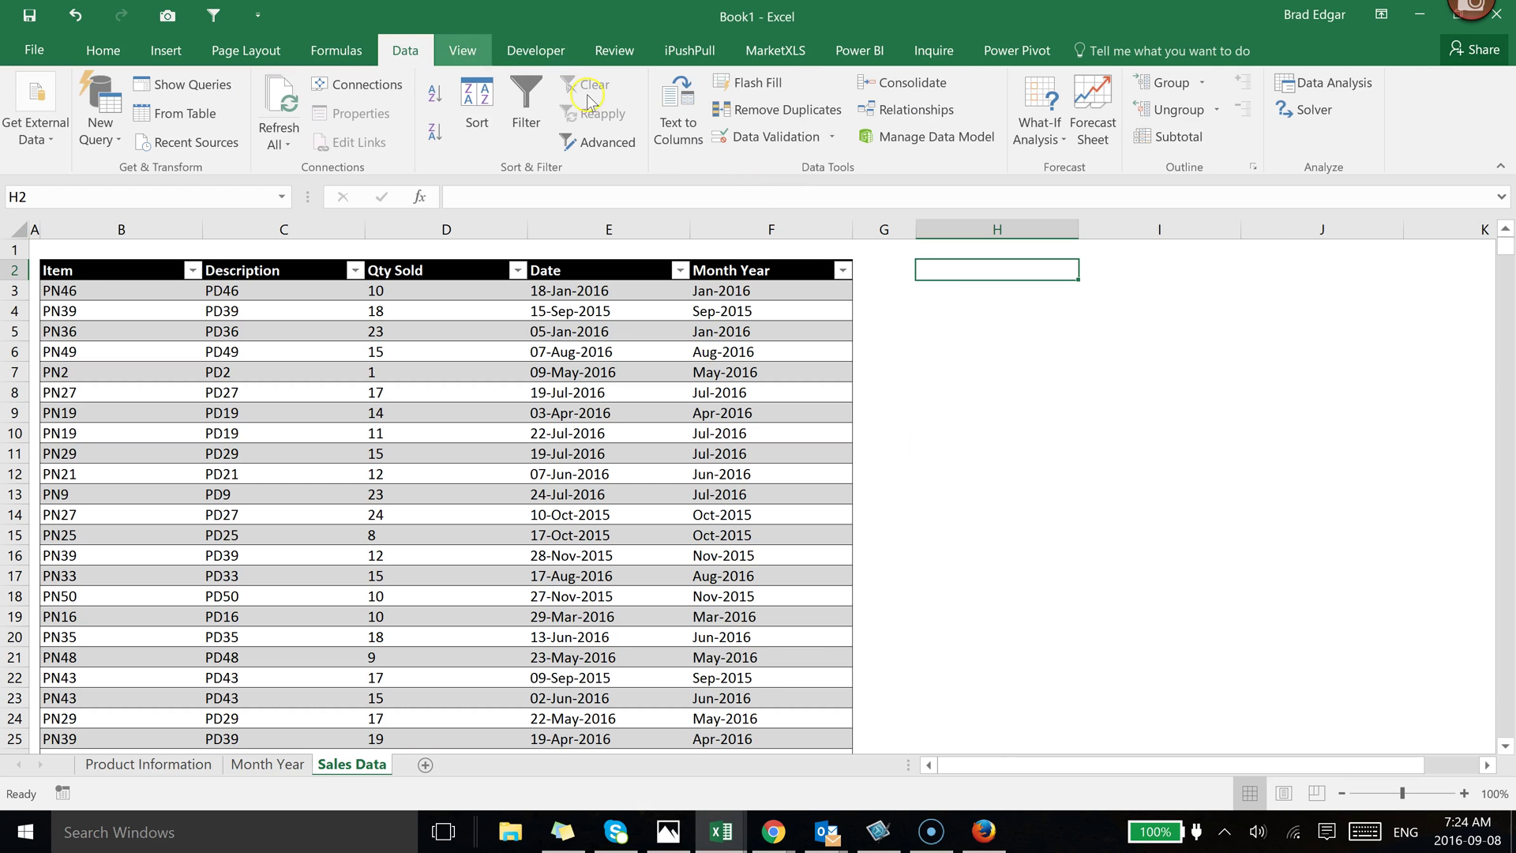
pyautogui.click(819, 140)
pyautogui.click(1100, 429)
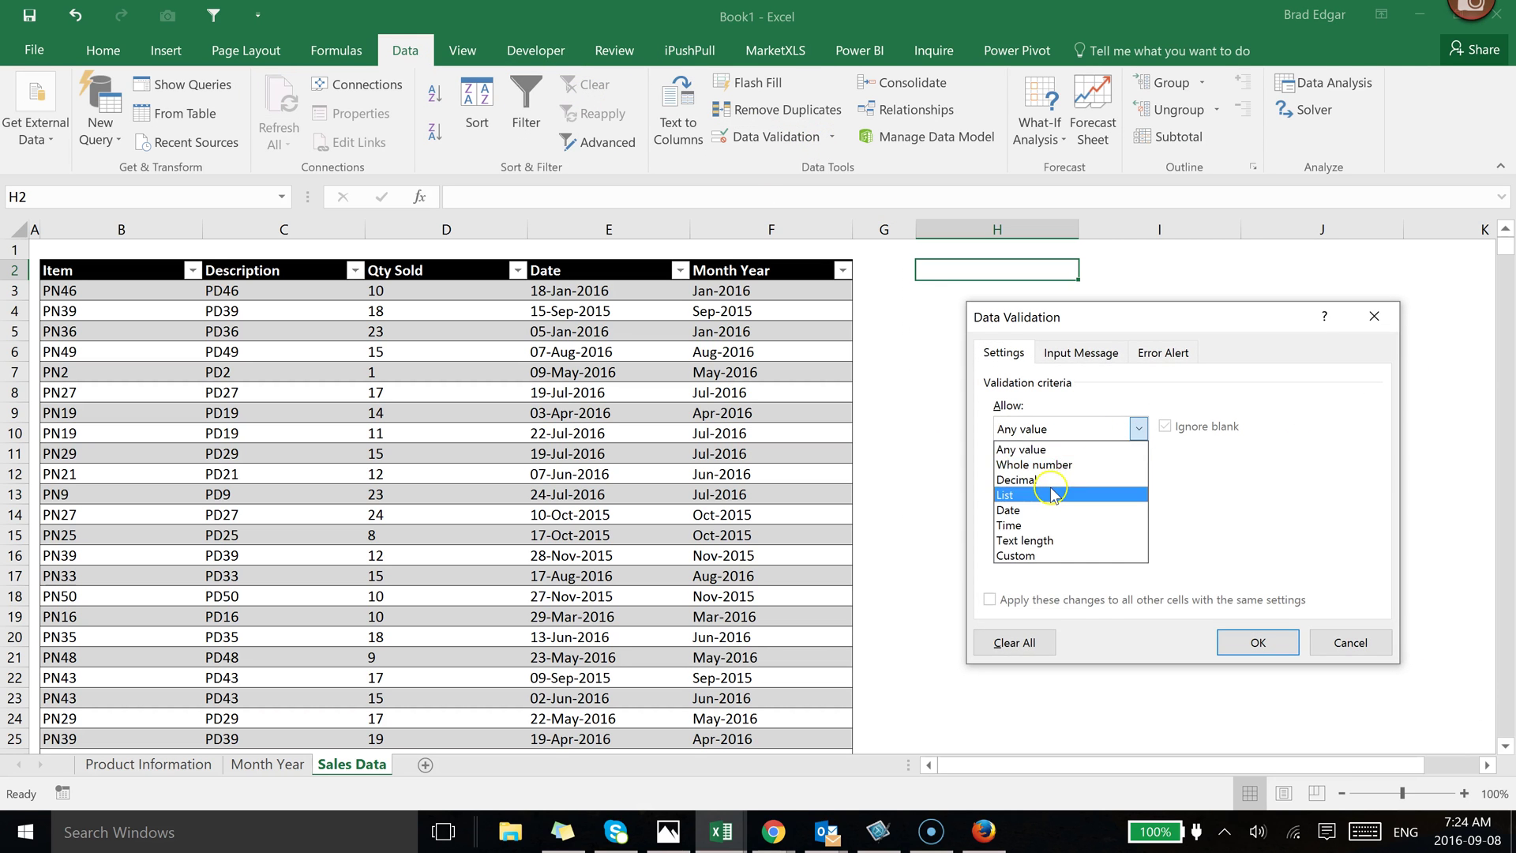
pyautogui.click(1050, 495)
pyautogui.click(1033, 522)
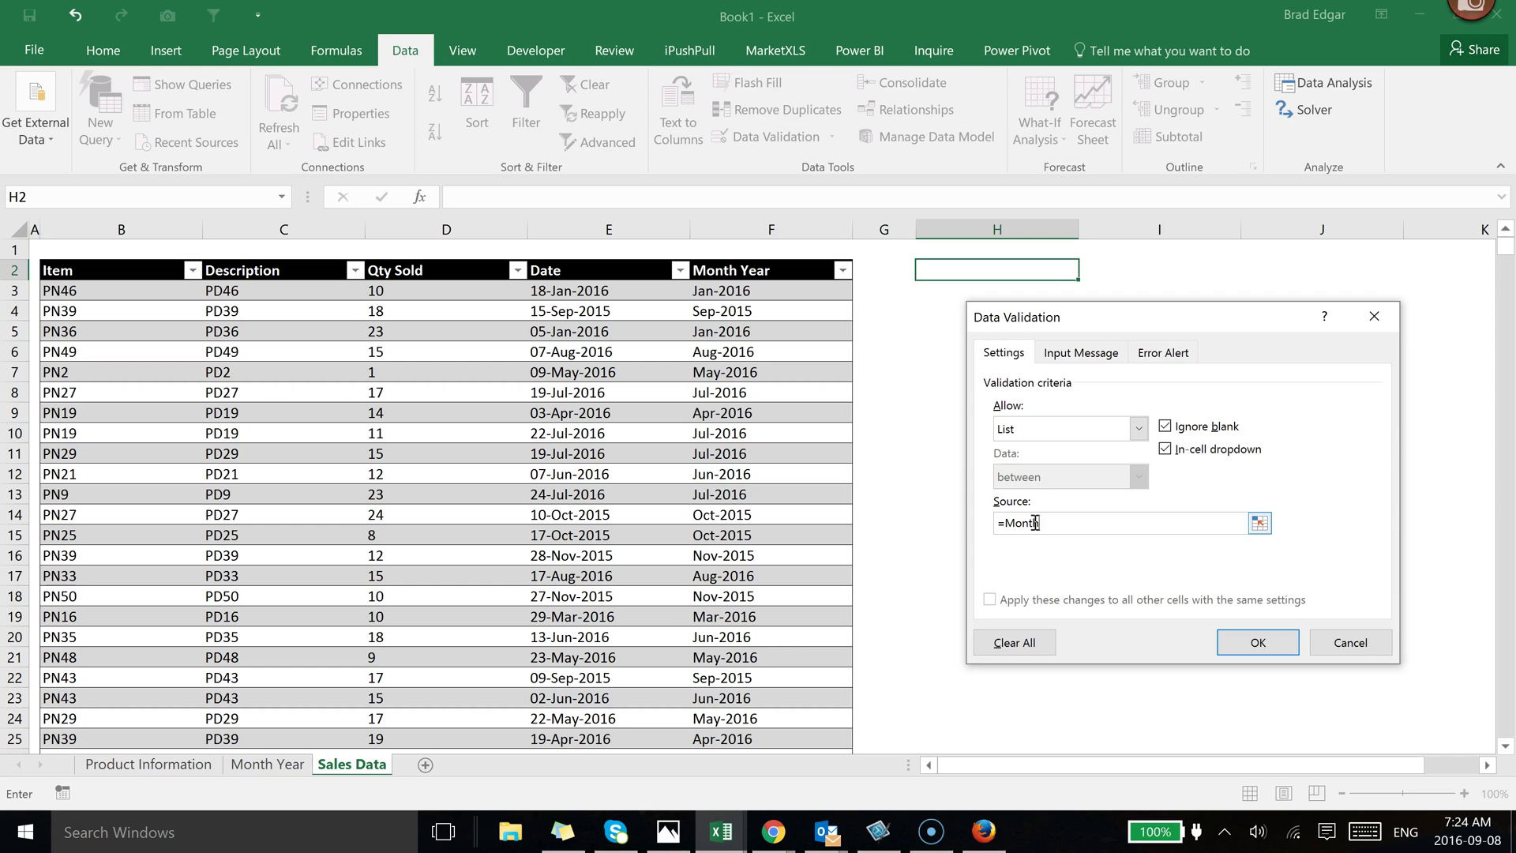
pyautogui.press('Return')
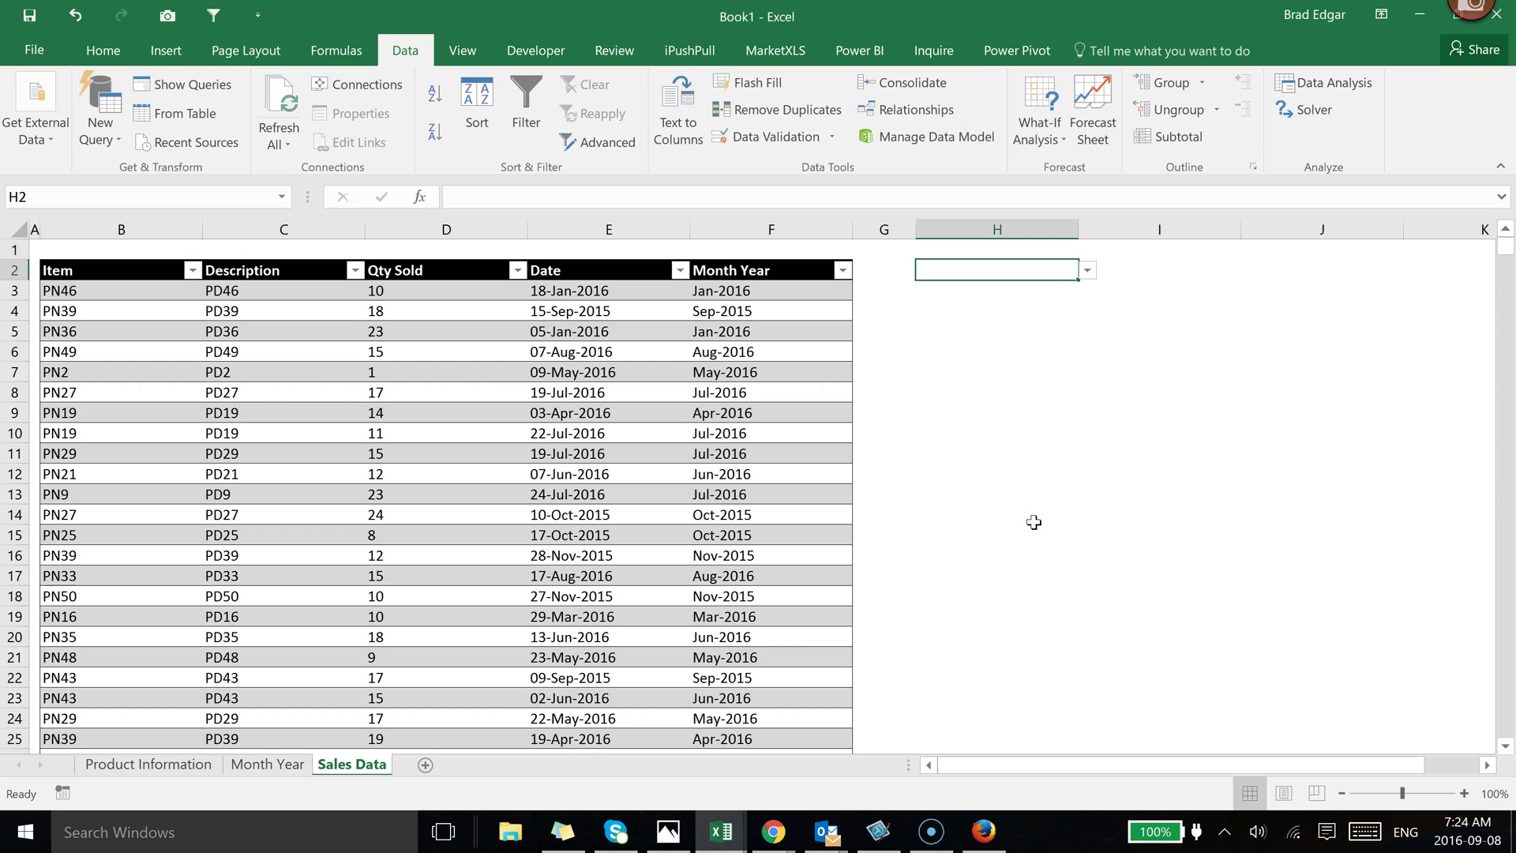
# - Test H2's Month Year dropdown without choosing a value
pyautogui.click(1087, 270)
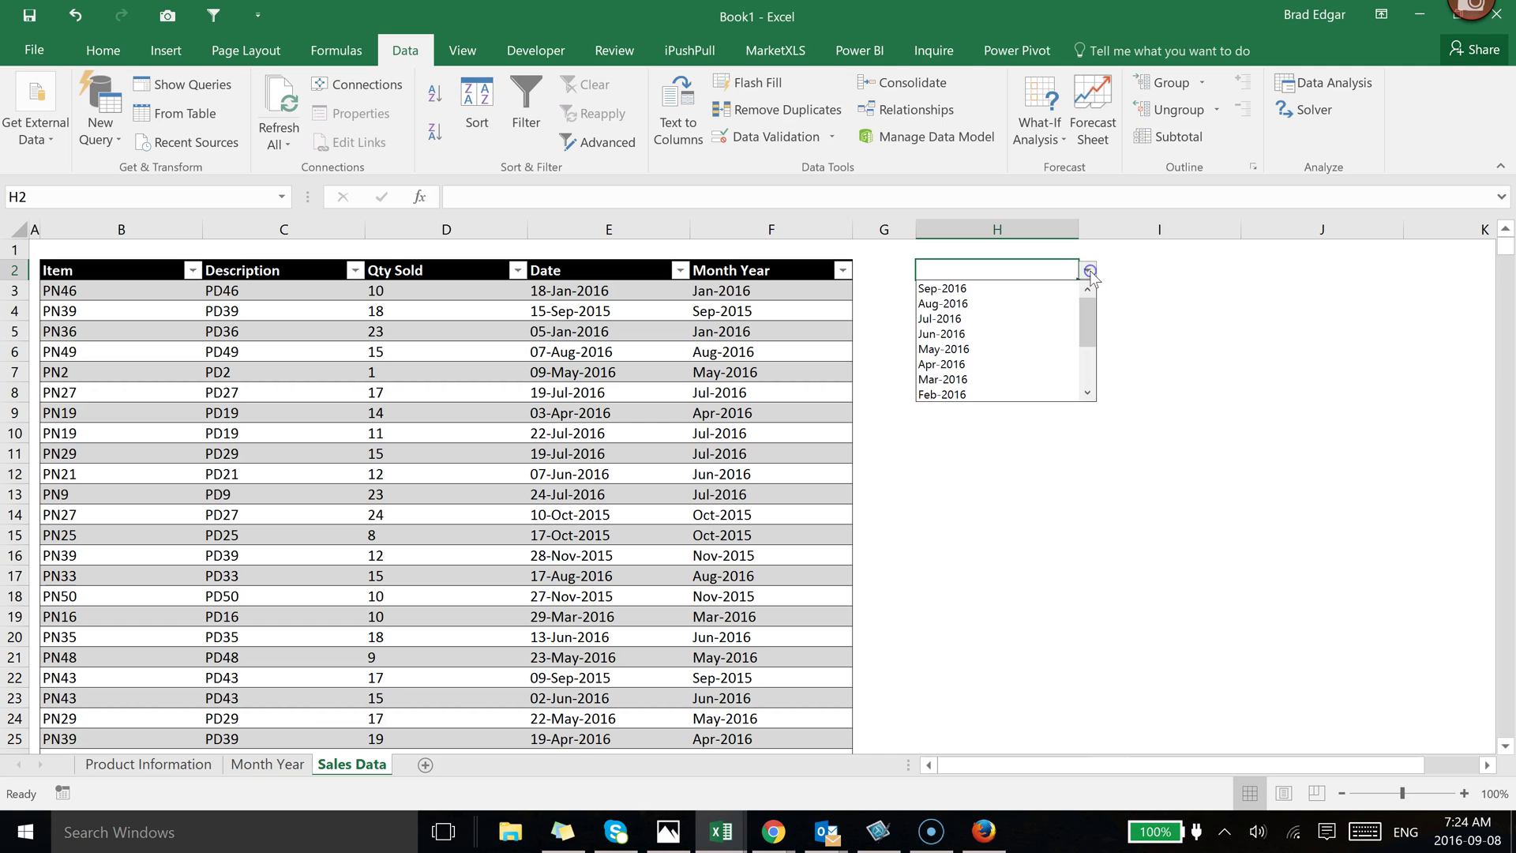
pyautogui.moveTo(1081, 314); pyautogui.dragTo(1099, 283)
pyautogui.click(662, 532)
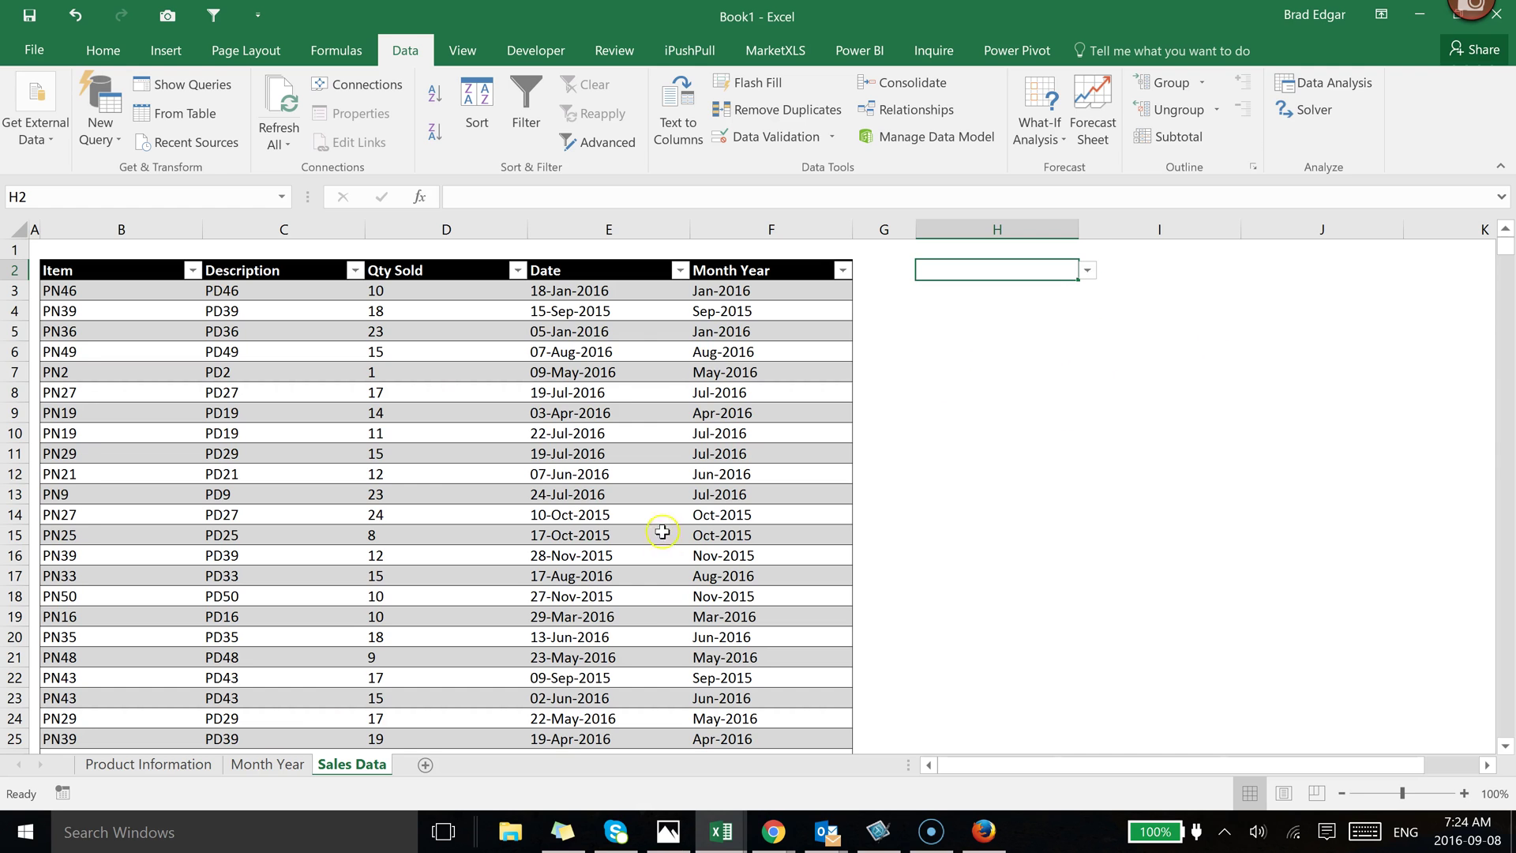
# - Enter Aug-2015 in B17 below Sep-2015 on the Month Year sheet
pyautogui.click(292, 765)
pyautogui.click(119, 558)
pyautogui.press('Down')
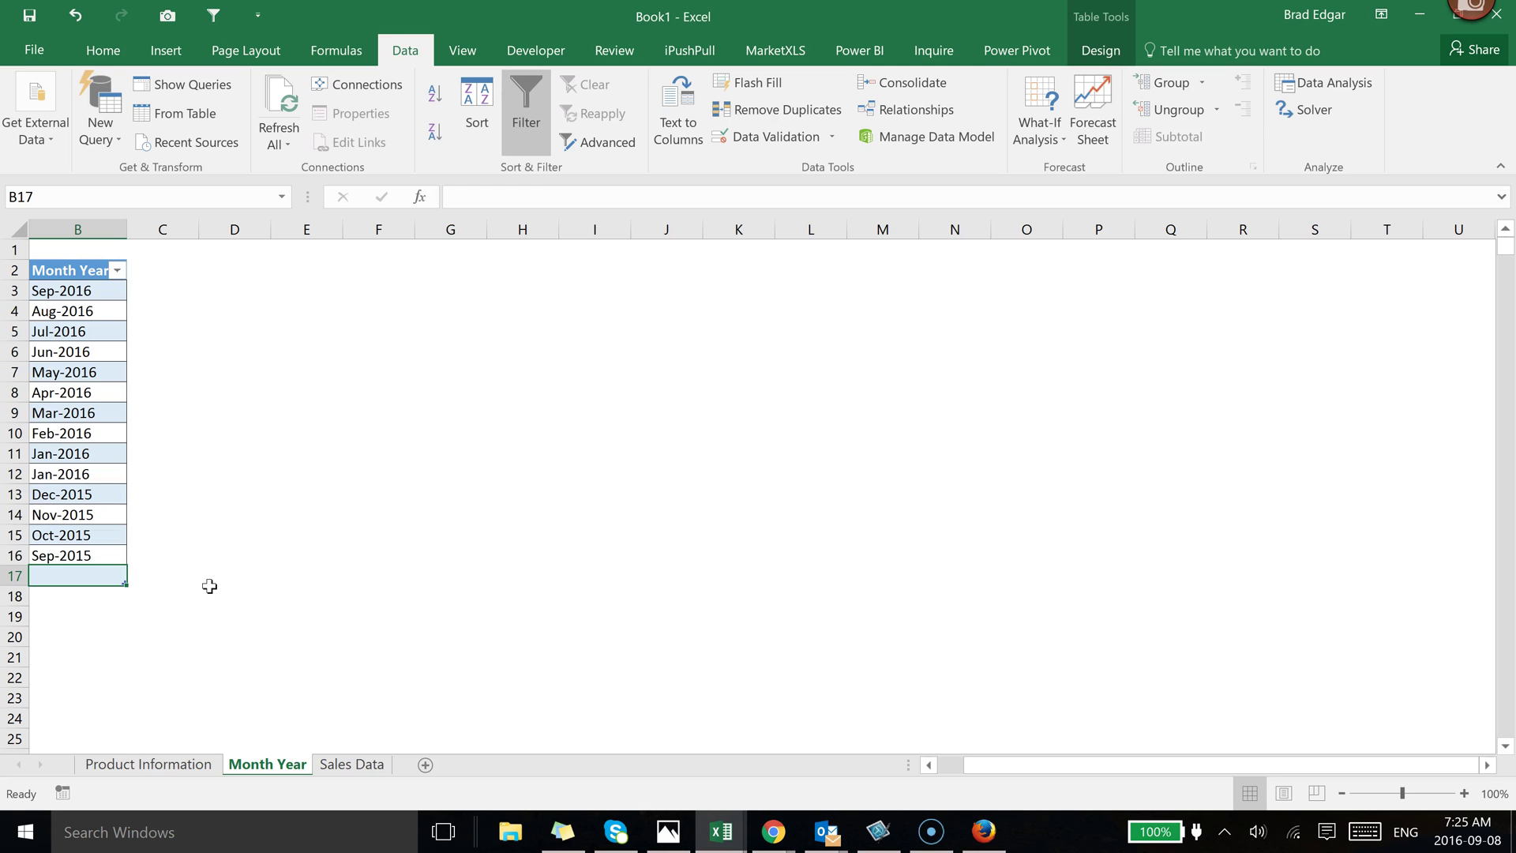
pyautogui.write('SE')
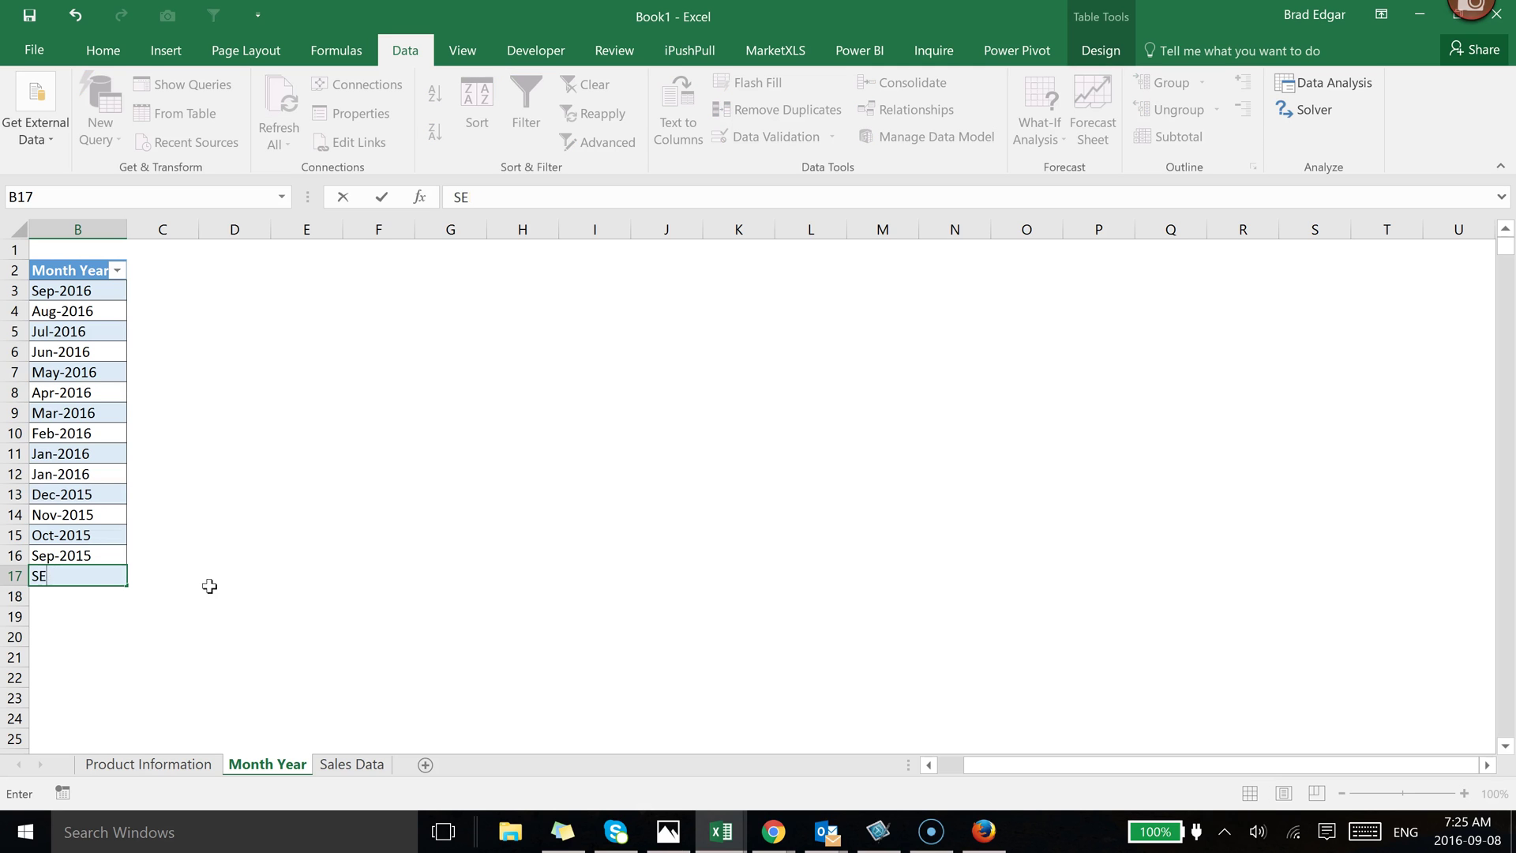
pyautogui.write('PAUG')
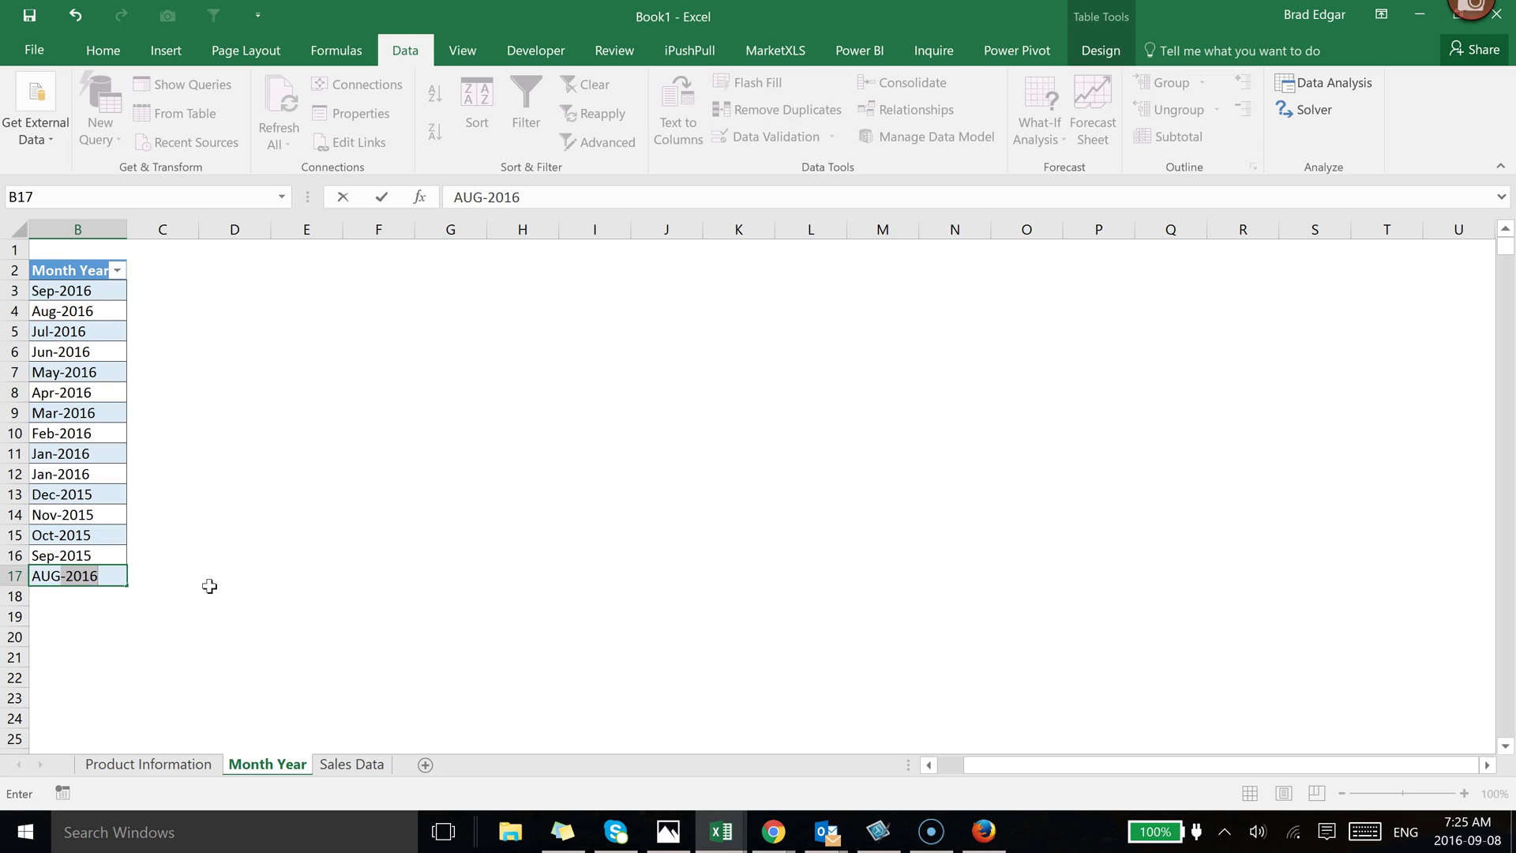
pyautogui.write('-22')
pyautogui.press('BackSpace')
pyautogui.press('BackSpace')
pyautogui.write('UG')
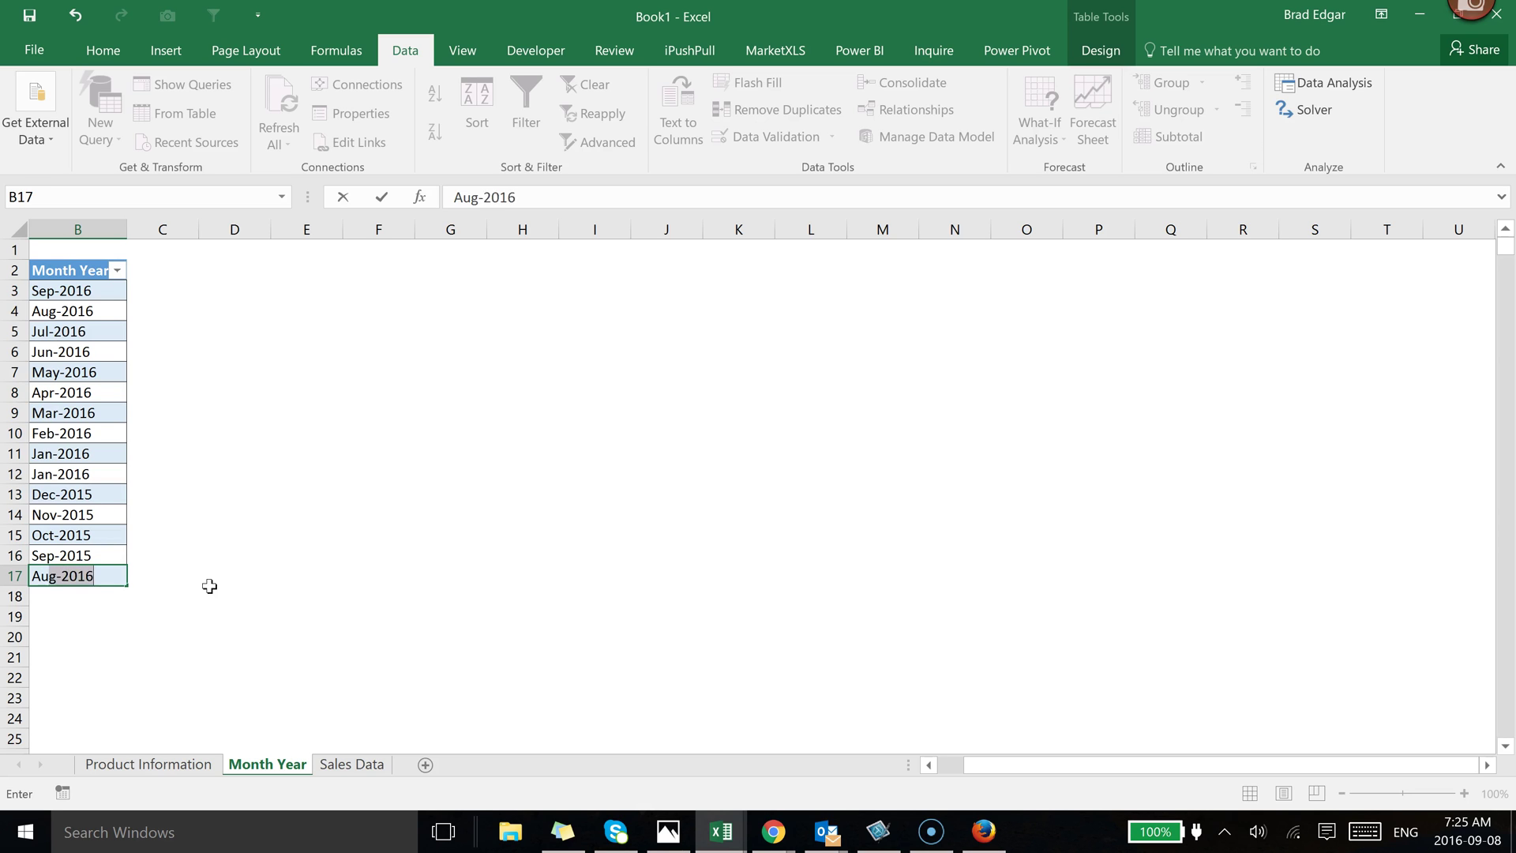
pyautogui.press('Return')
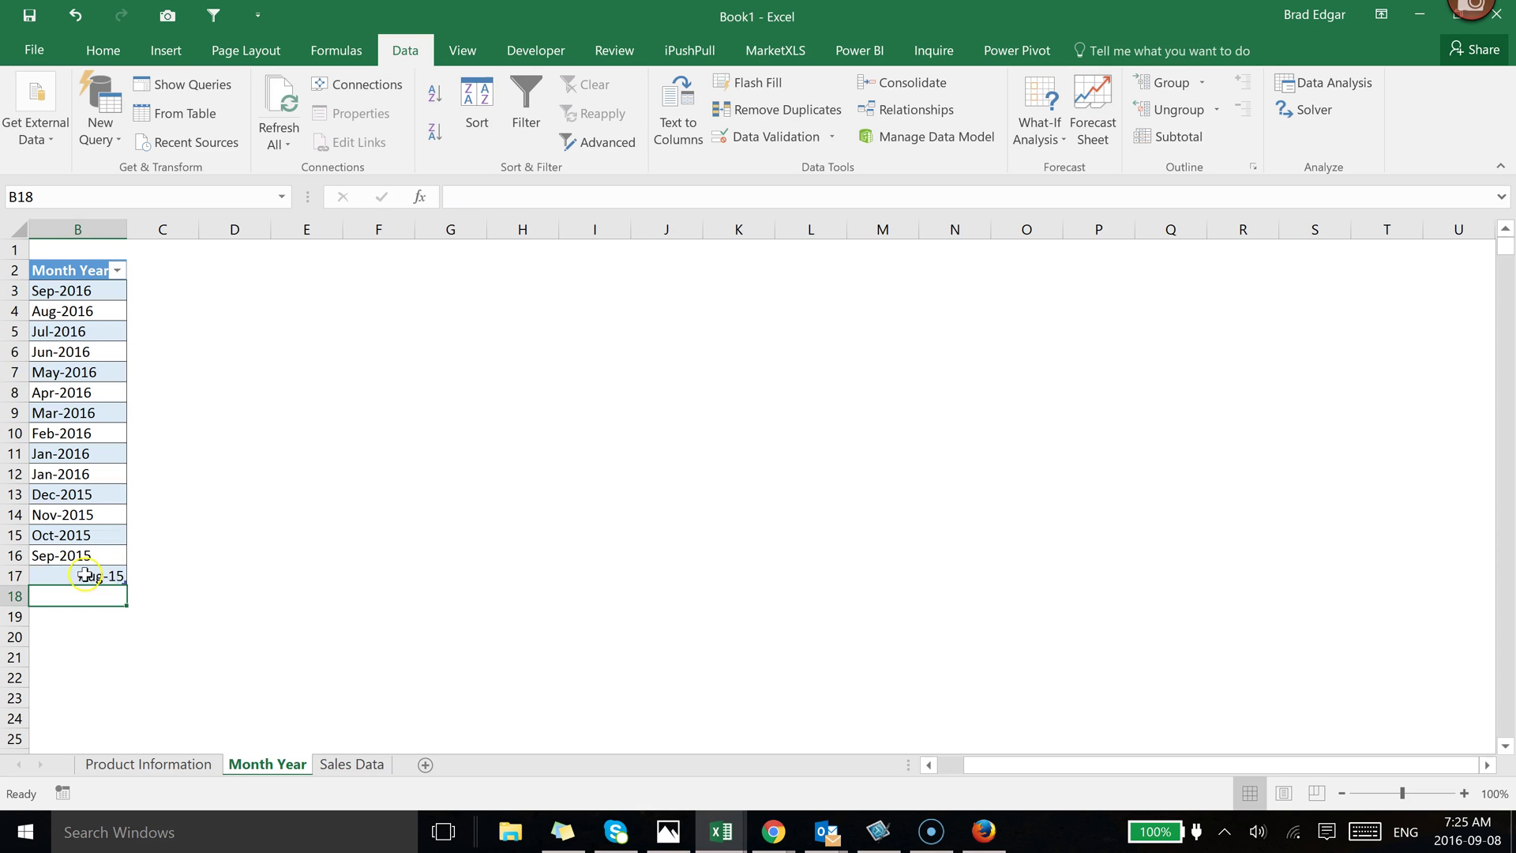
pyautogui.click(110, 576)
# - Confirm H2's dropdown on Sales Data now includes the new Aug-15 entry
pyautogui.hotkey('ctrl', 'pagedown')
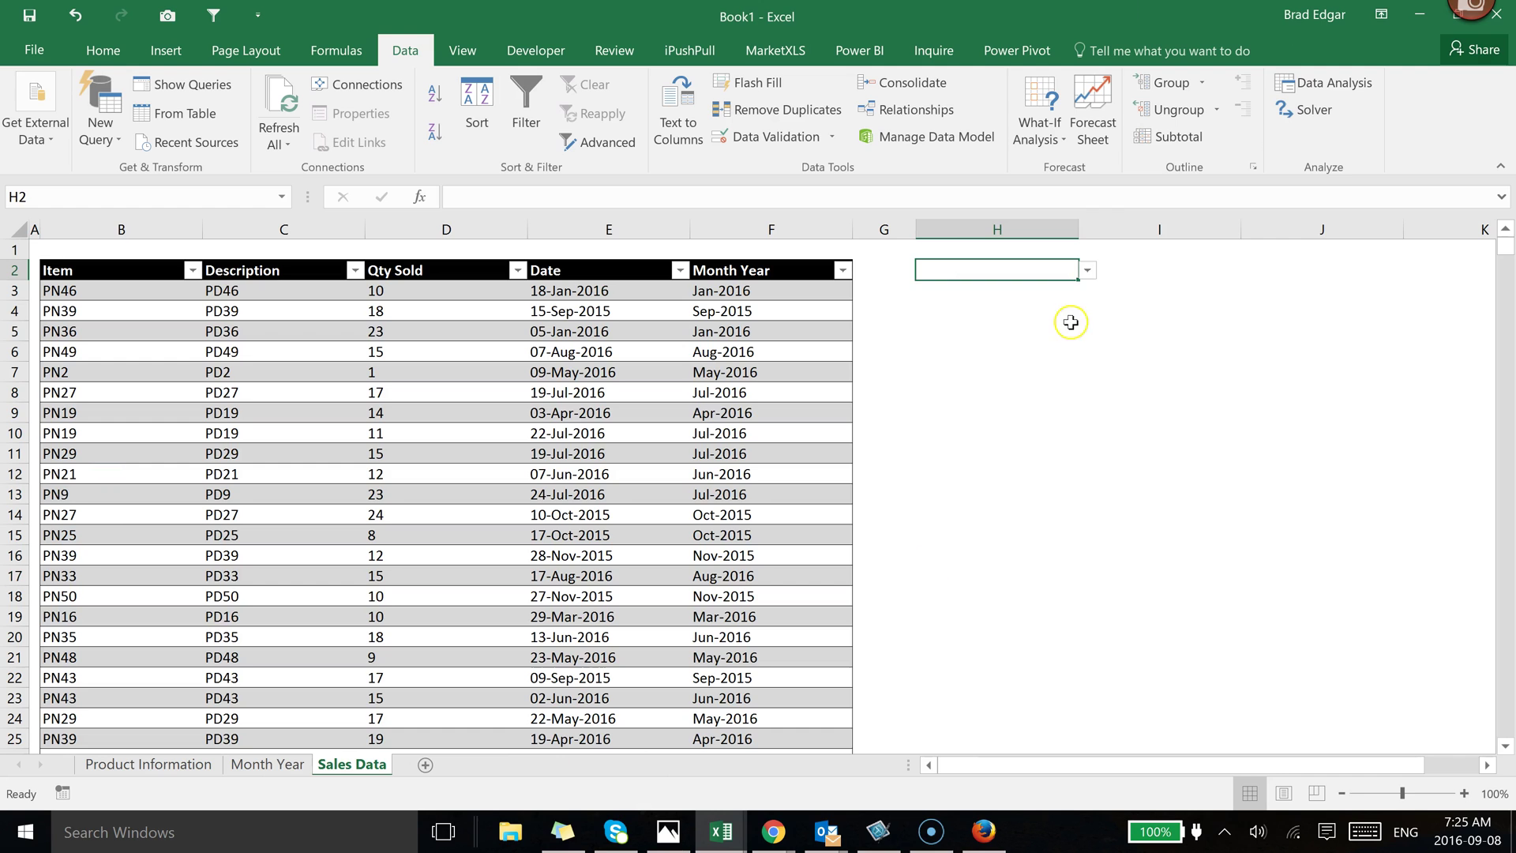
pyautogui.click(1087, 270)
pyautogui.moveTo(1089, 336); pyautogui.dragTo(1059, 406)
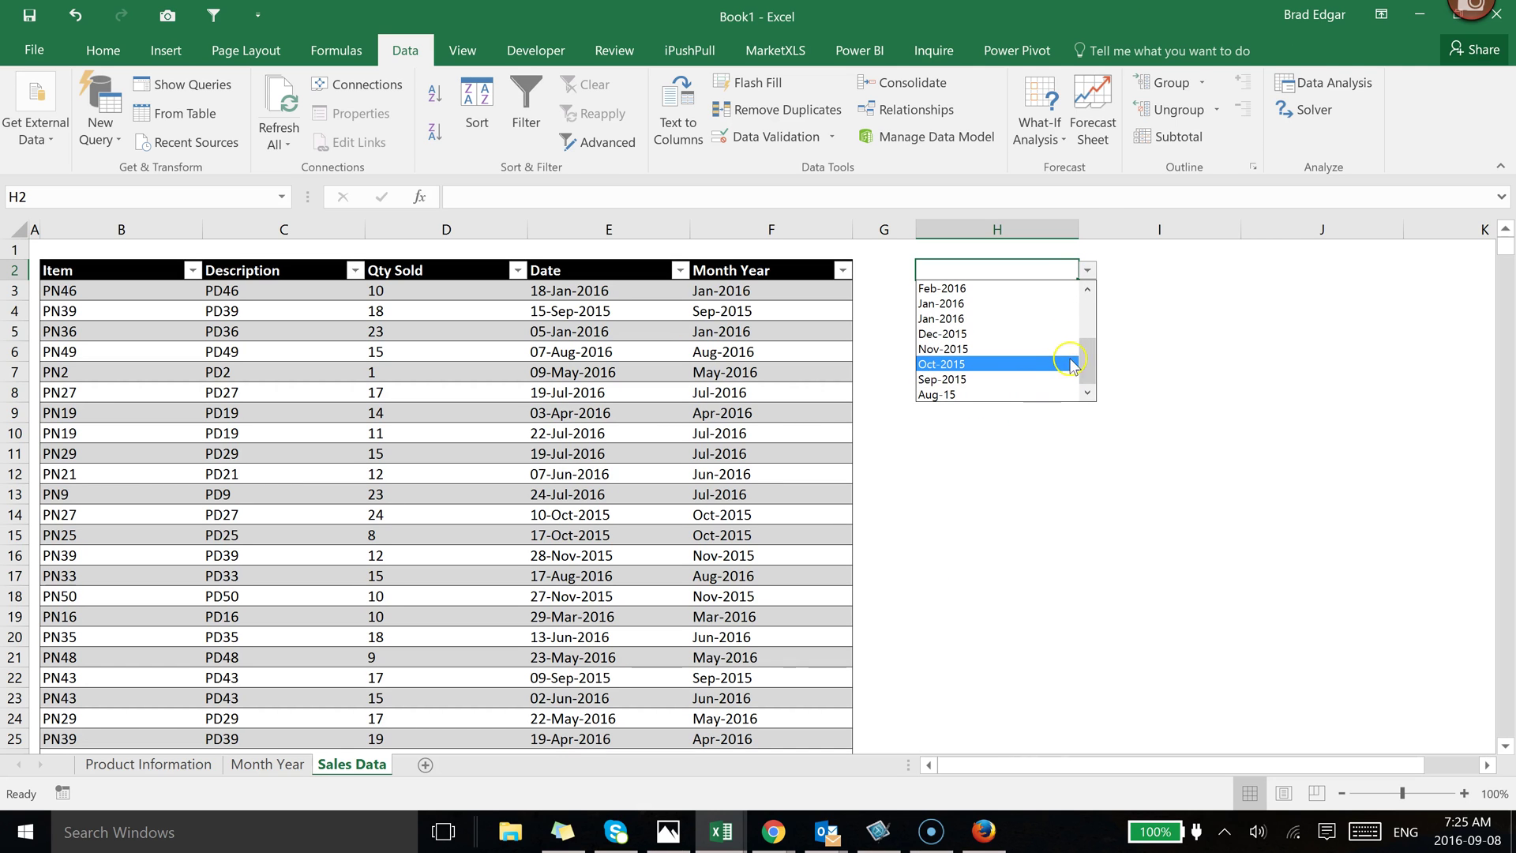
pyautogui.click(1088, 289)
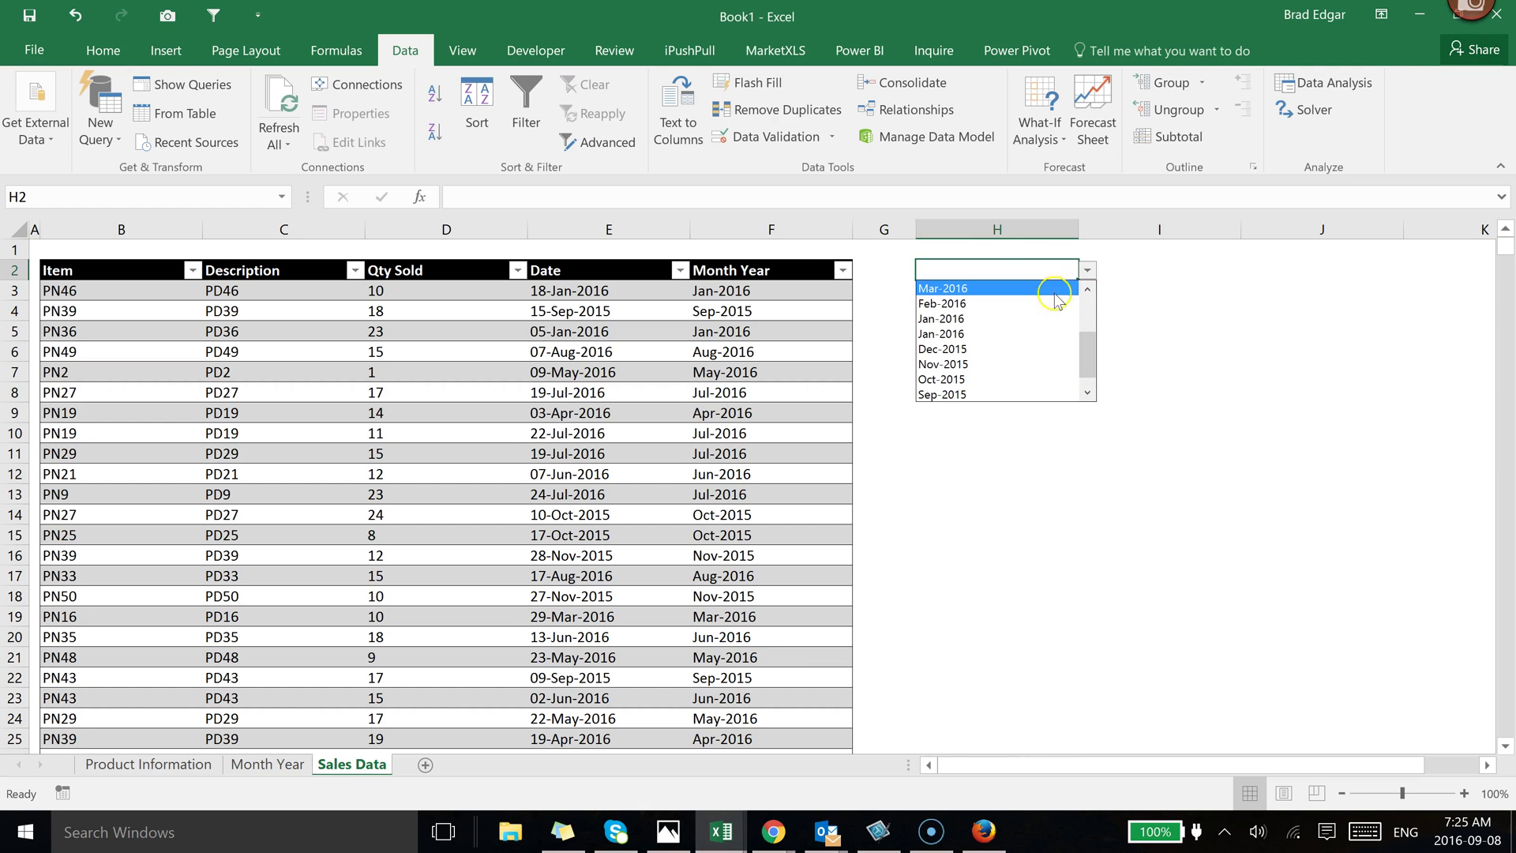
pyautogui.press('Escape')
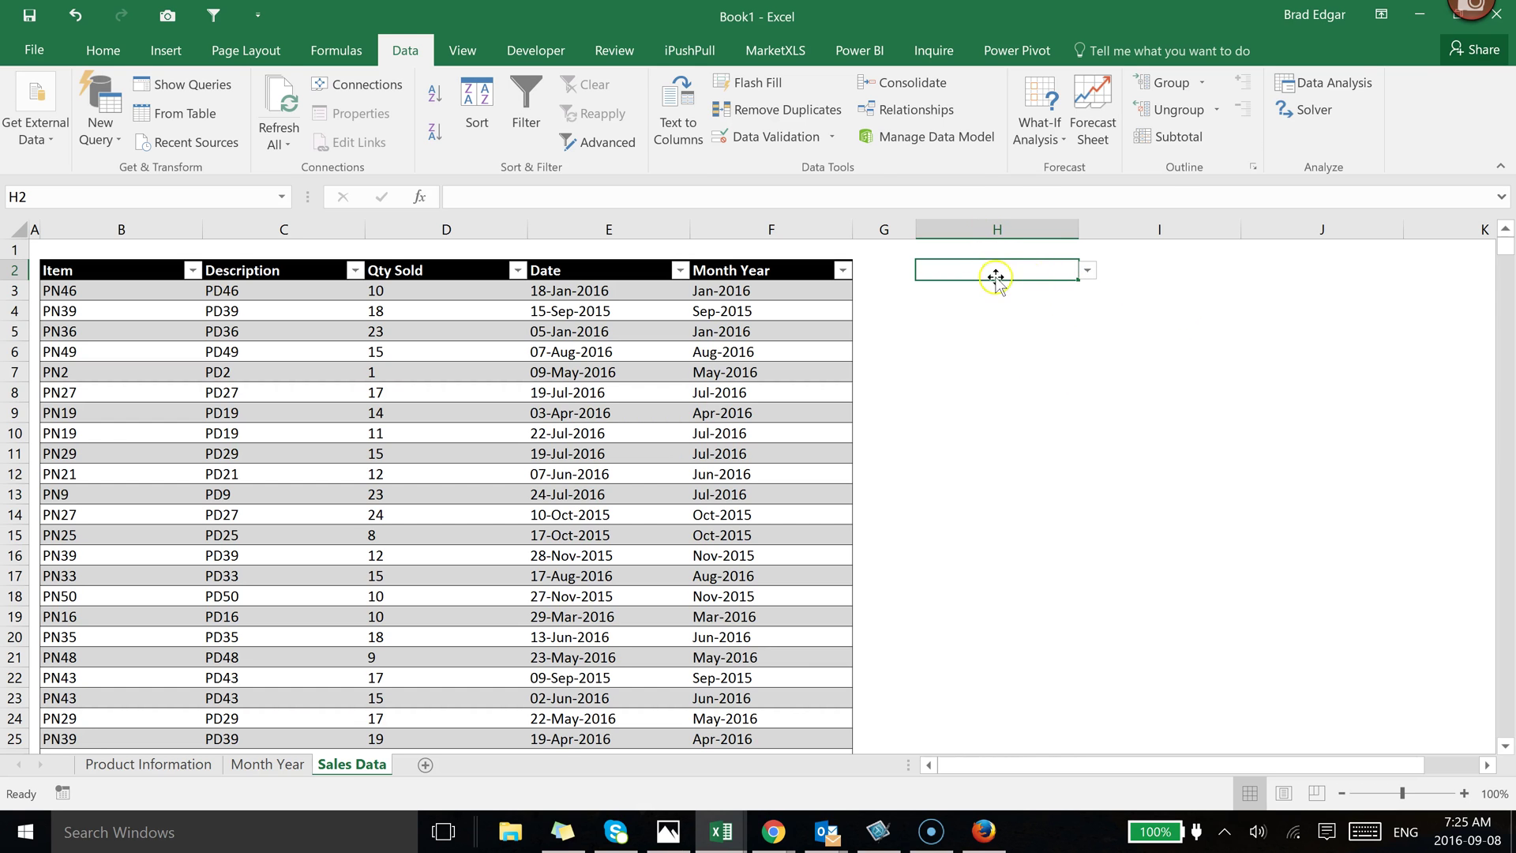
pyautogui.click(101, 52)
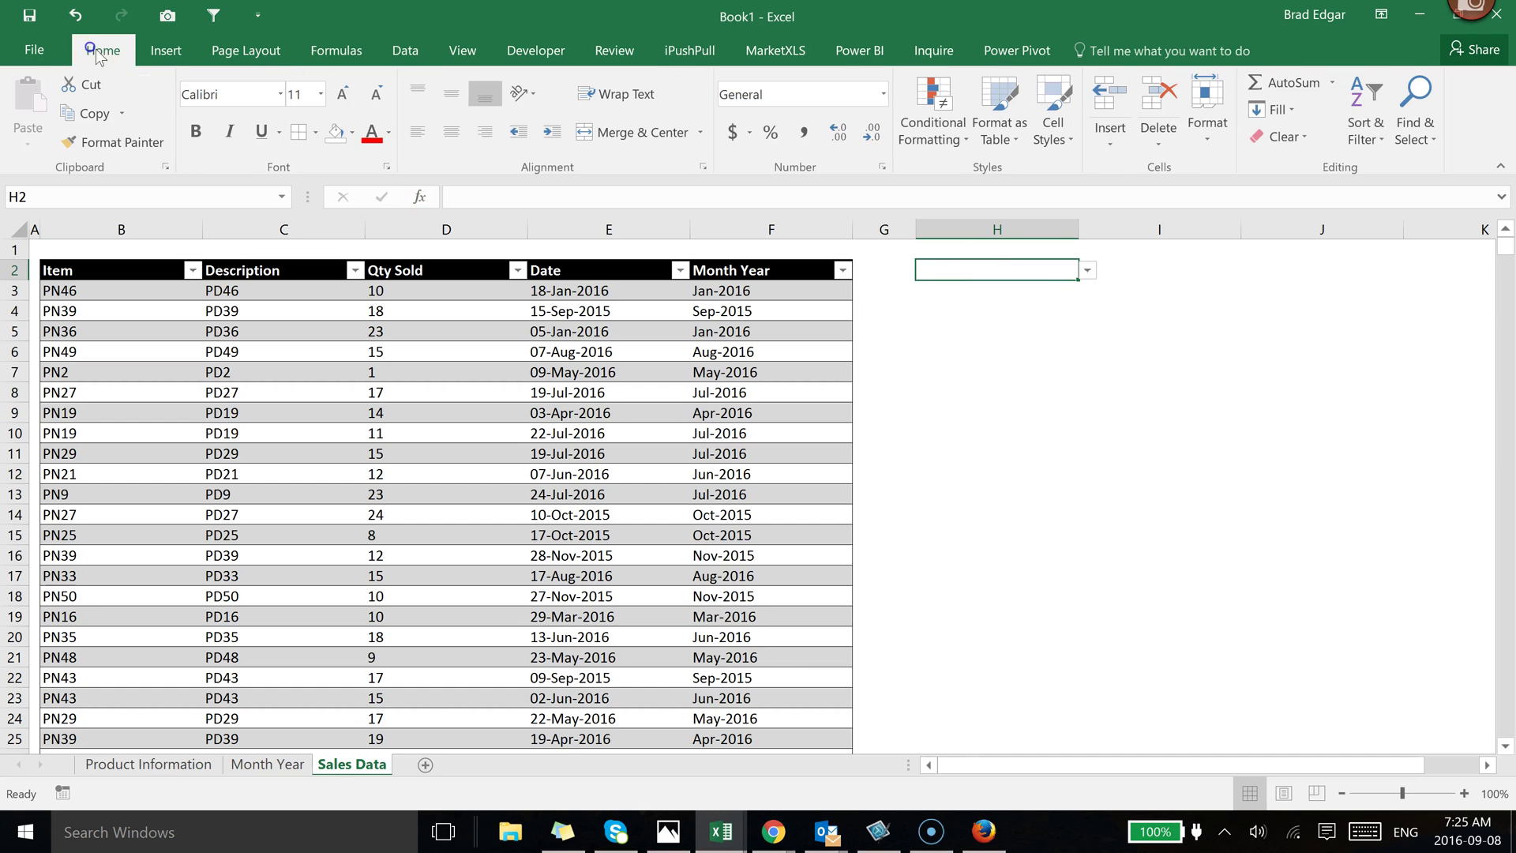
# - Outline H2 with a border and add a bold, size-8 'Month Year' label in H1
pyautogui.click(298, 134)
pyautogui.click(971, 251)
pyautogui.click(321, 95)
pyautogui.click(300, 115)
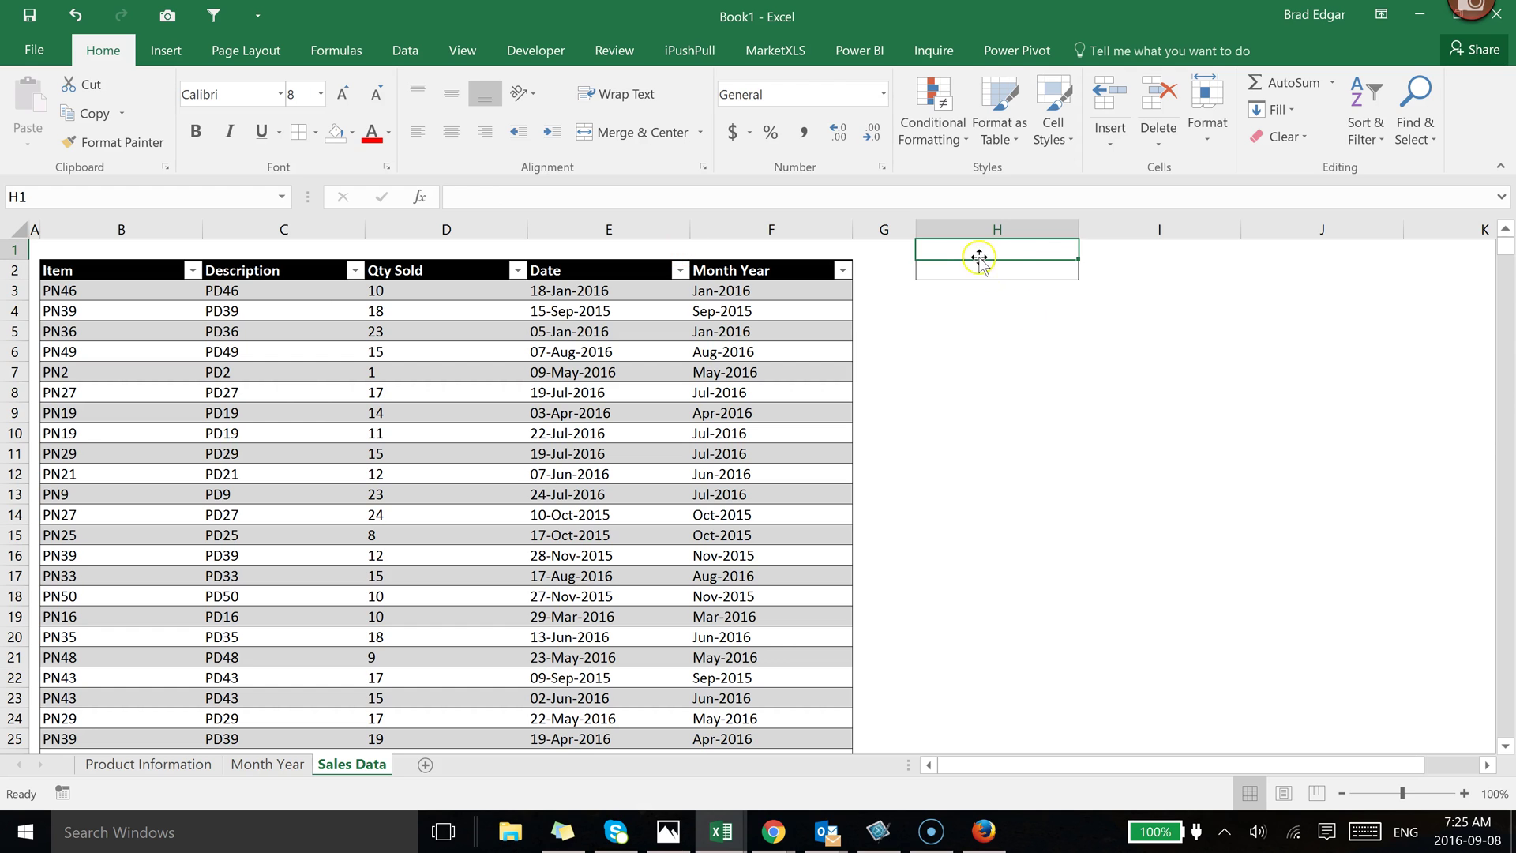
pyautogui.write('Month Year')
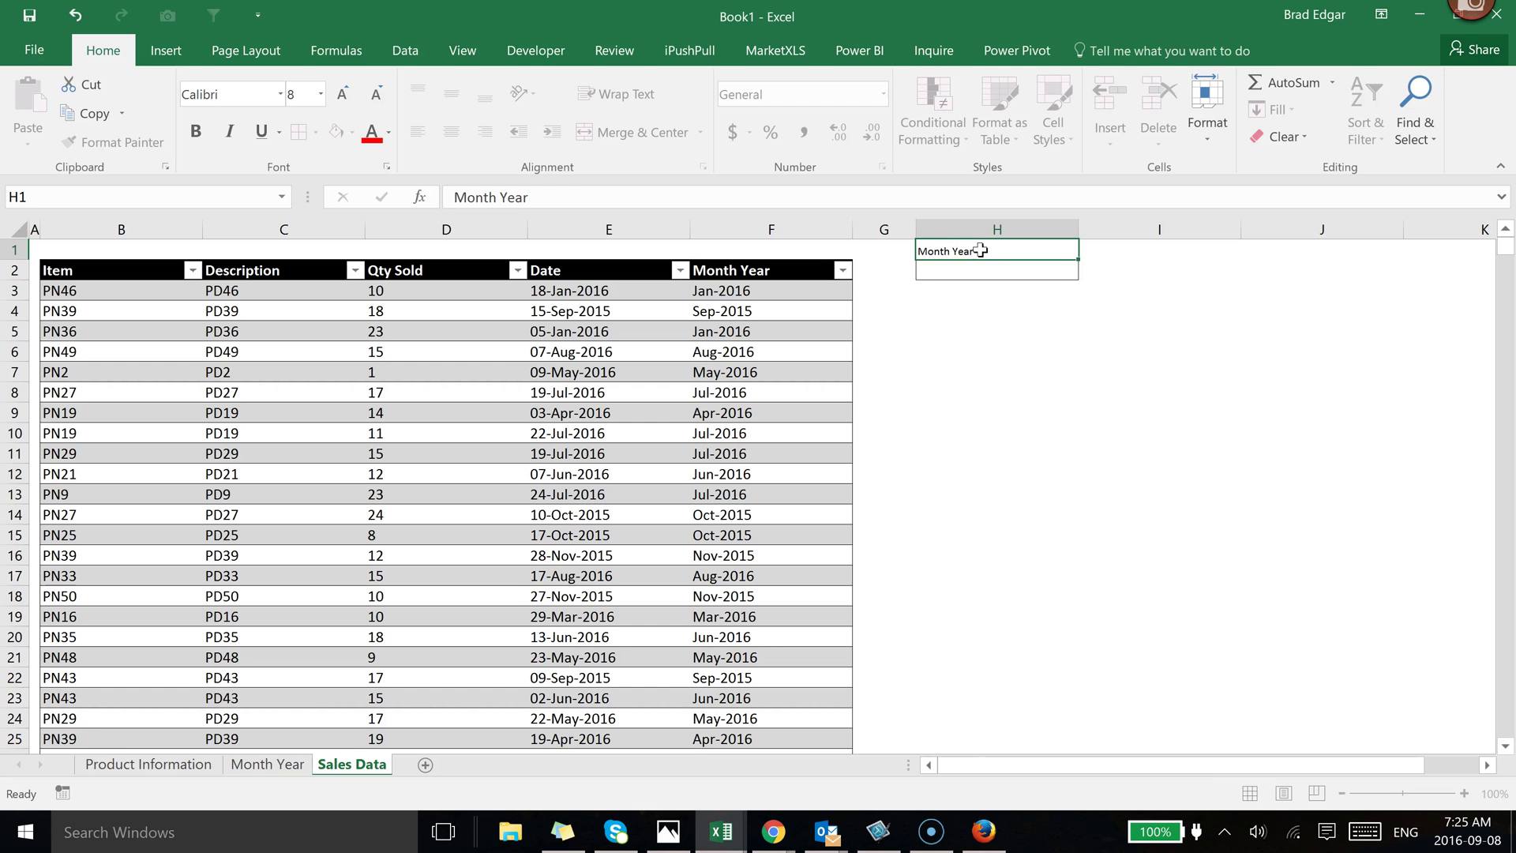
pyautogui.click(1449, 433)
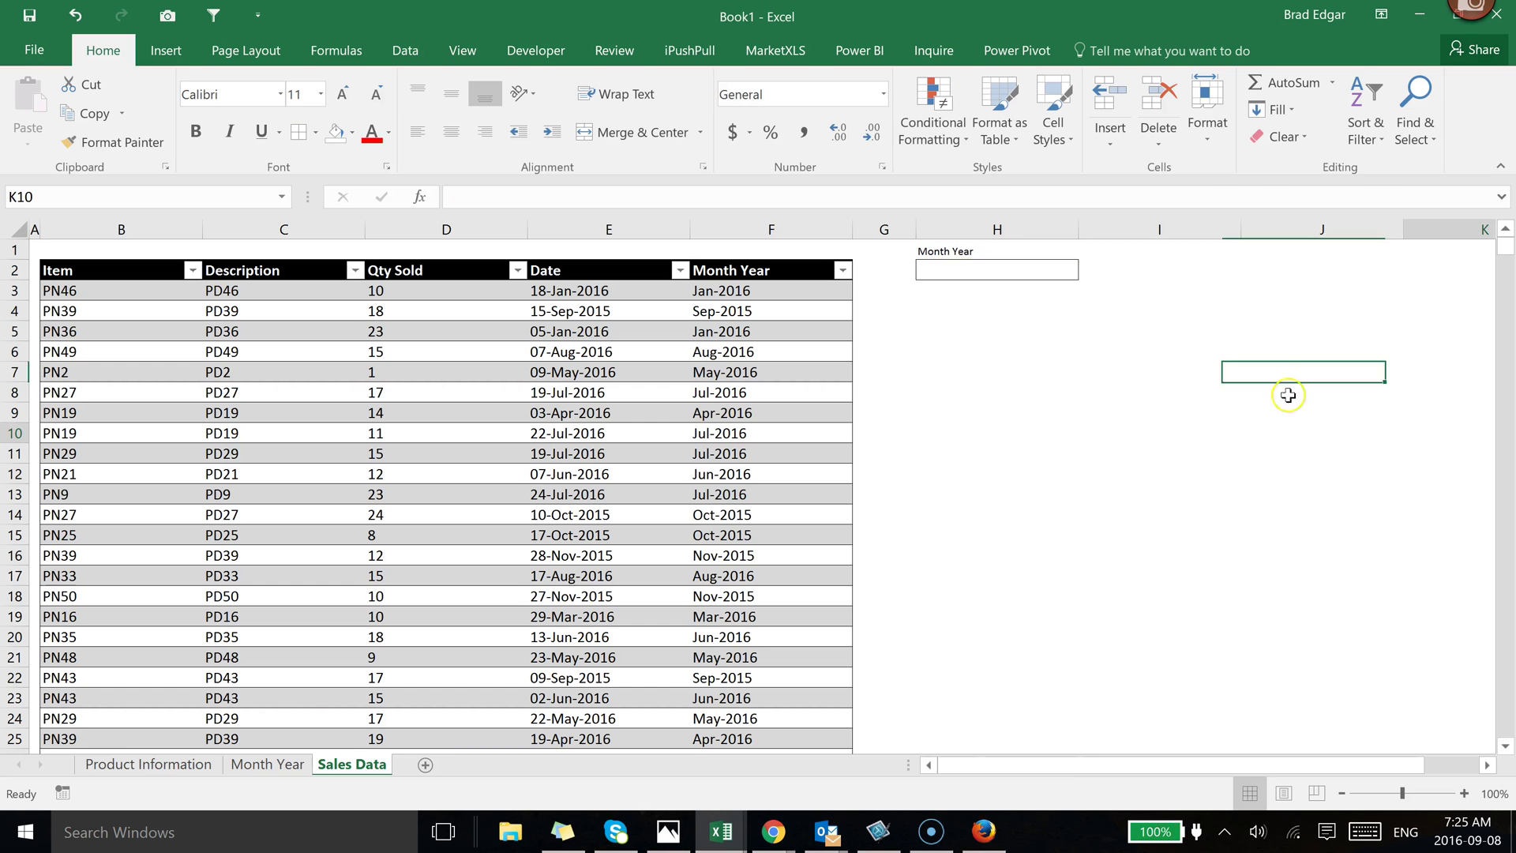
pyautogui.click(963, 258)
pyautogui.hotkey('ctrl', 'b')
# - Select cell J2 for the item number dropdown
pyautogui.click(1129, 332)
pyautogui.click(1143, 267)
pyautogui.click(1298, 268)
pyautogui.click(1138, 270)
pyautogui.click(1289, 273)
pyautogui.click(1158, 263)
pyautogui.click(1272, 267)
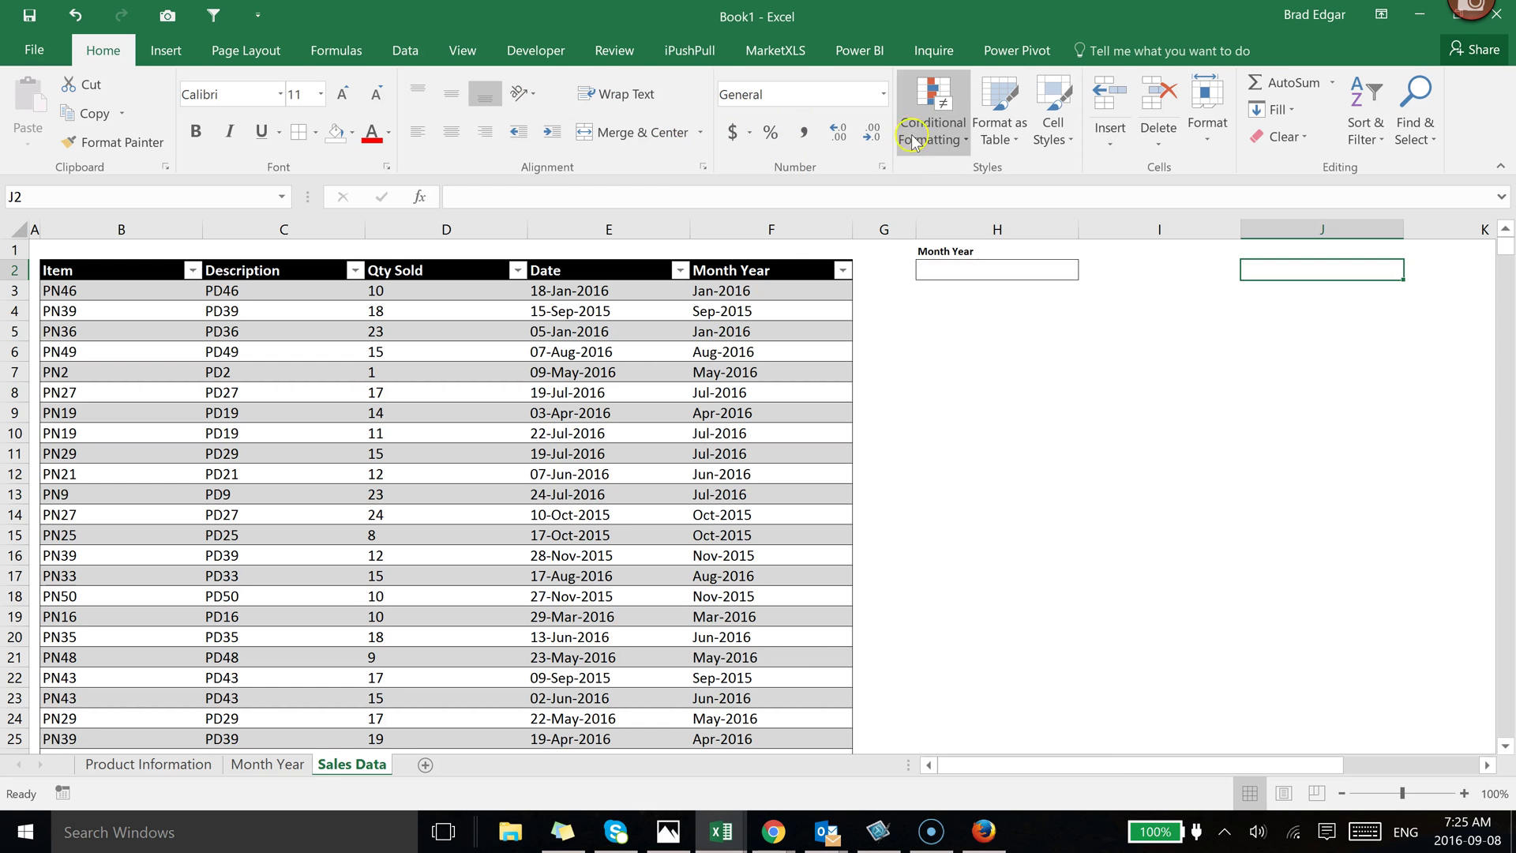
# - Give J2 list validation of item numbers and check its PN1–PN50 dropdown
pyautogui.click(404, 51)
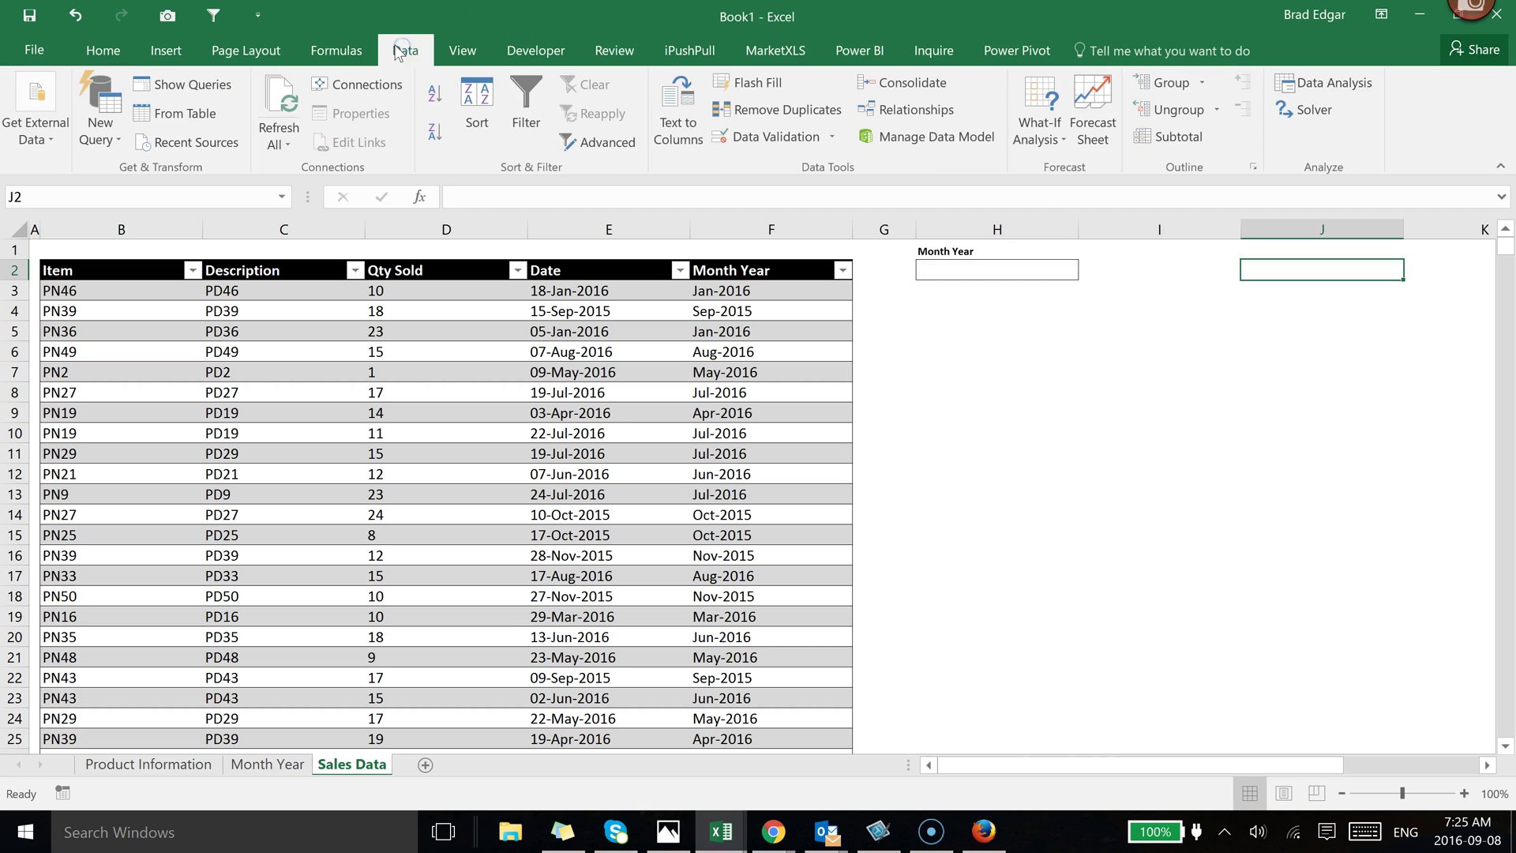
pyautogui.click(788, 137)
pyautogui.click(1082, 428)
pyautogui.click(1062, 490)
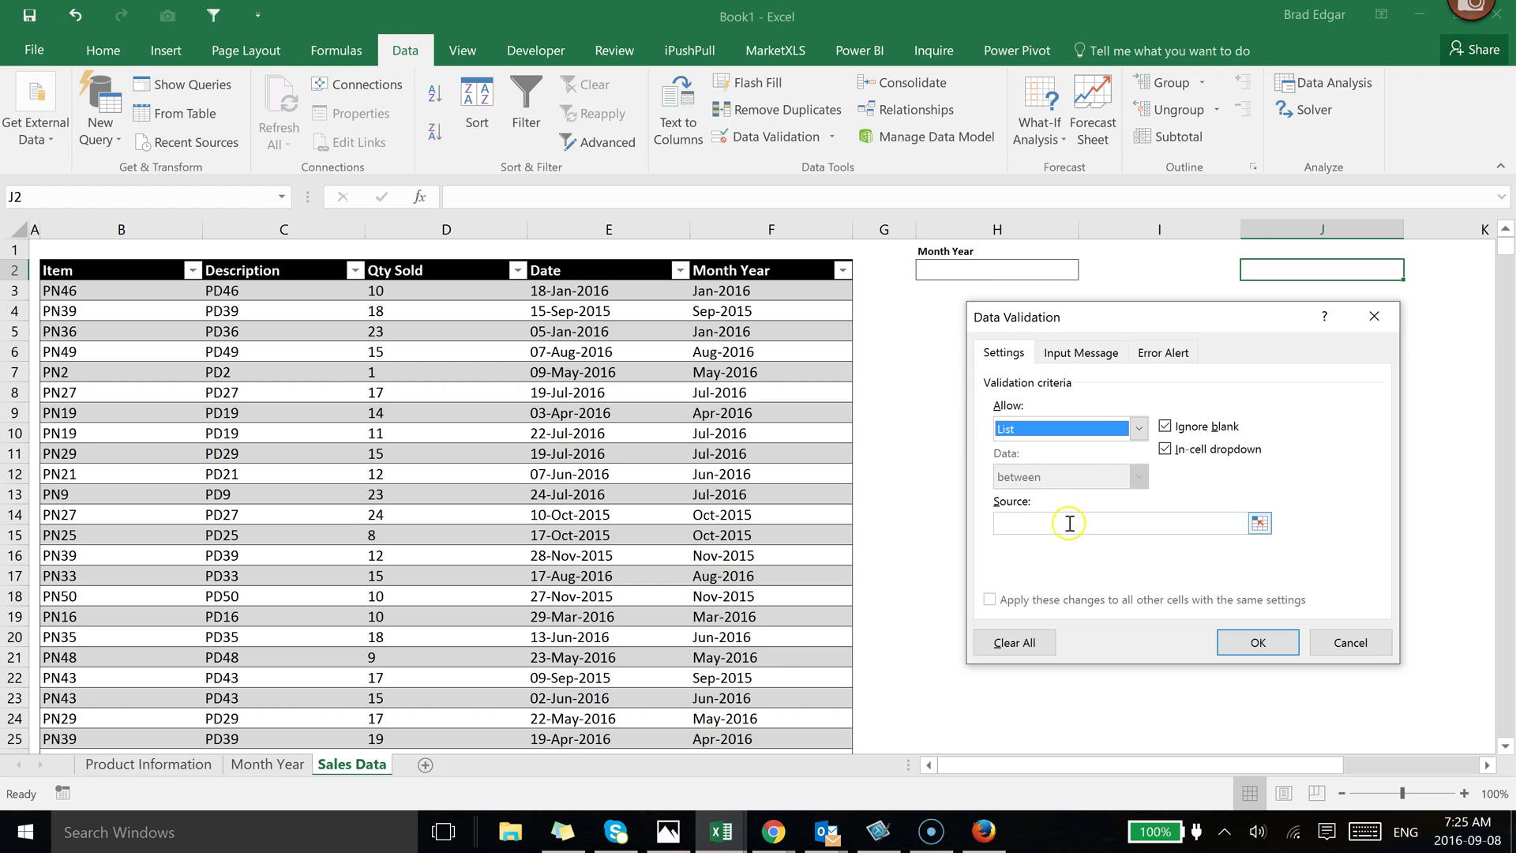
pyautogui.click(1069, 523)
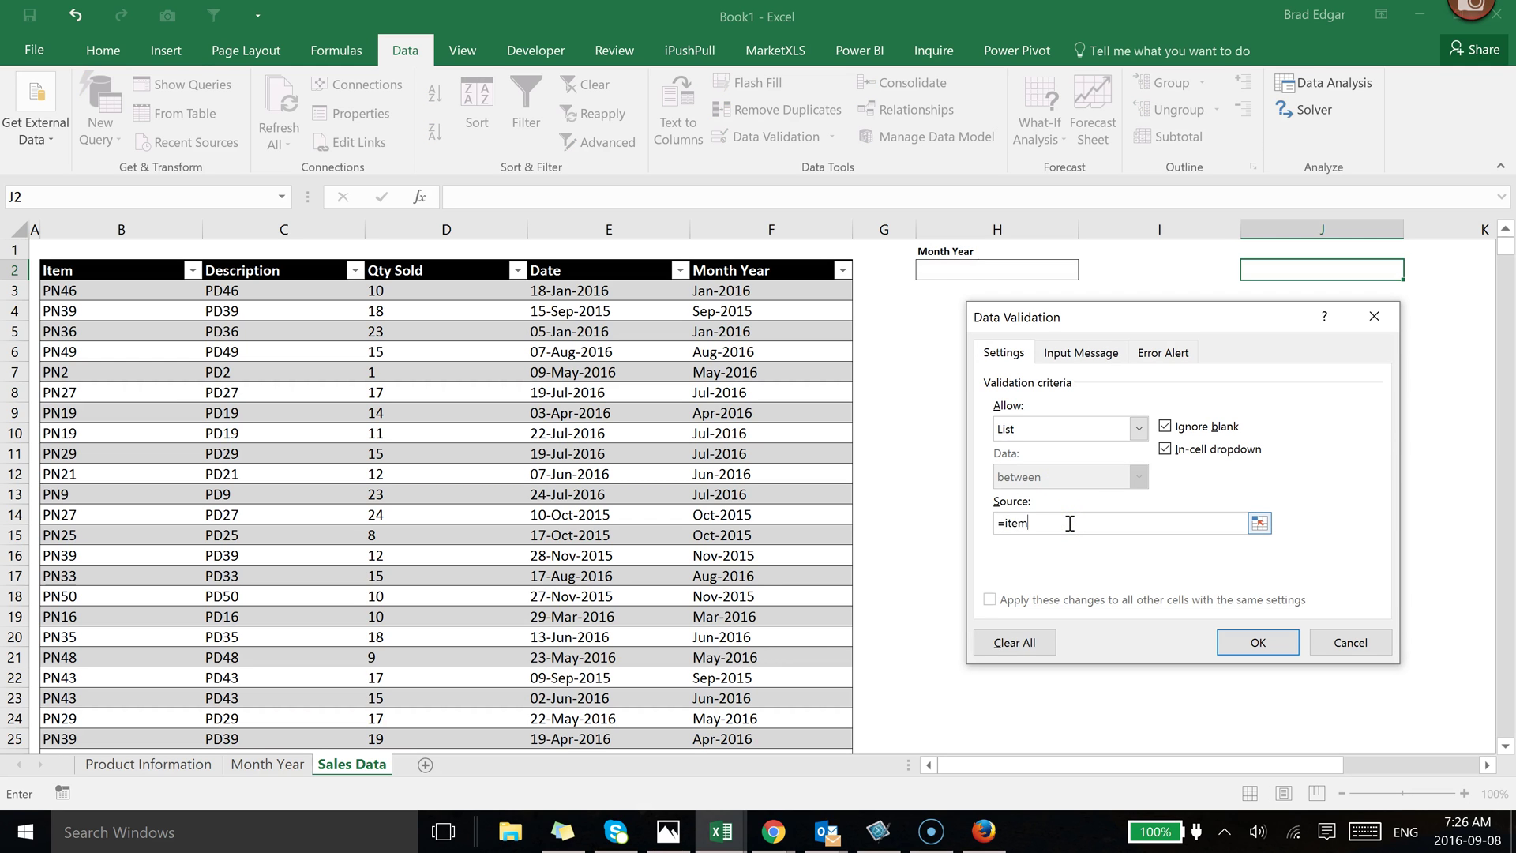
pyautogui.press('Return')
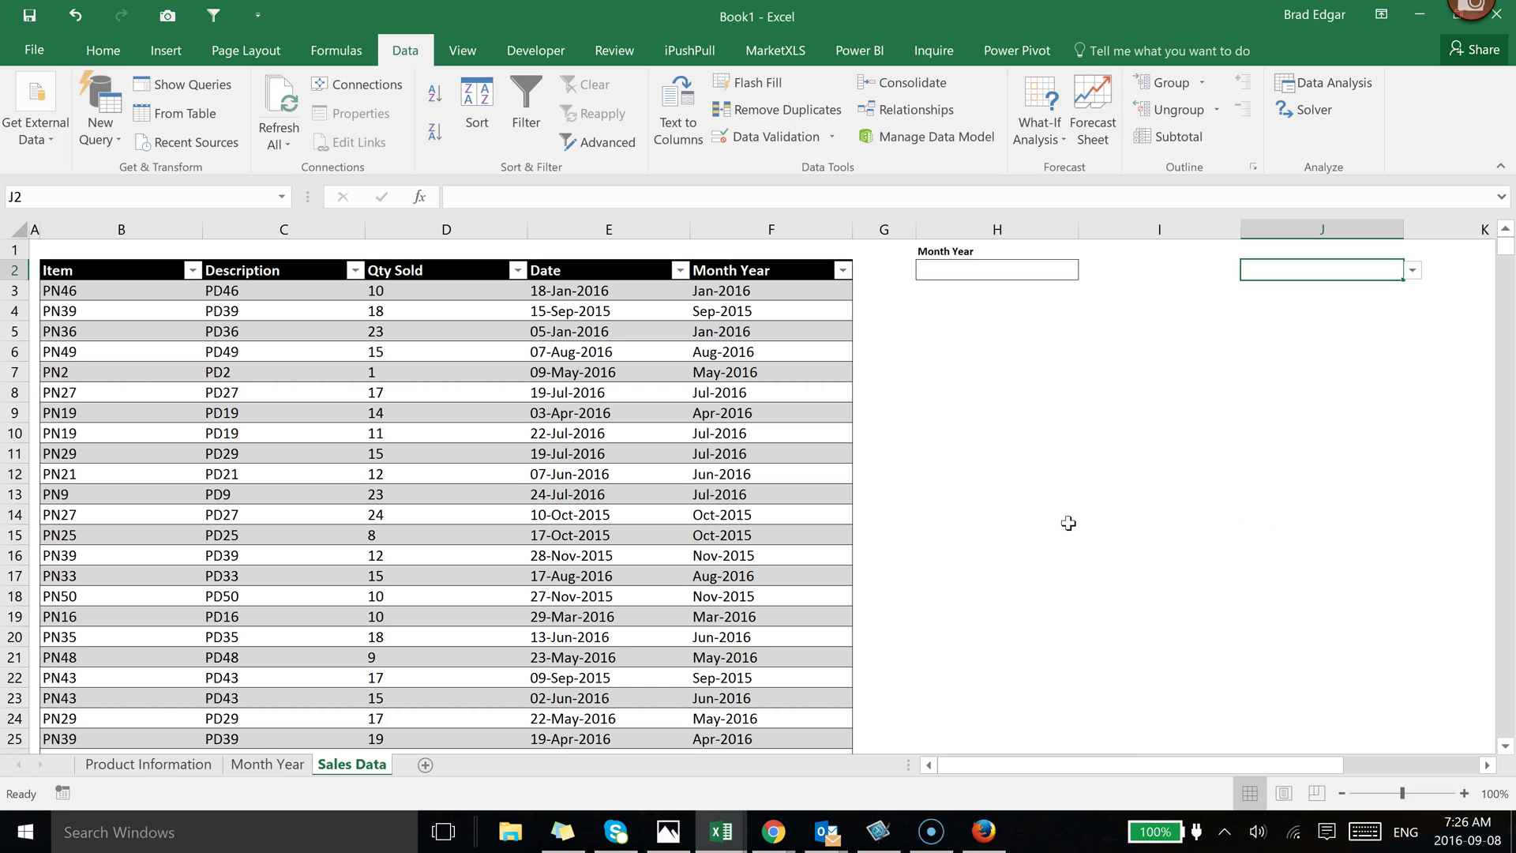
pyautogui.click(1411, 271)
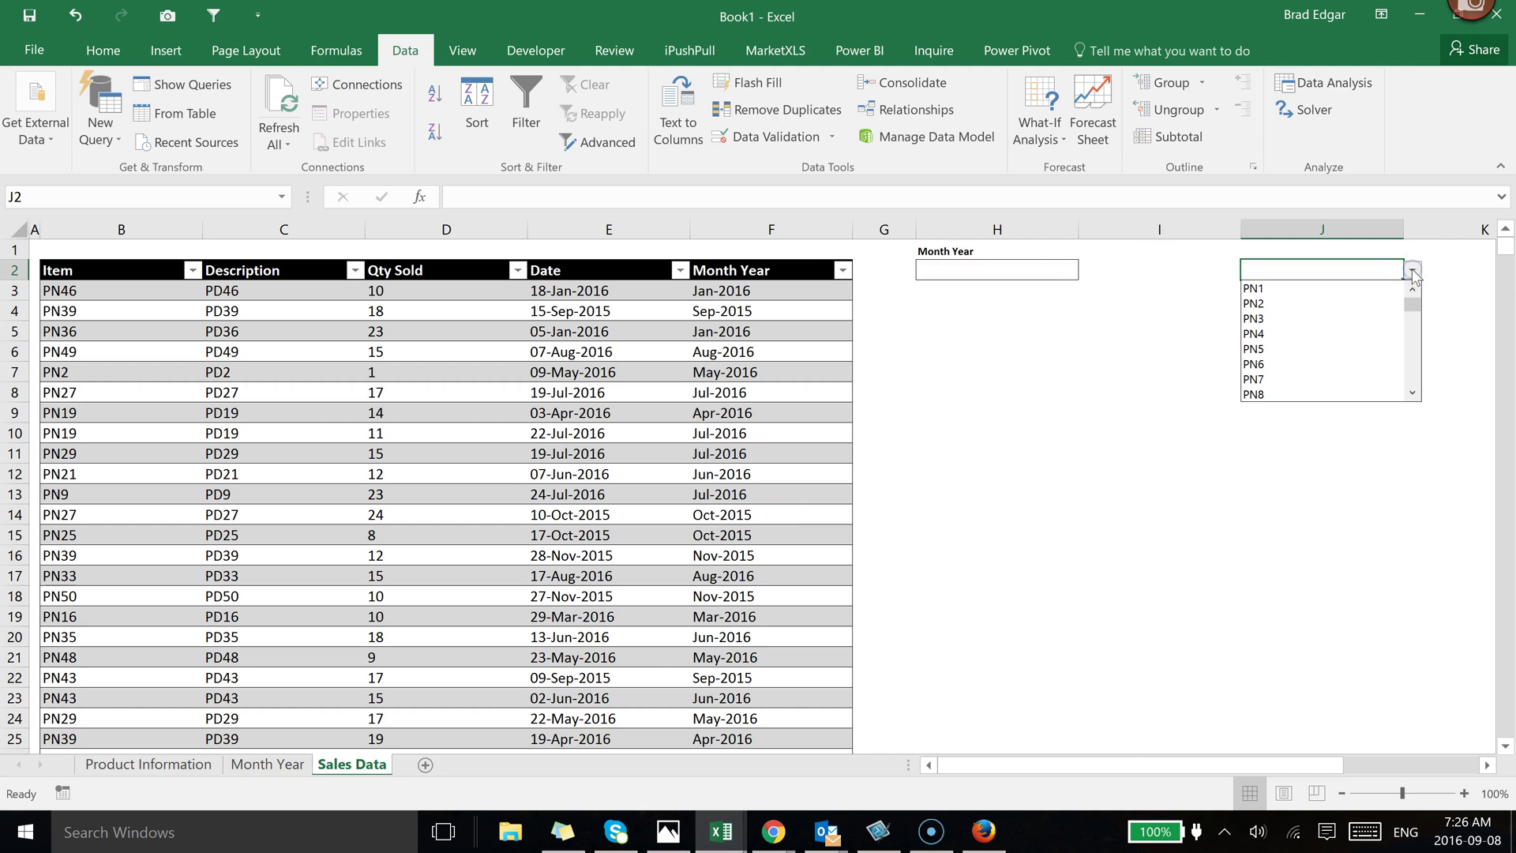
pyautogui.moveTo(1408, 305); pyautogui.dragTo(1417, 268)
# - Enter the label 'Item Number' in cell J1
pyautogui.press('Escape')
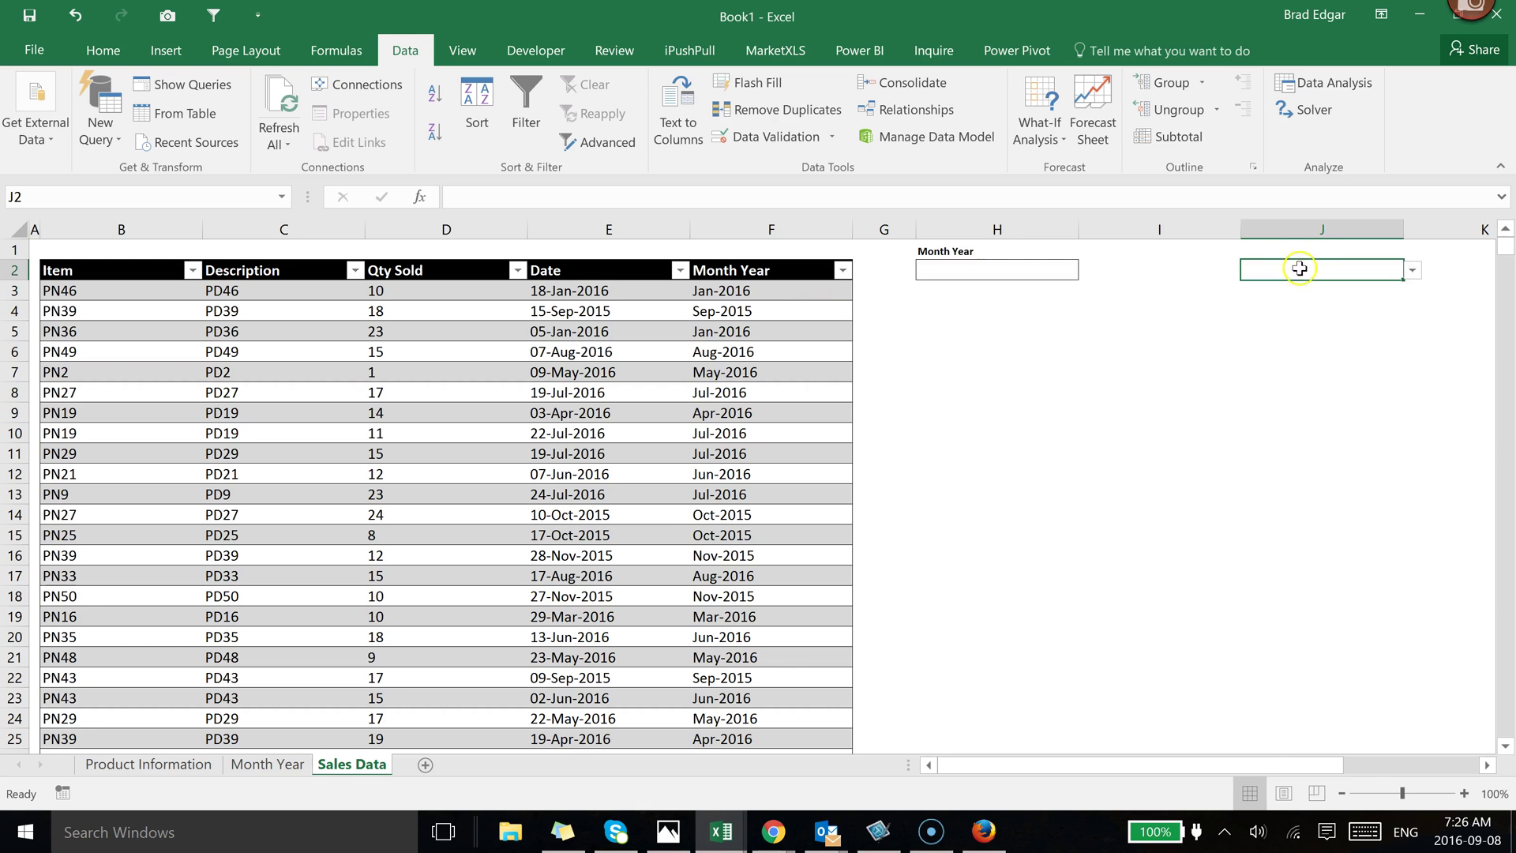
pyautogui.click(1301, 248)
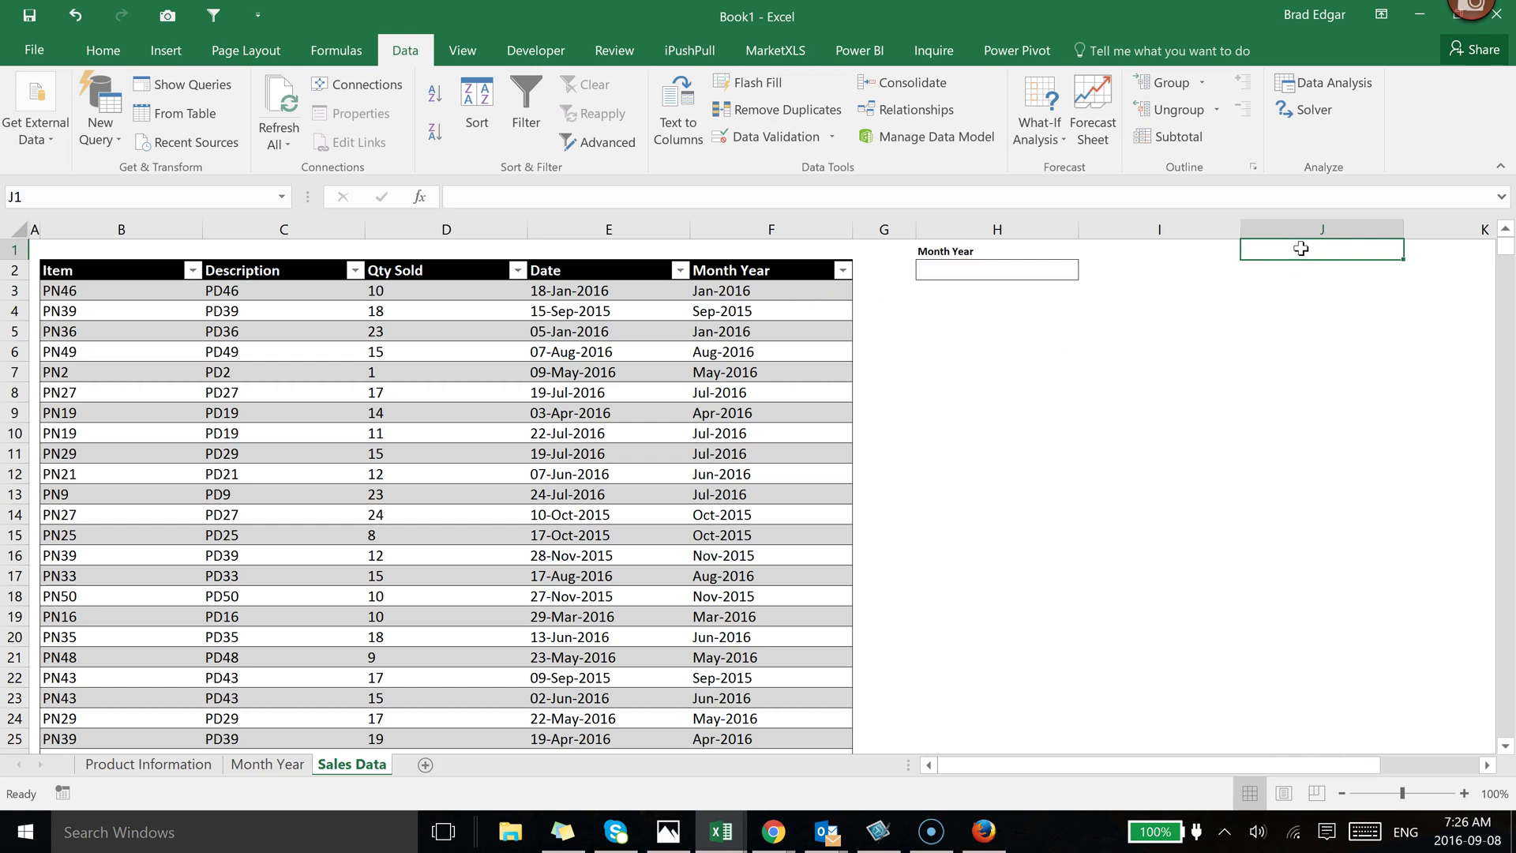
pyautogui.write('j')
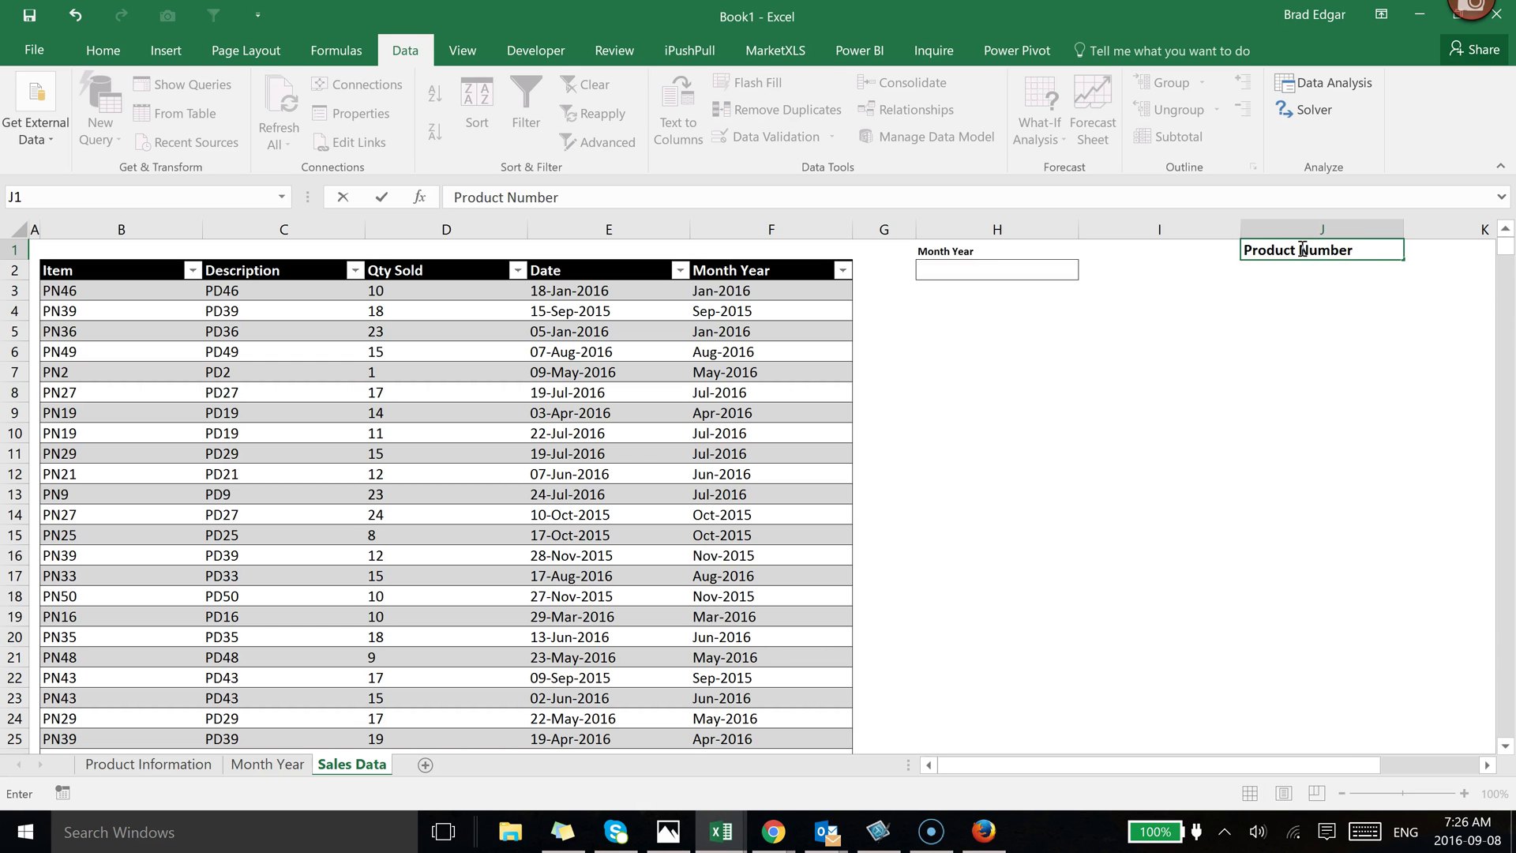
pyautogui.press('BackSpace')
pyautogui.press('BackSpace')
pyautogui.press('BackSpace')
pyautogui.press('BackSpace')
pyautogui.press('BackSpace')
pyautogui.press('BackSpace')
pyautogui.press('BackSpace')
pyautogui.press('BackSpace')
pyautogui.press('BackSpace')
pyautogui.press('BackSpace')
pyautogui.press('BackSpace')
pyautogui.press('BackSpace')
pyautogui.press('BackSpace')
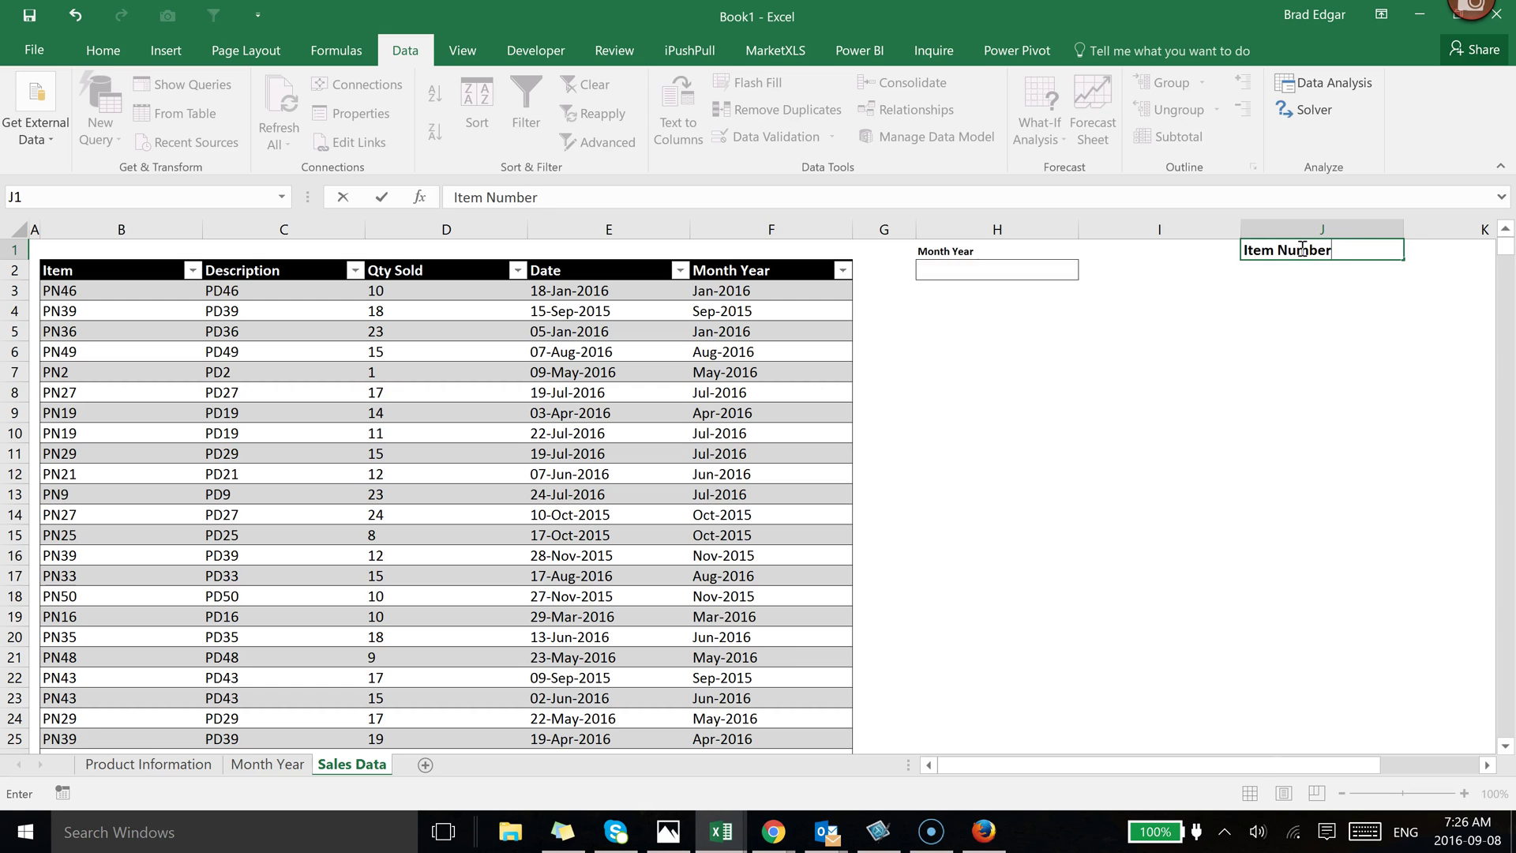
pyautogui.press('Return')
pyautogui.click(1273, 370)
pyautogui.click(1263, 248)
# - Set the Item Number label's font size to 8
pyautogui.click(471, 93)
pyautogui.click(103, 51)
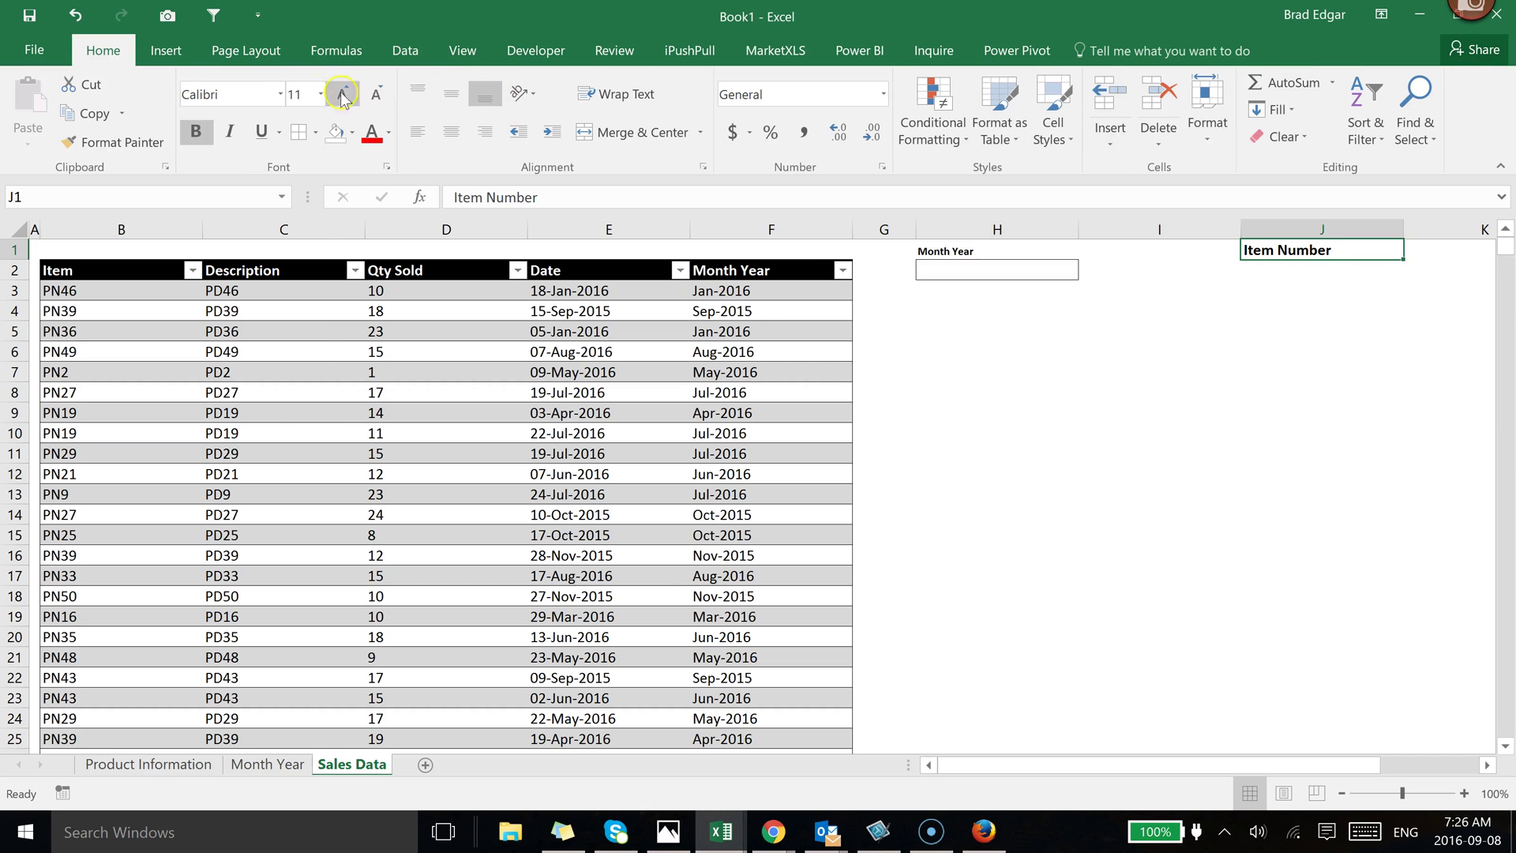
pyautogui.click(318, 94)
pyautogui.click(310, 123)
pyautogui.press('Down')
pyautogui.press('Down')
# - Narrow column I to bring the two dropdown boxes closer together
pyautogui.click(1300, 273)
pyautogui.click(1258, 399)
pyautogui.moveTo(1241, 225); pyautogui.dragTo(1099, 240)
# - Pick Aug-2016 from the Month Year dropdown in H2
pyautogui.click(1198, 494)
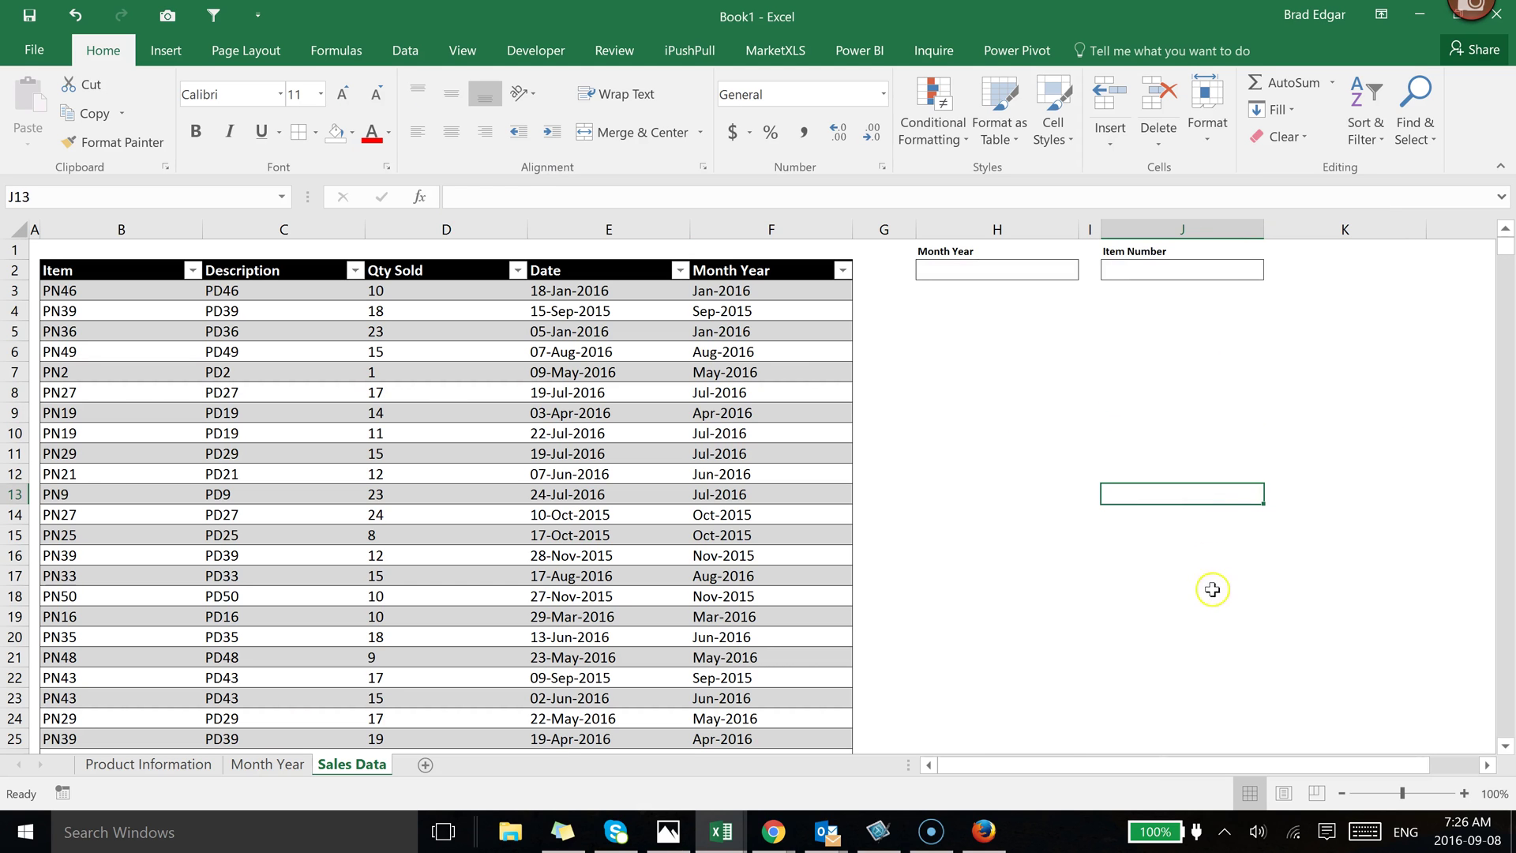
pyautogui.click(1069, 348)
pyautogui.click(1050, 325)
pyautogui.click(1000, 272)
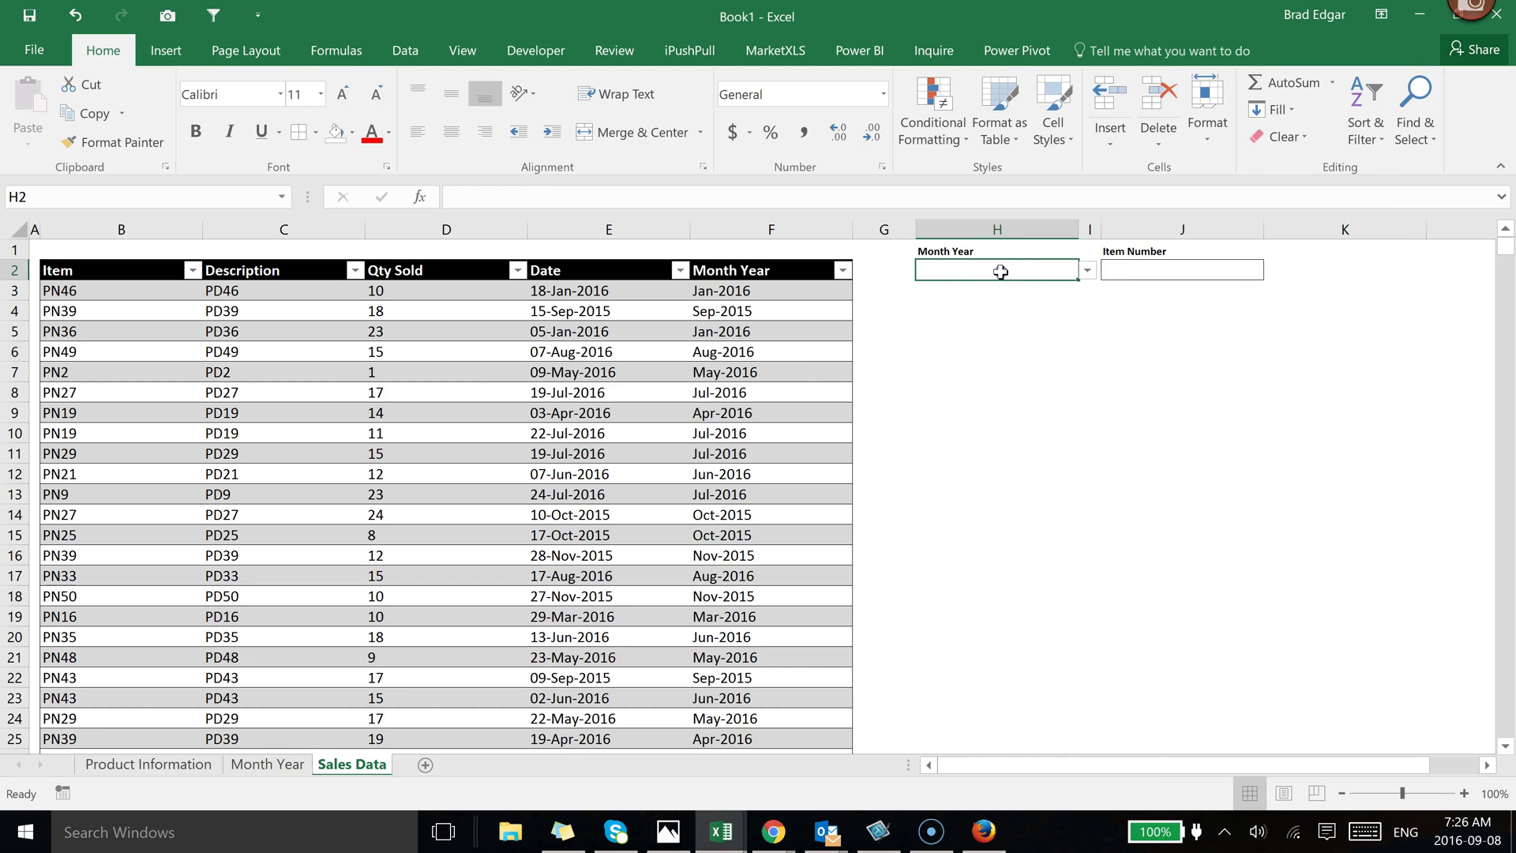
pyautogui.click(1087, 270)
pyautogui.press('Escape')
pyautogui.click(1062, 332)
pyautogui.click(1026, 267)
pyautogui.click(1087, 270)
pyautogui.click(1010, 308)
# - Pick PN3 from the Item Number dropdown in J2 and centre both H2 and J2
pyautogui.click(1200, 274)
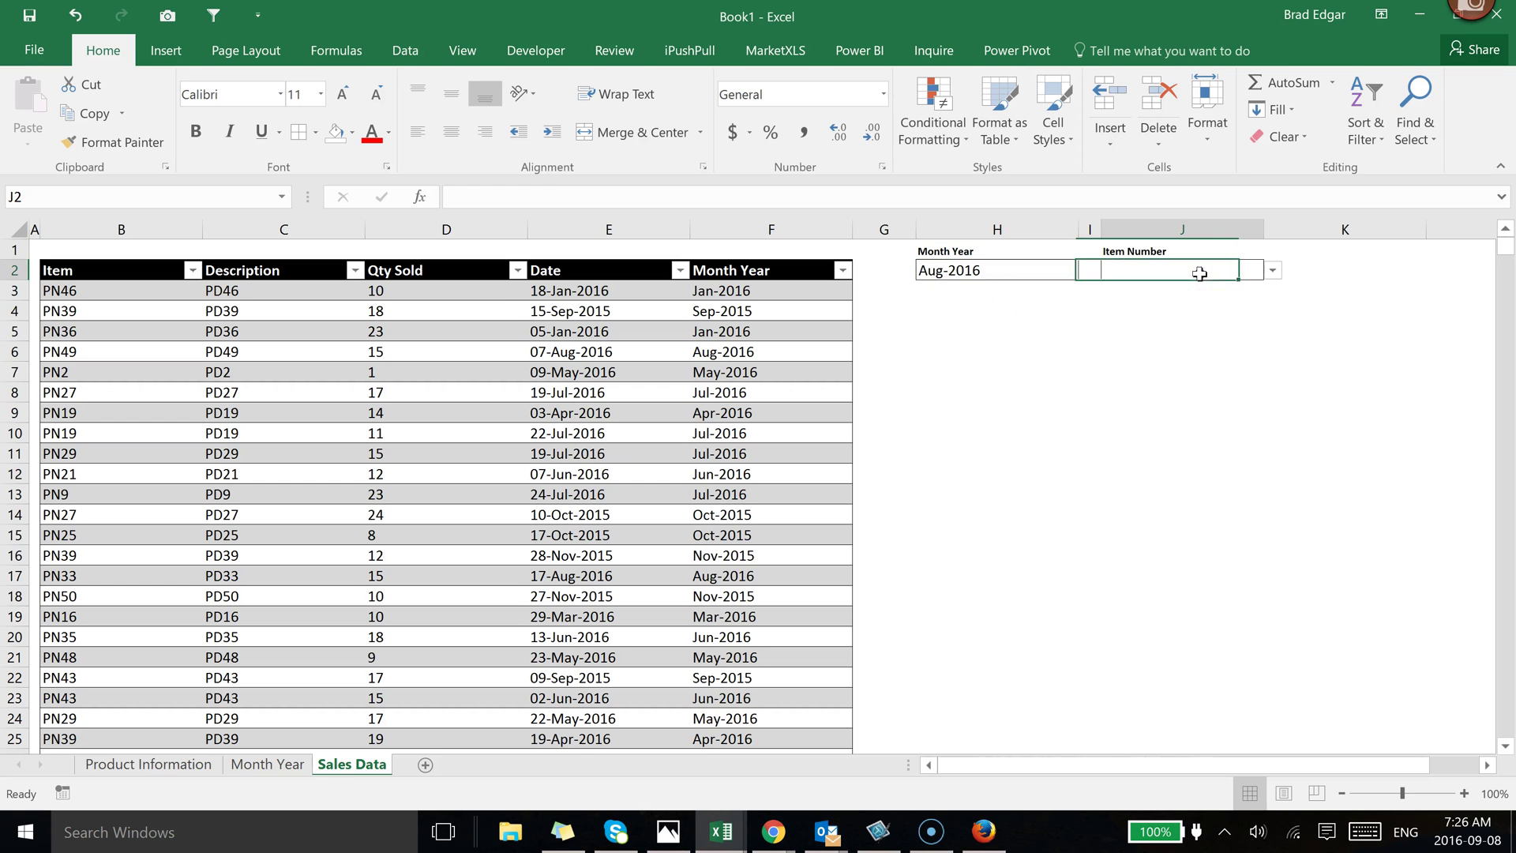
pyautogui.click(1272, 270)
pyautogui.click(1137, 318)
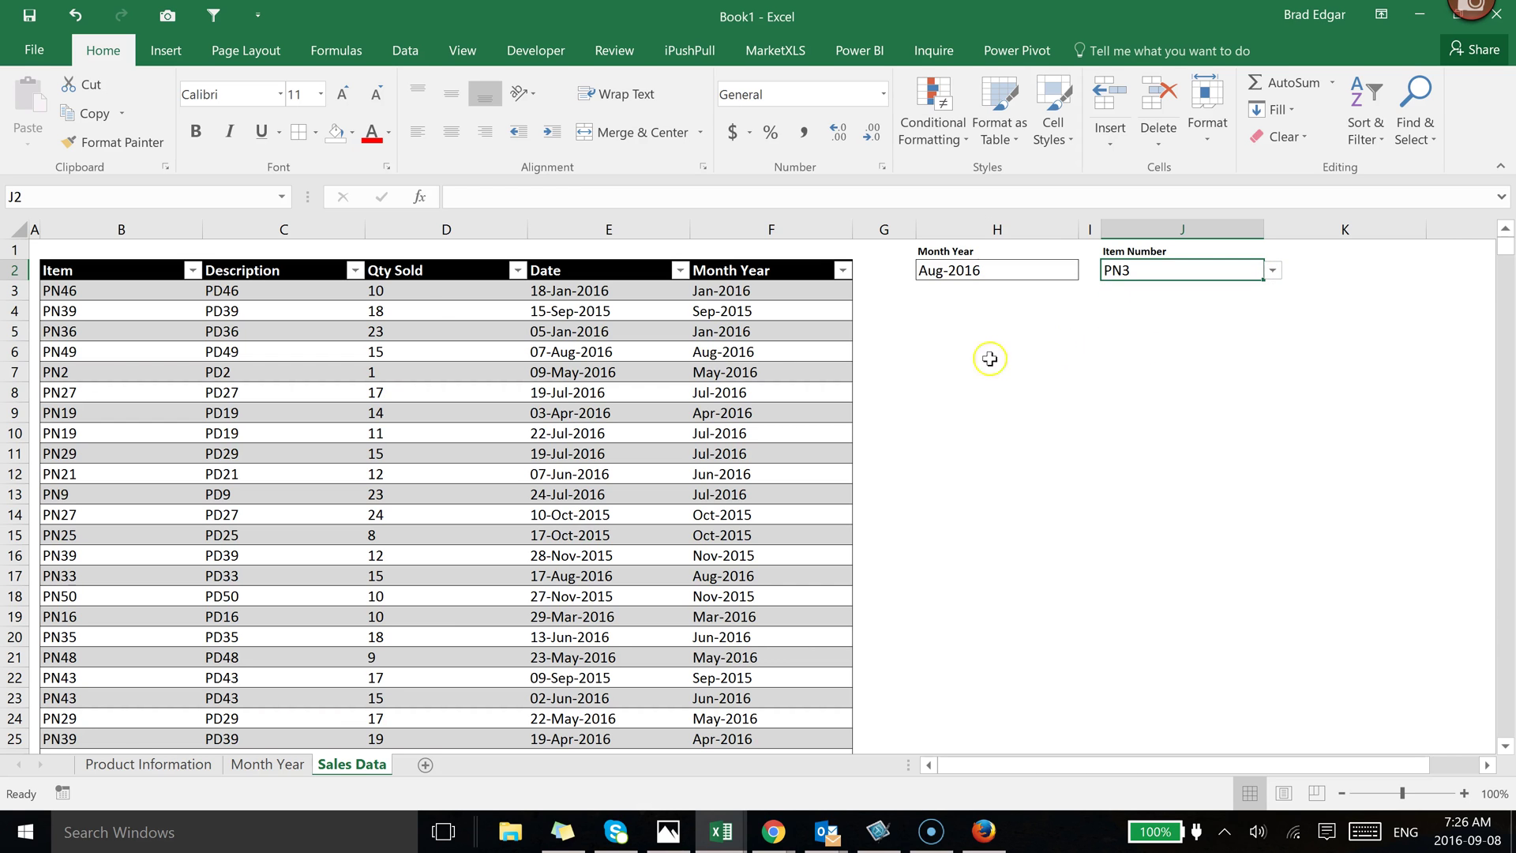
pyautogui.click(990, 359)
pyautogui.click(987, 439)
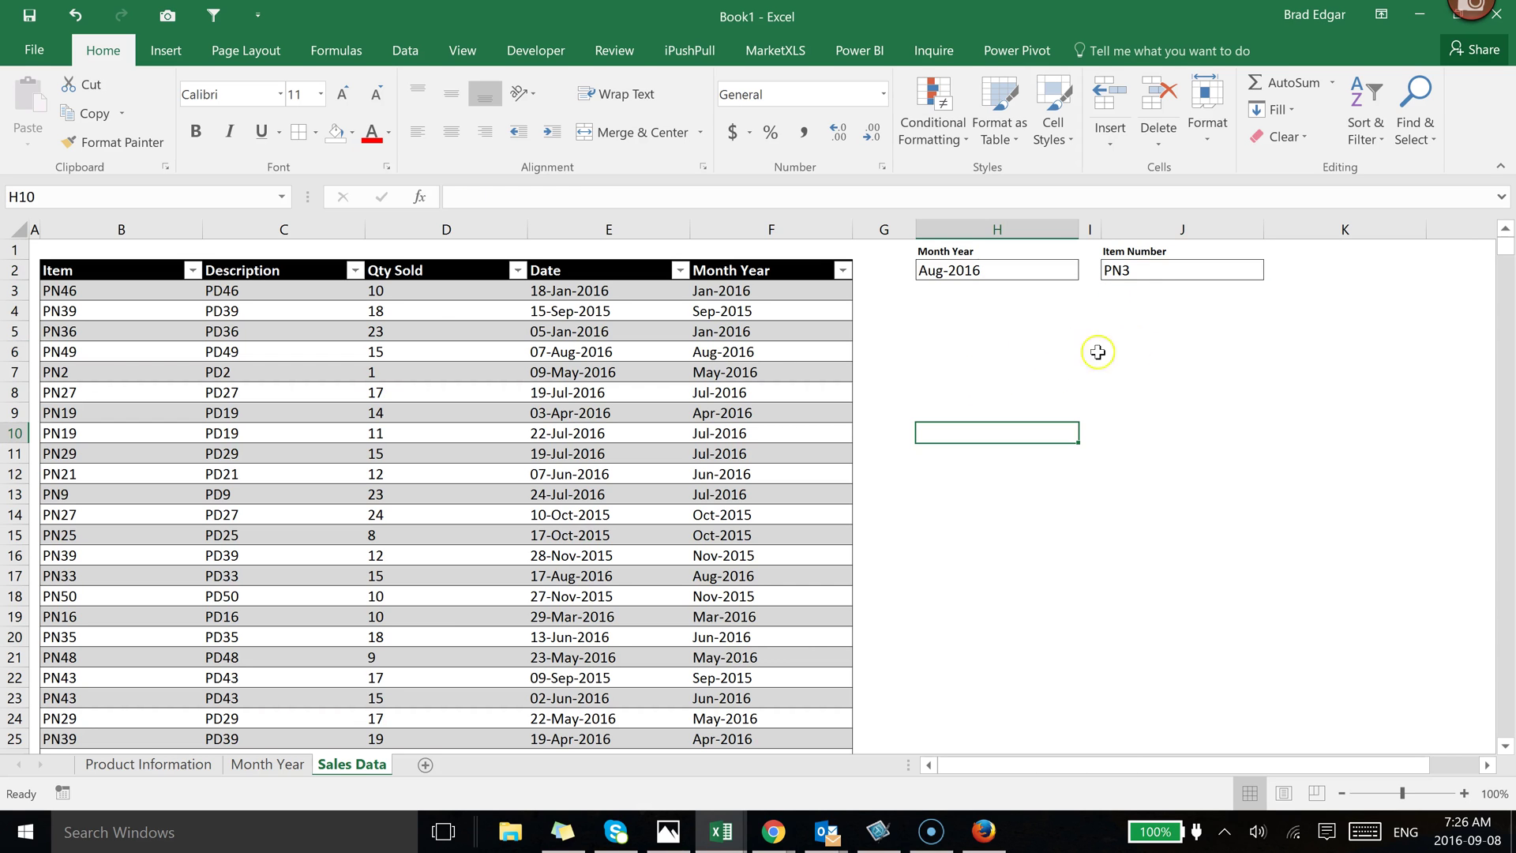
pyautogui.click(1157, 276)
pyautogui.keyDown('ctrl'); pyautogui.click(1005, 272); pyautogui.keyUp('ctrl')
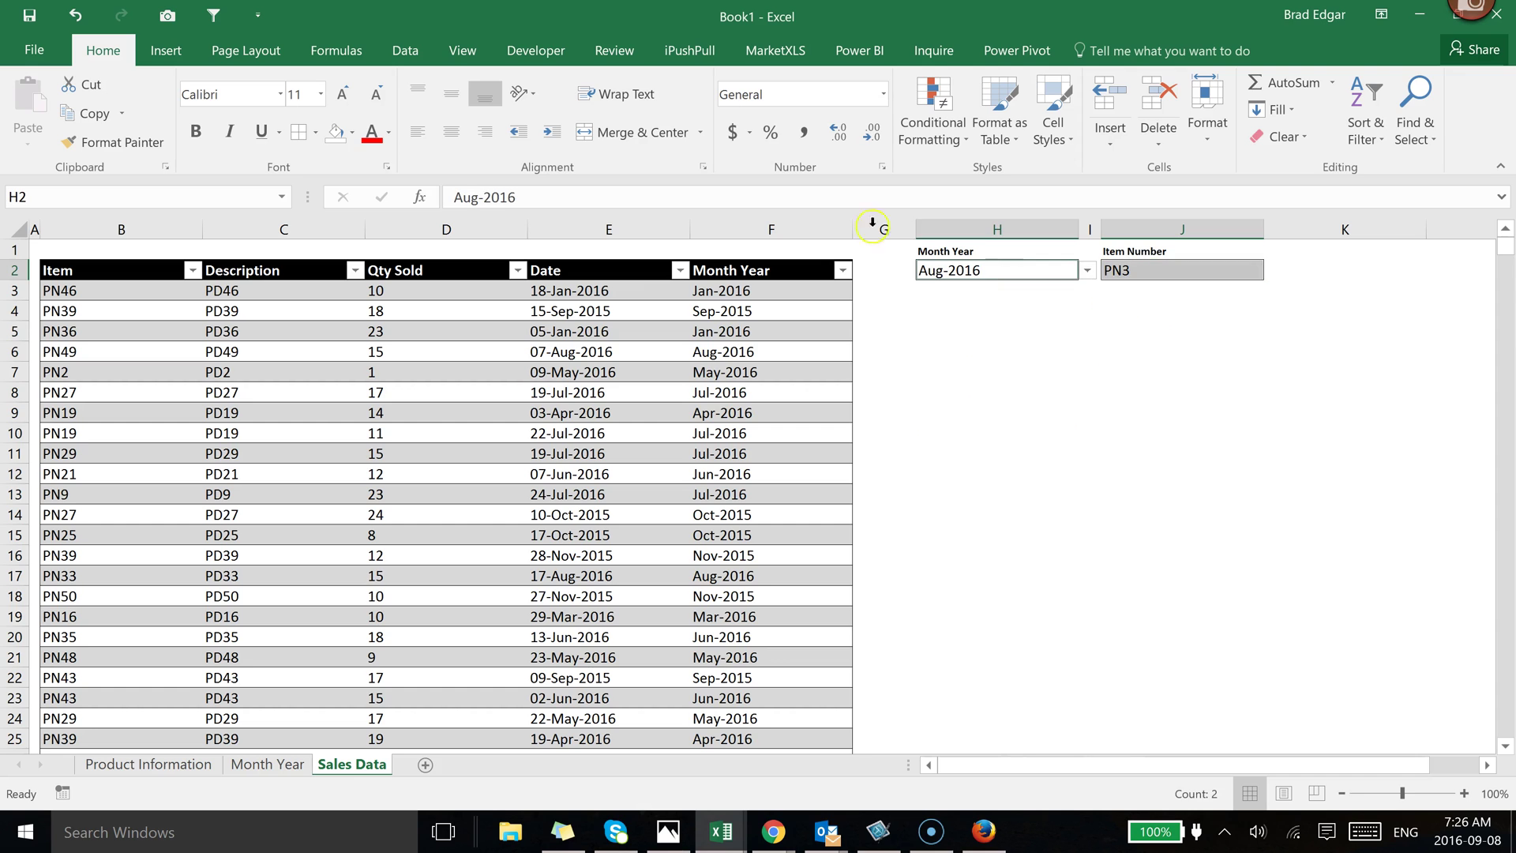
pyautogui.click(451, 131)
pyautogui.click(1089, 449)
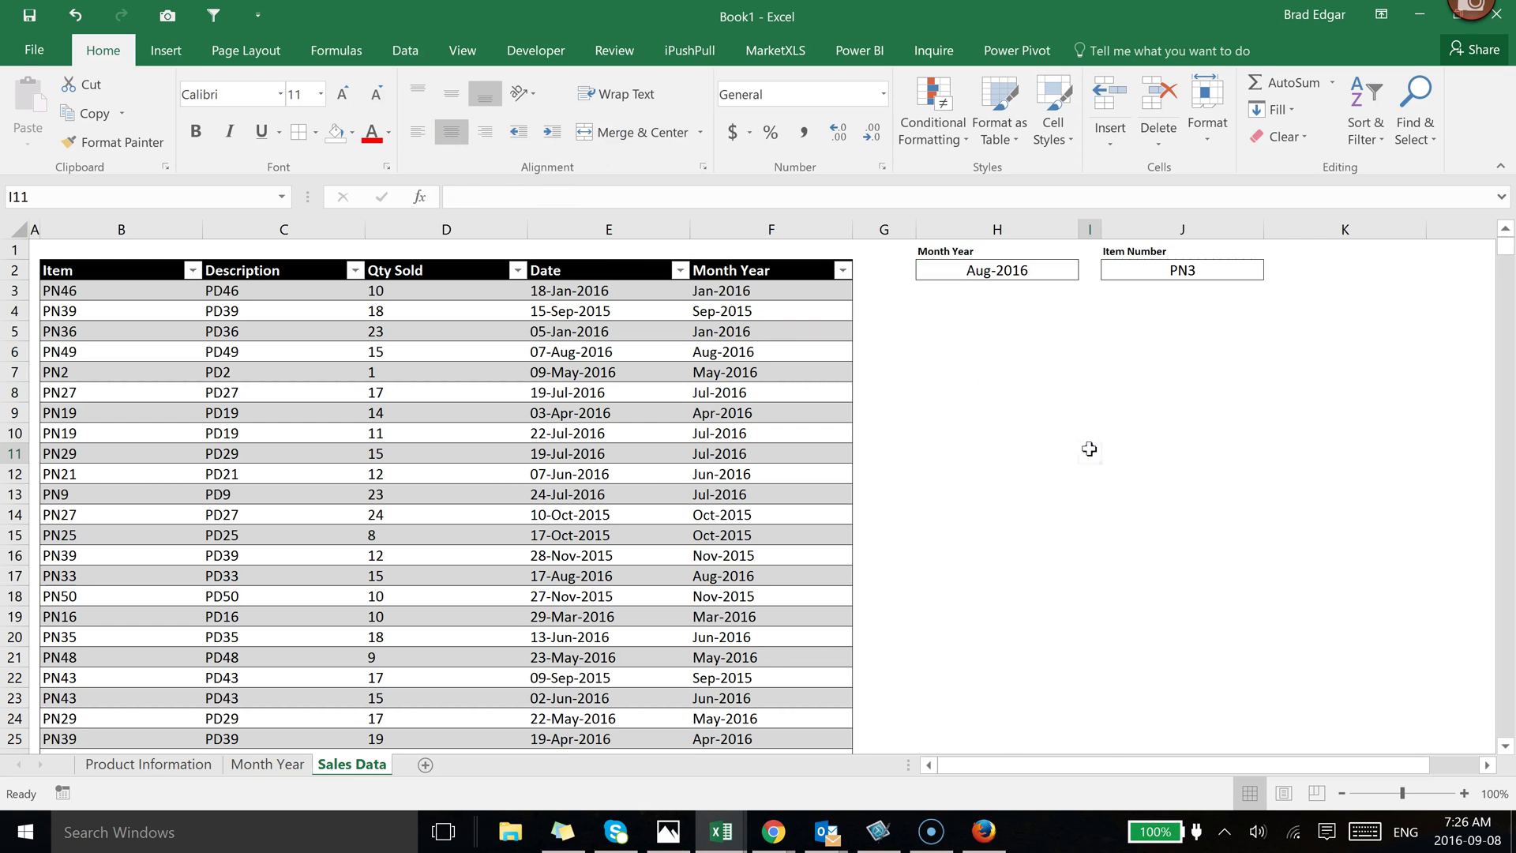
# - Point out the chosen Aug-2016 and PN3 input values
pyautogui.click(1034, 410)
pyautogui.click(1004, 307)
pyautogui.click(1007, 355)
pyautogui.click(1005, 316)
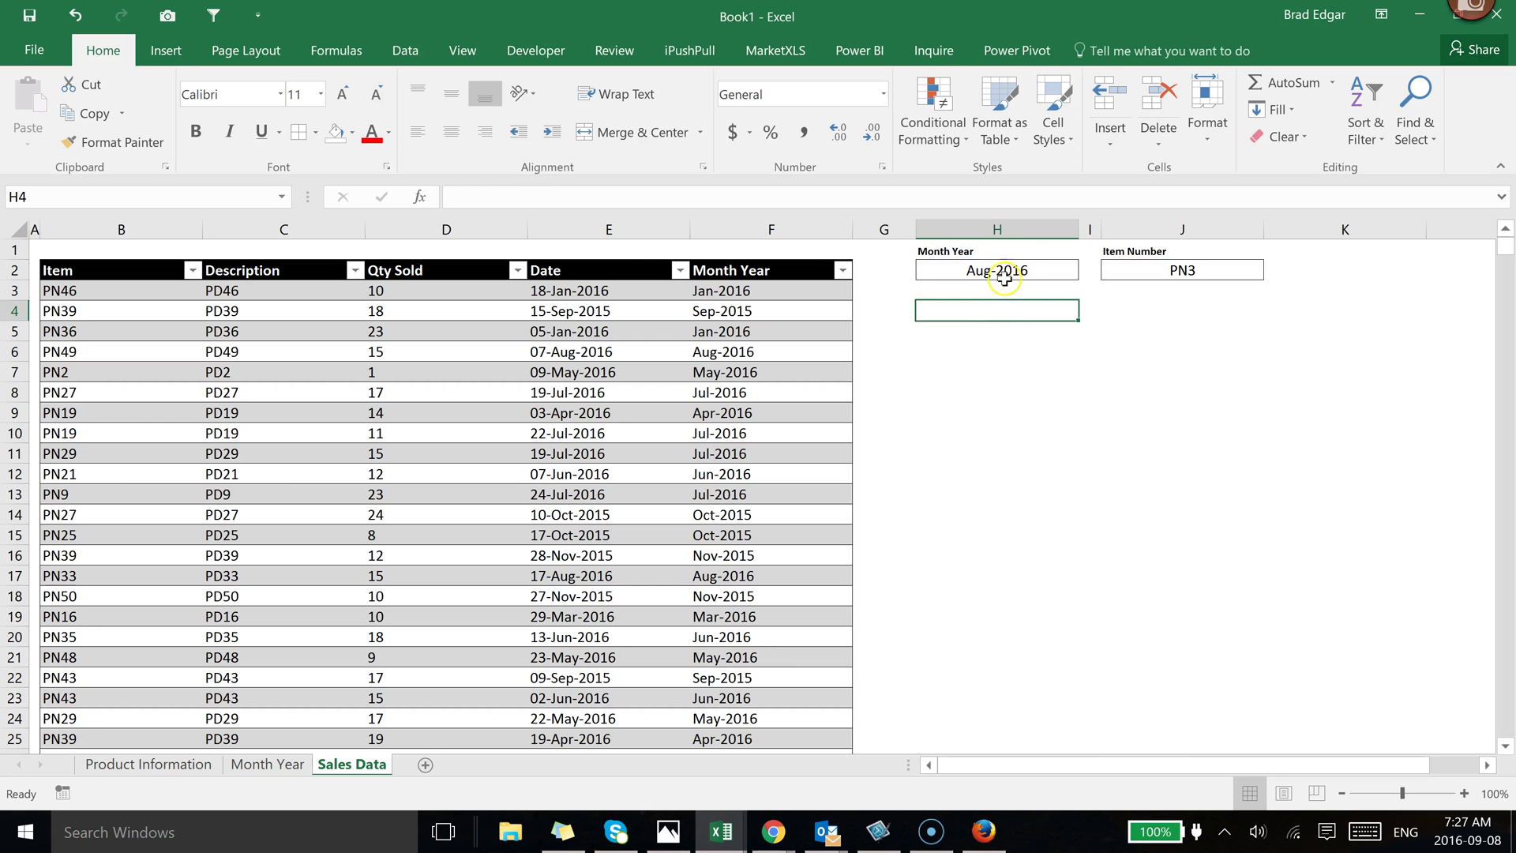
pyautogui.click(1005, 270)
pyautogui.click(1011, 310)
pyautogui.click(1005, 271)
pyautogui.click(1174, 276)
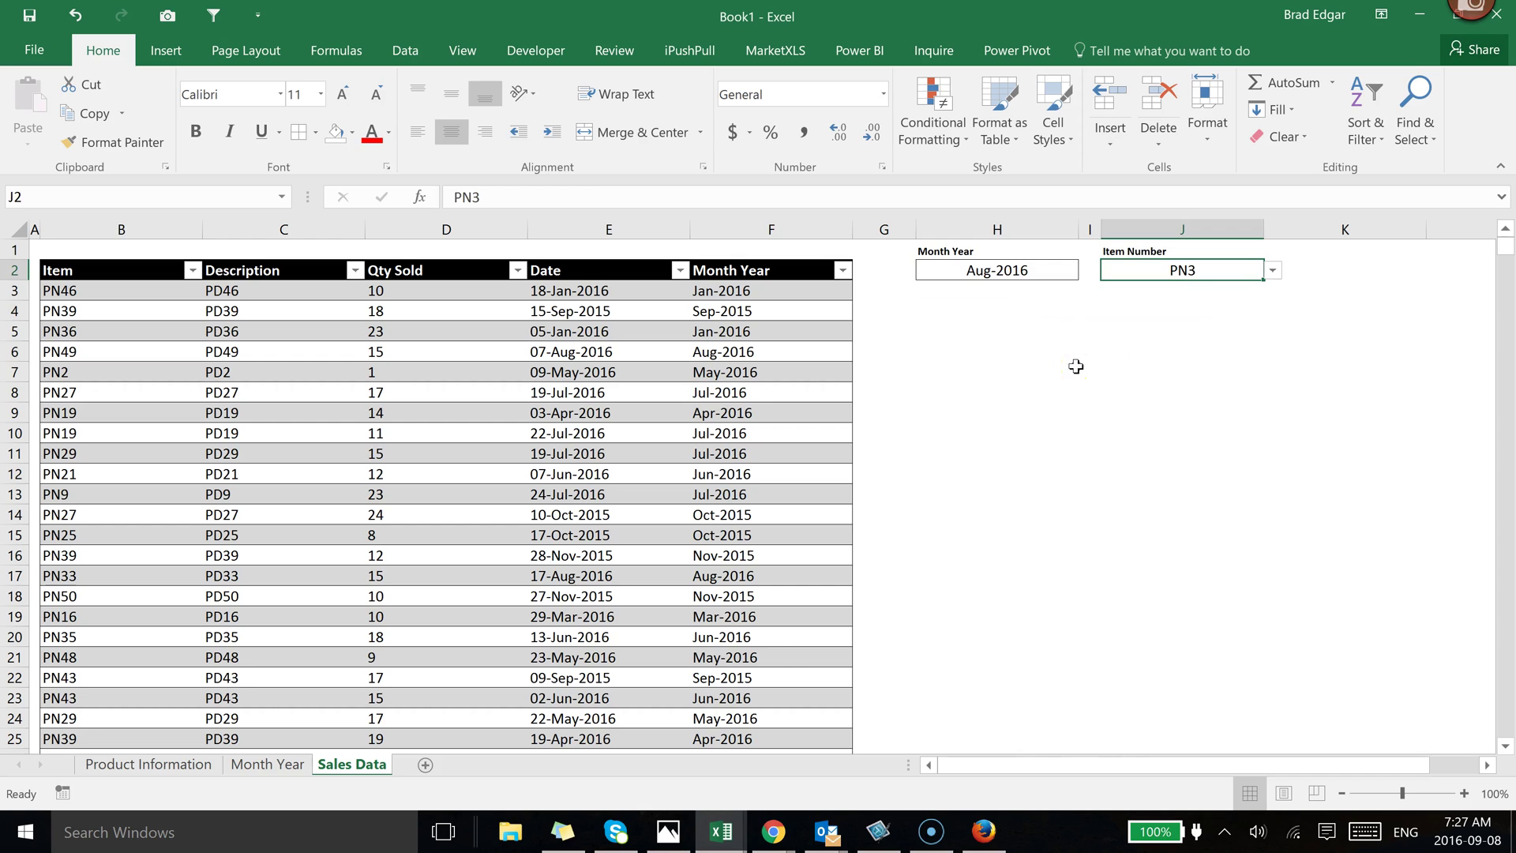
pyautogui.click(1016, 367)
# - Select H4 as the total cell, referencing the H2 and J2 inputs
pyautogui.click(1000, 315)
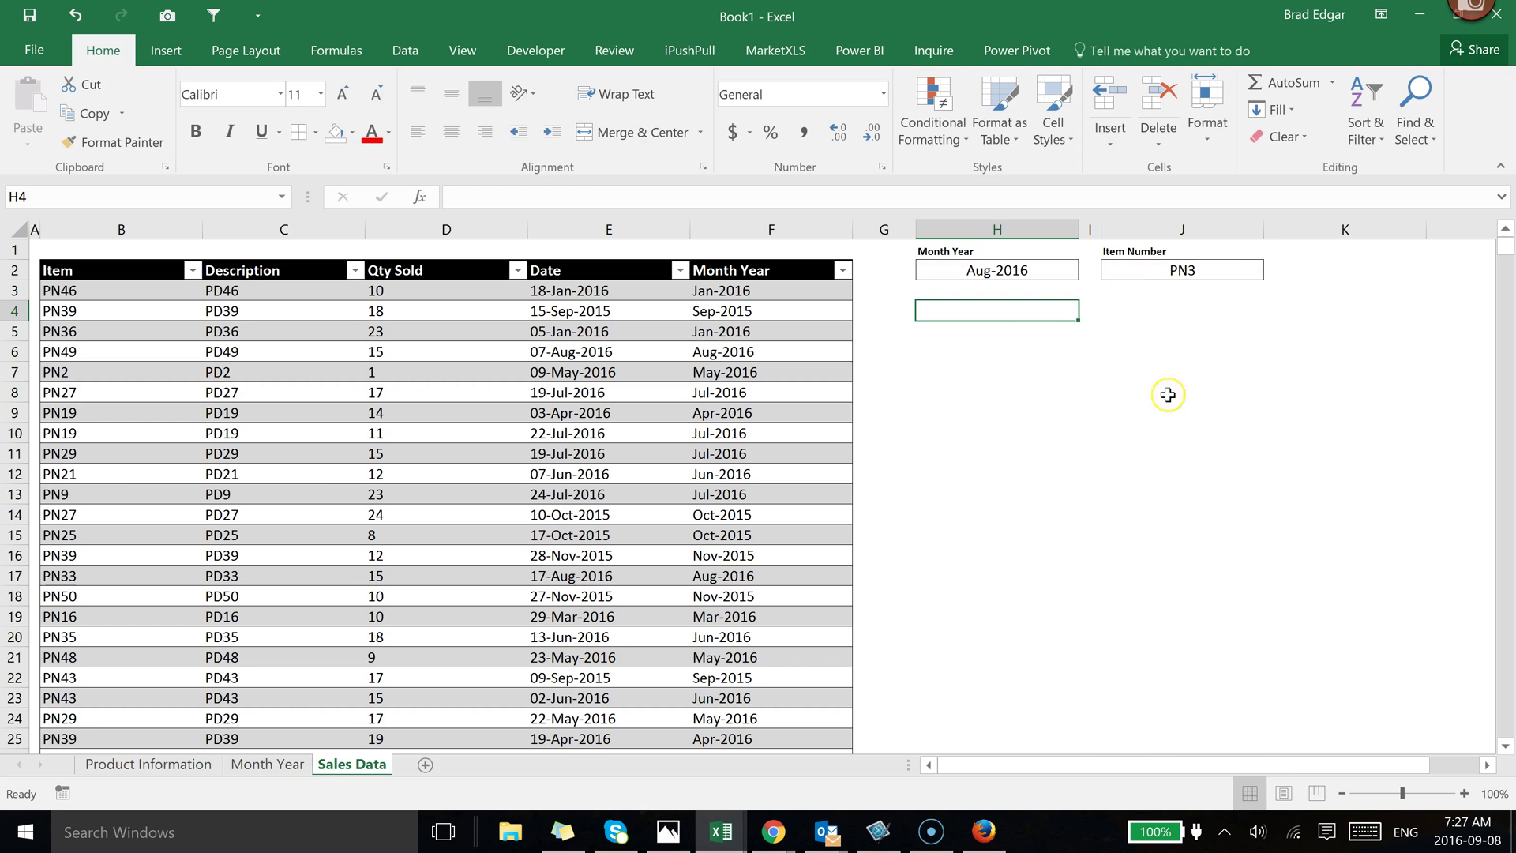
pyautogui.click(994, 341)
pyautogui.click(1000, 309)
pyautogui.click(988, 270)
pyautogui.click(1190, 270)
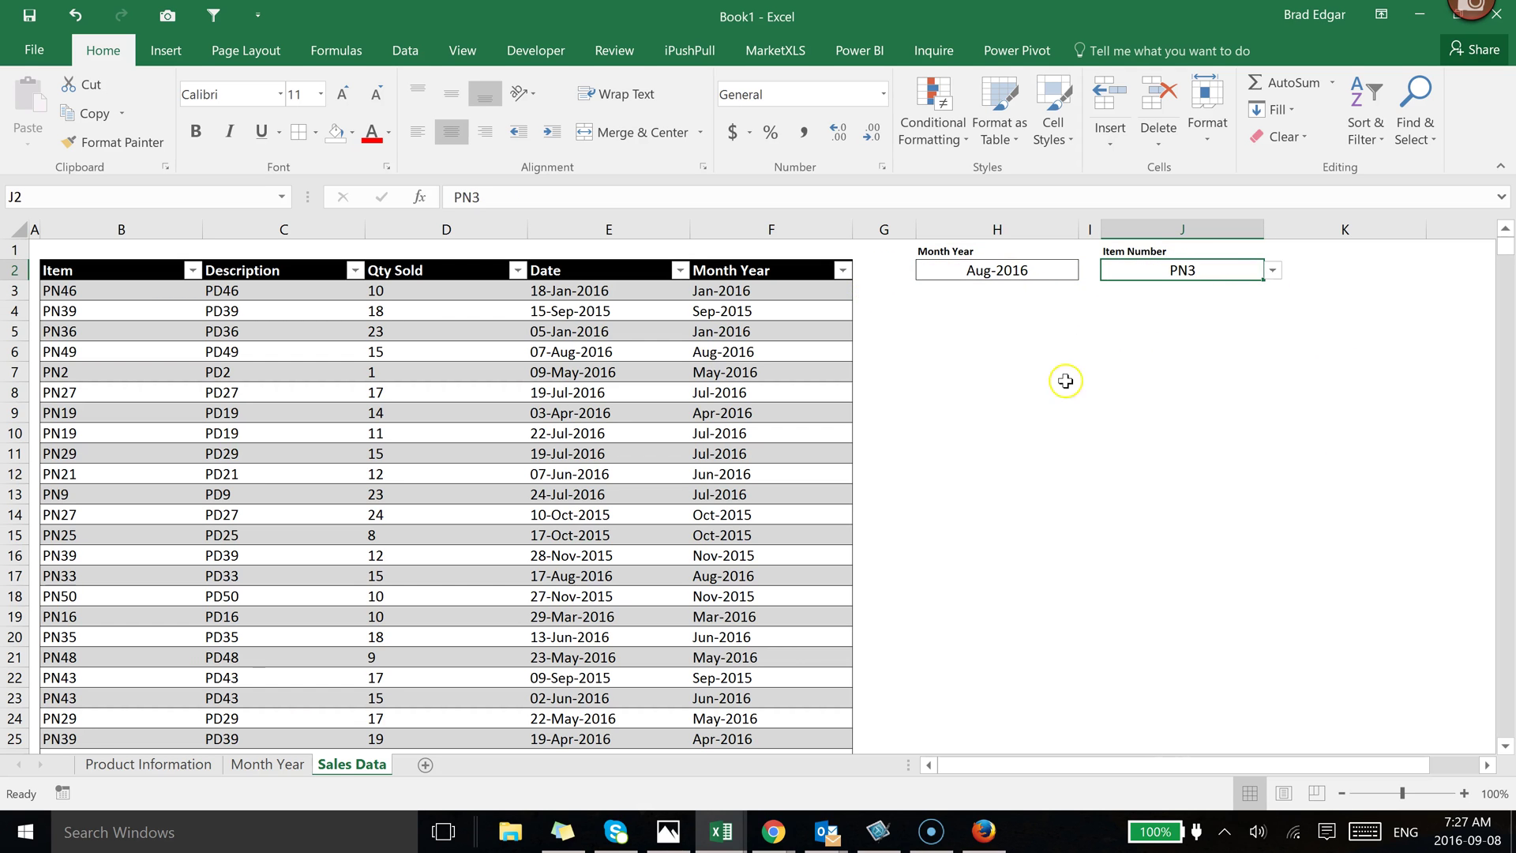
pyautogui.click(1027, 276)
pyautogui.click(1127, 271)
pyautogui.click(970, 330)
pyautogui.click(979, 313)
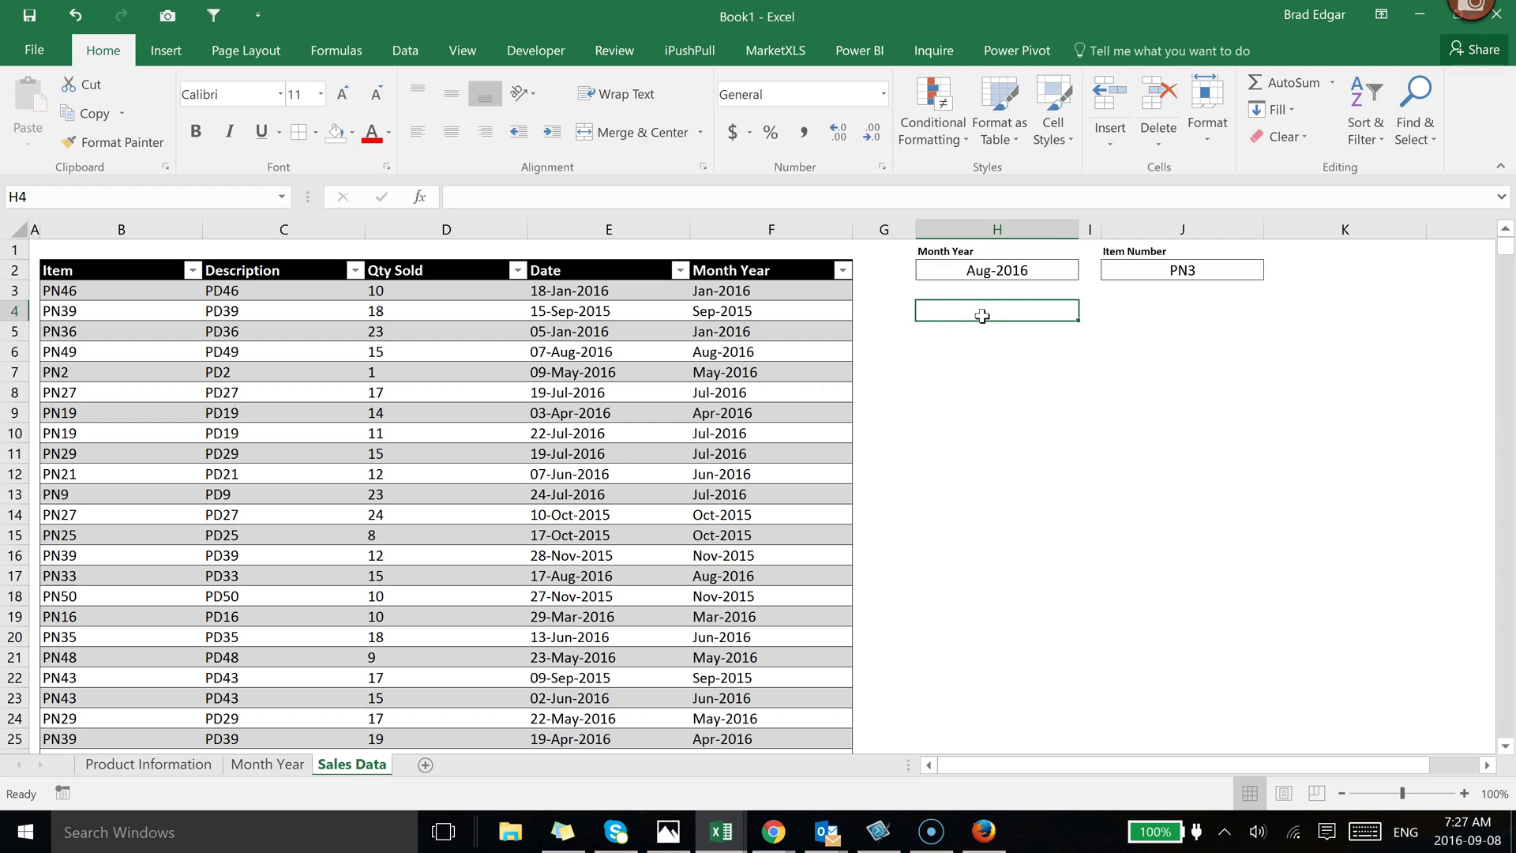
# - Type =sumifs(sales[ in H4 and insert Qty Sold as the sum range
pyautogui.write('=')
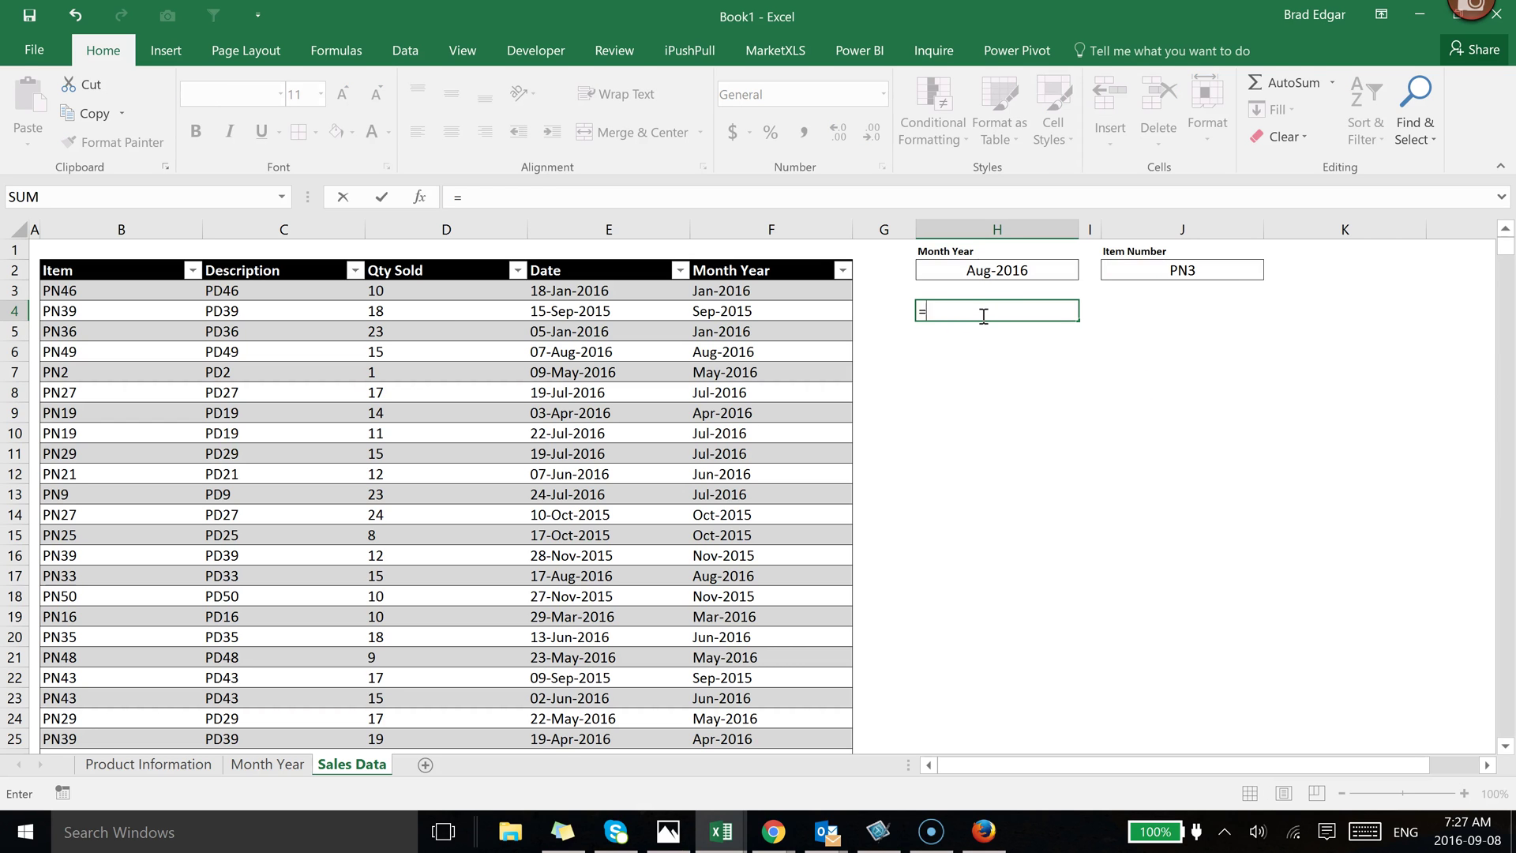
pyautogui.write('sumifs(')
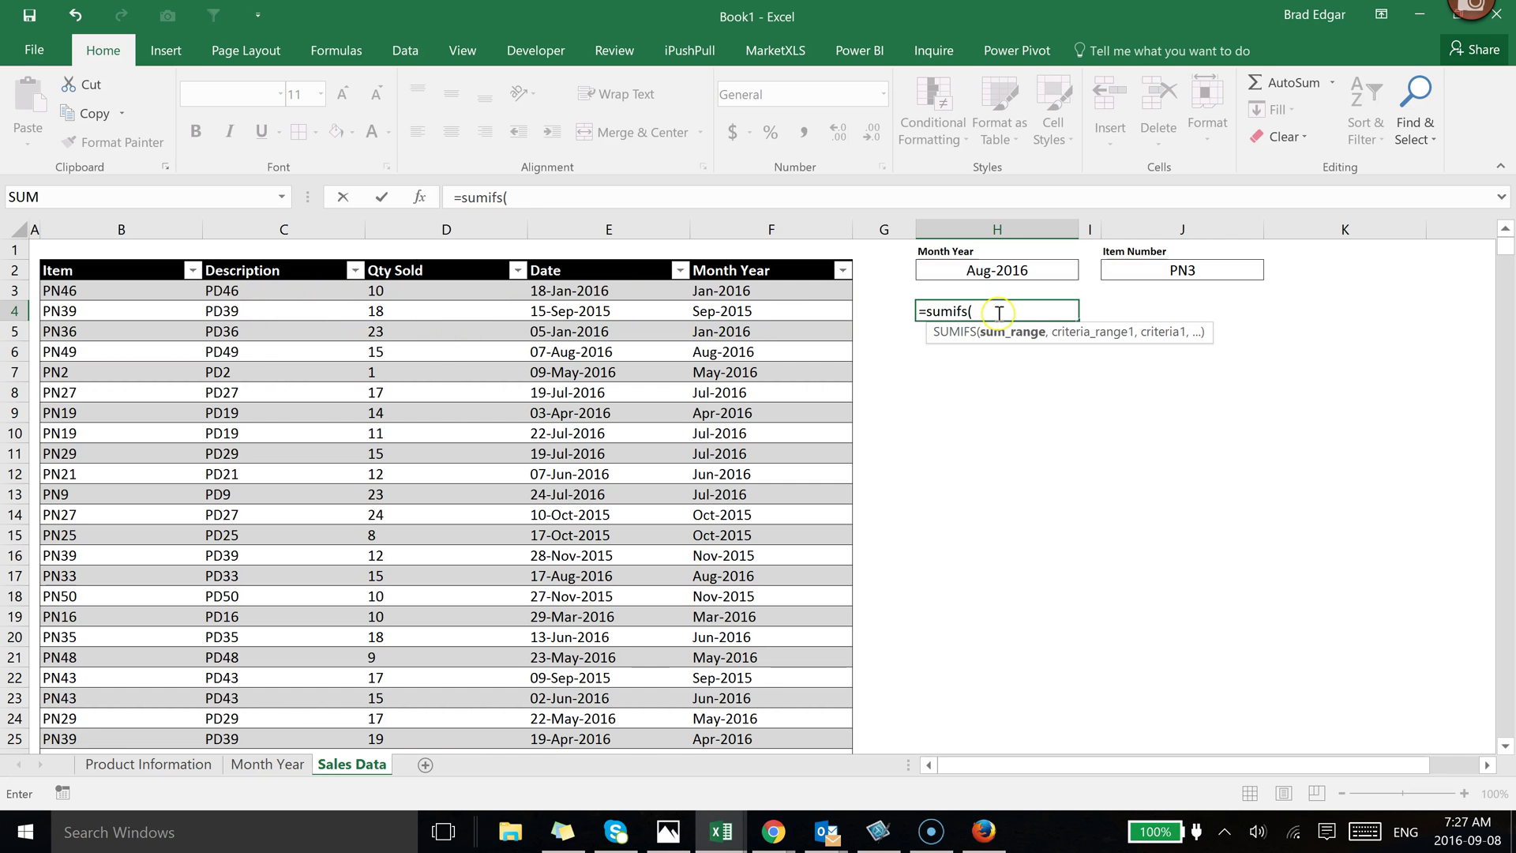
pyautogui.write('sales')
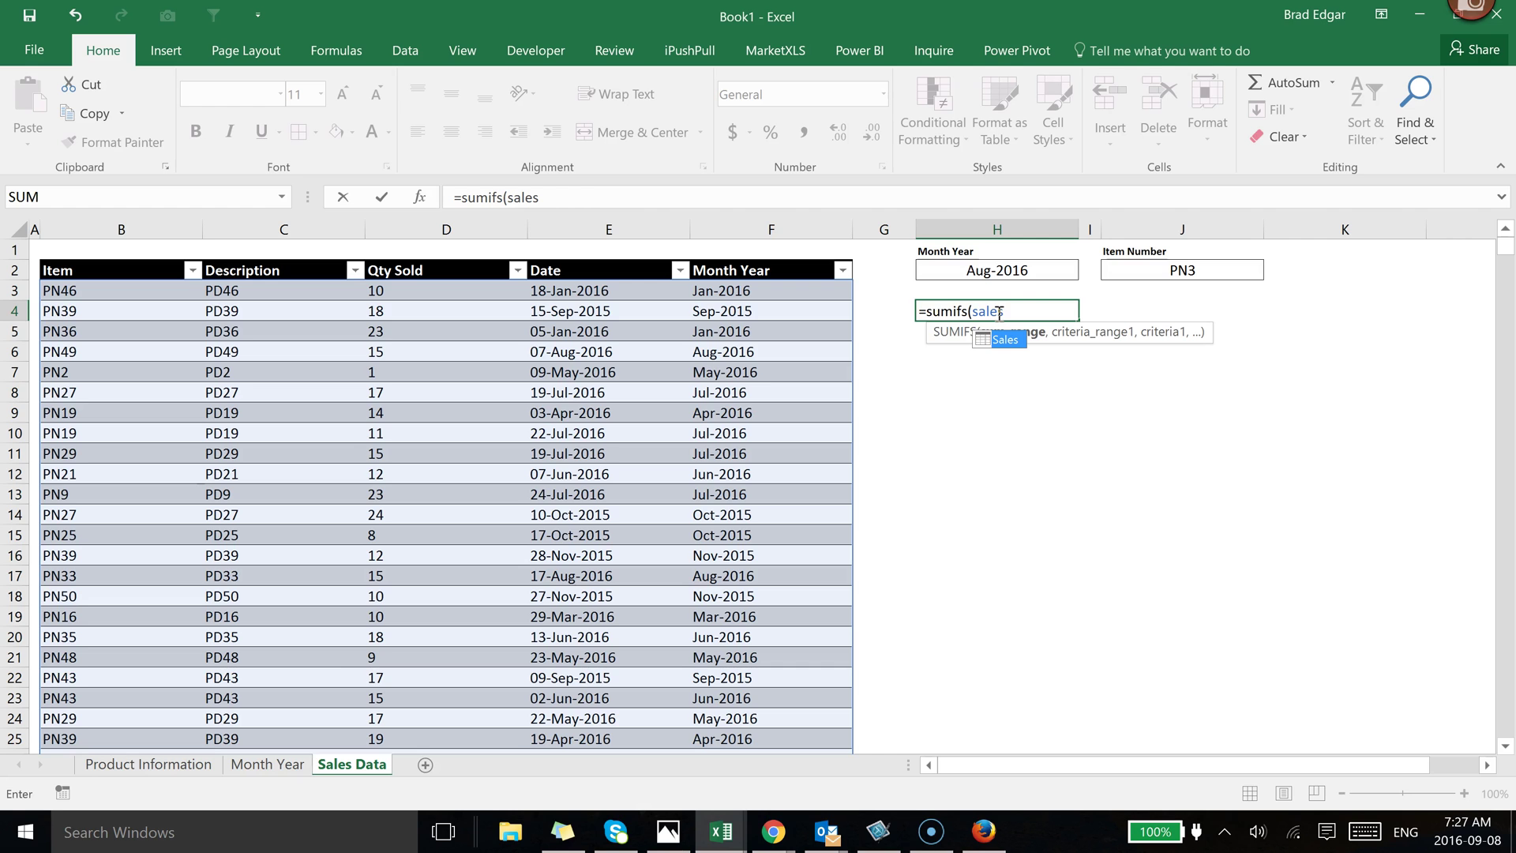
pyautogui.click(1007, 342)
pyautogui.write('[')
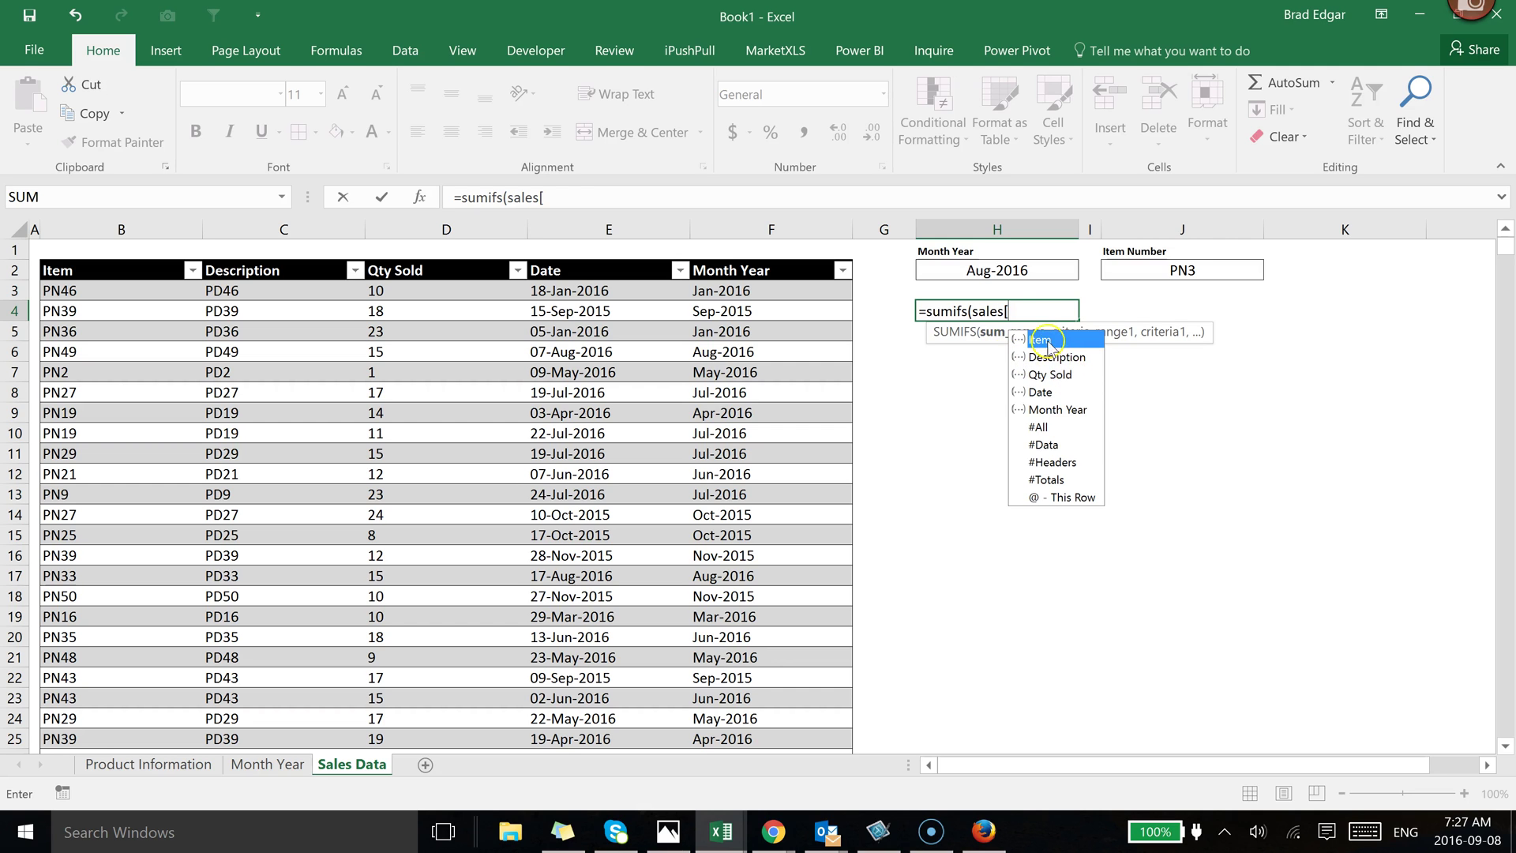
pyautogui.click(1044, 377)
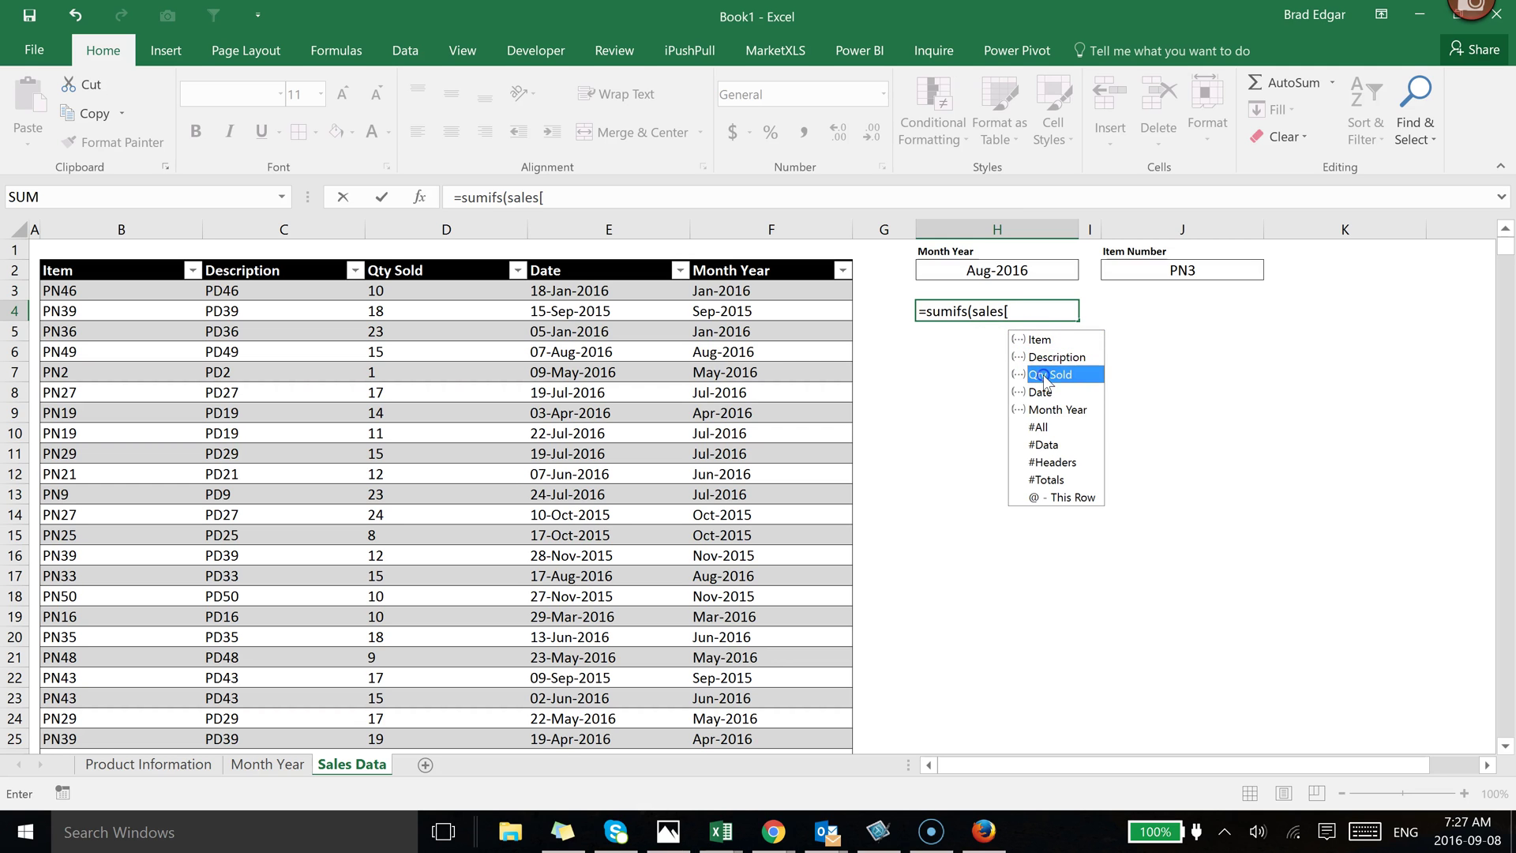
pyautogui.doubleClick(1044, 377)
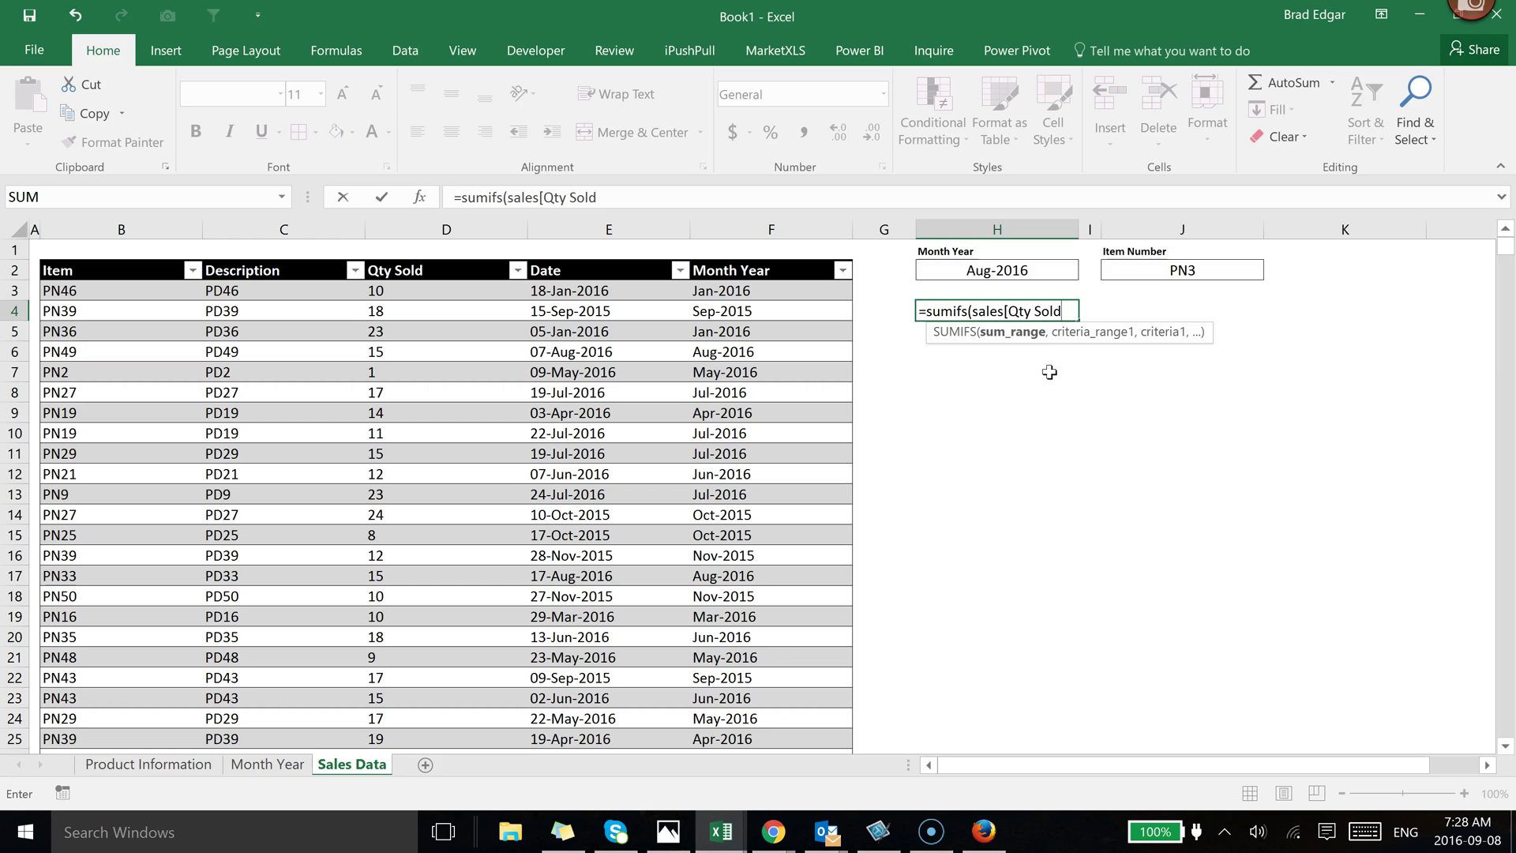
pyautogui.write(']')
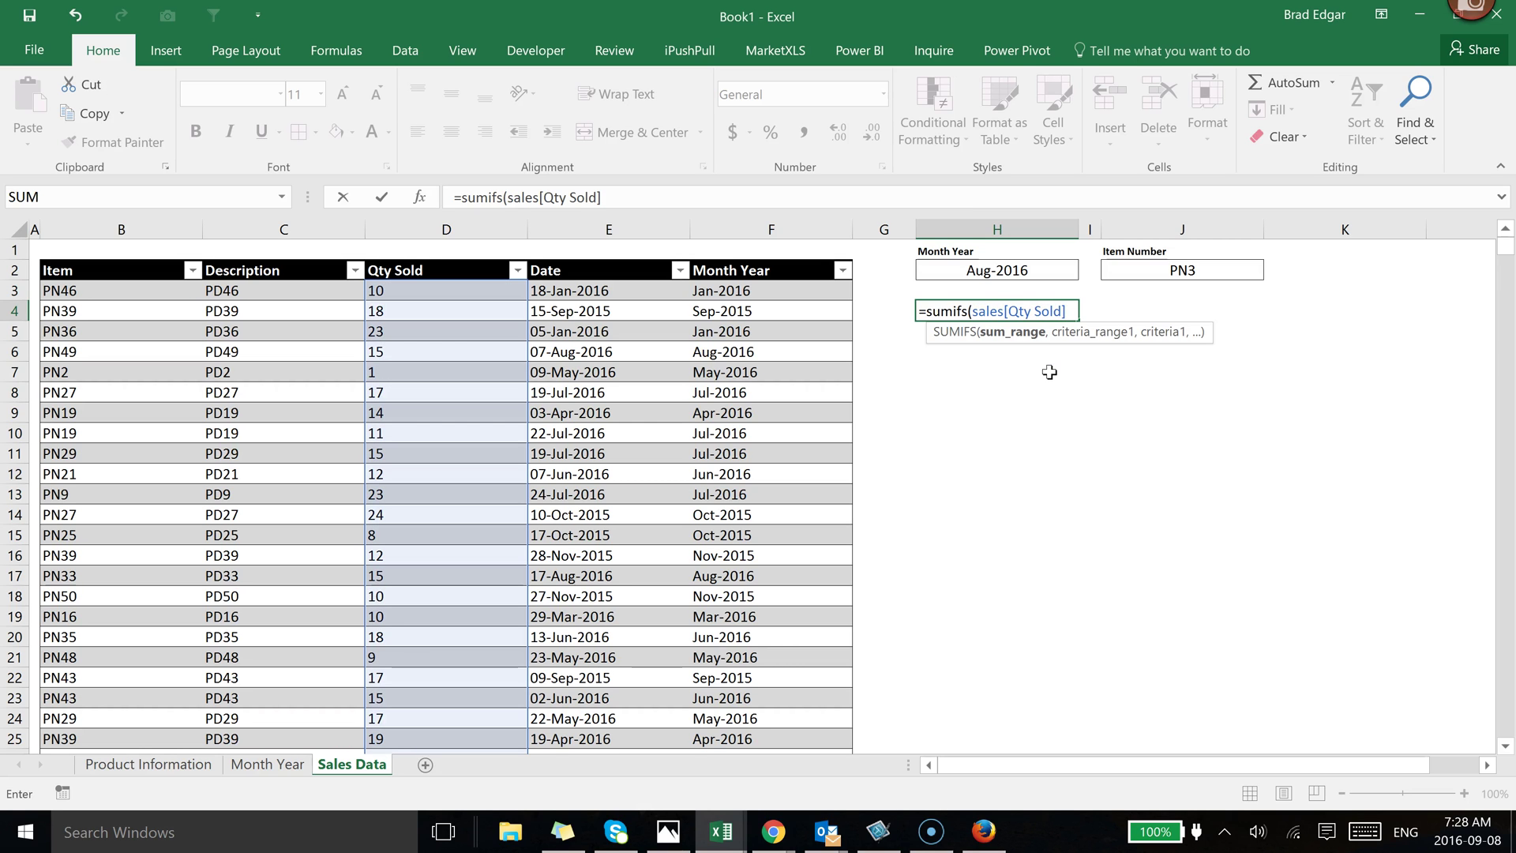
pyautogui.write(',')
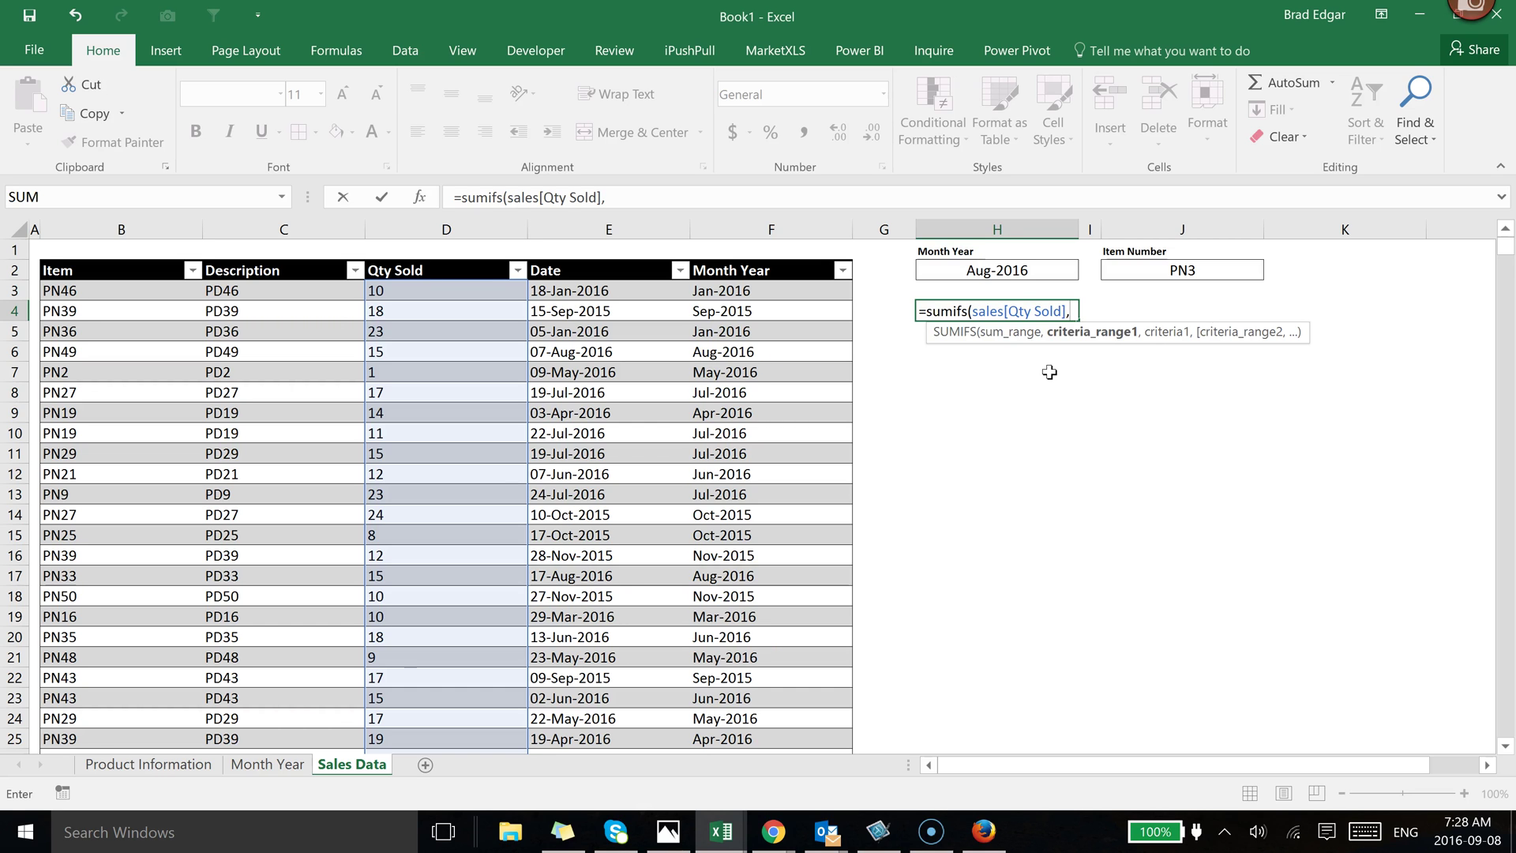
# - Add sales[Month Year] as the first criteria range with H2 as its criterion
pyautogui.click(1018, 275)
pyautogui.write('=')
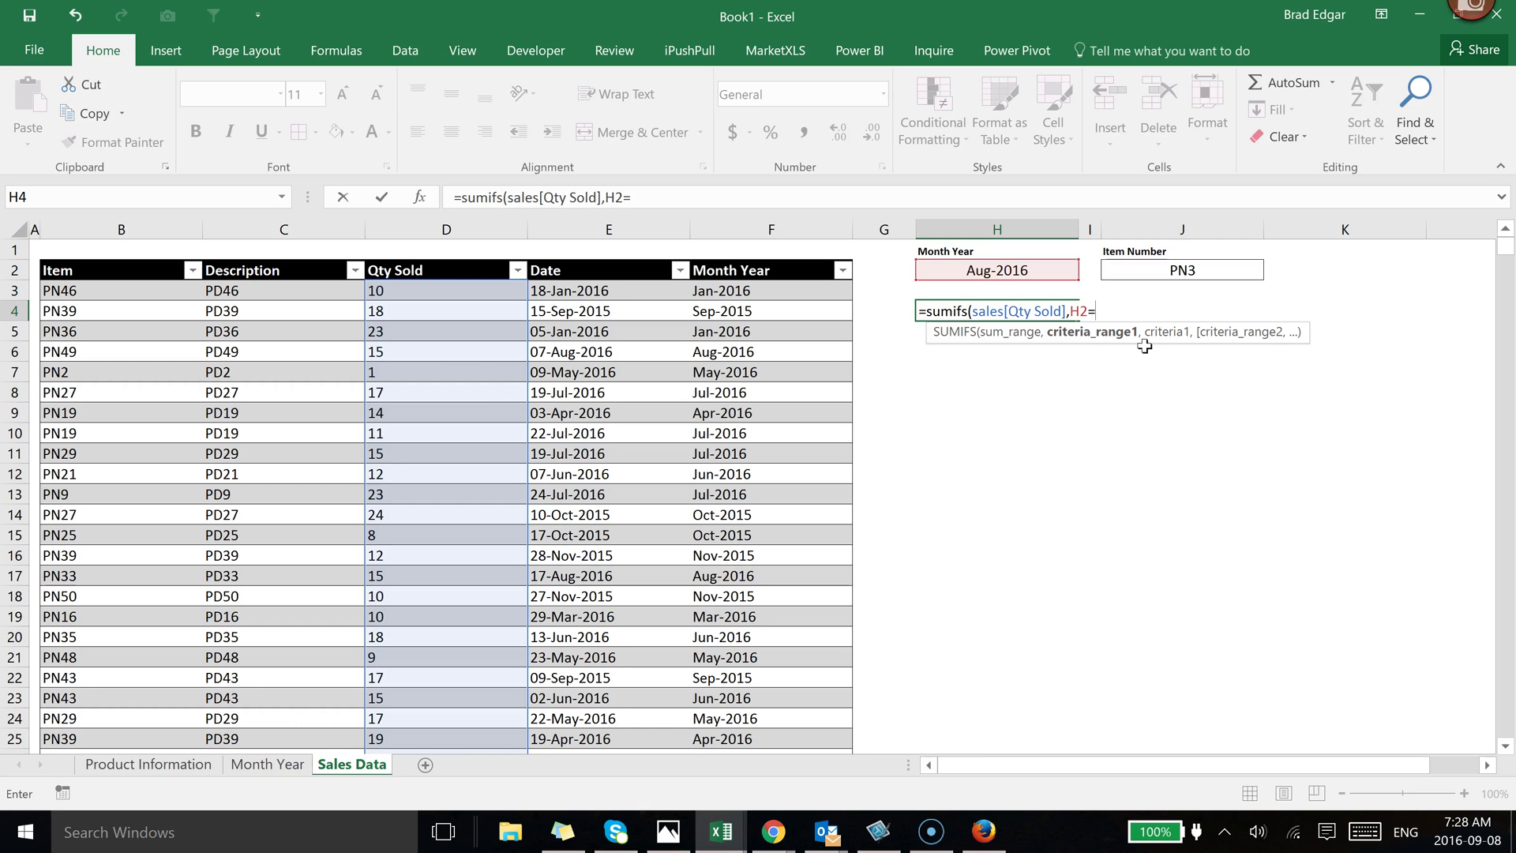
pyautogui.press('BackSpace')
pyautogui.press('BackSpace')
pyautogui.press('BackSpace')
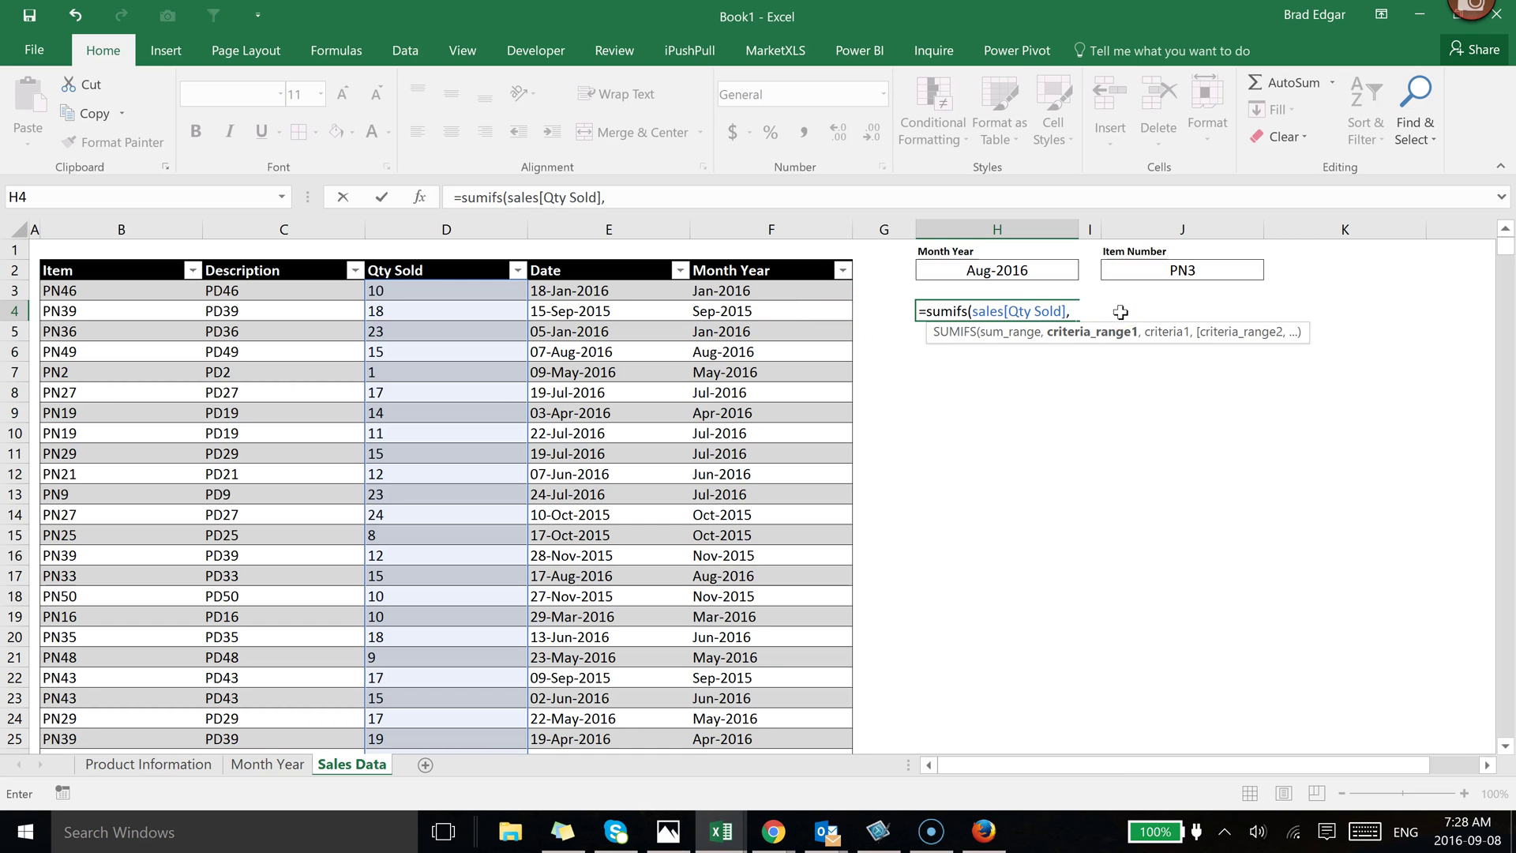
pyautogui.write('sales[')
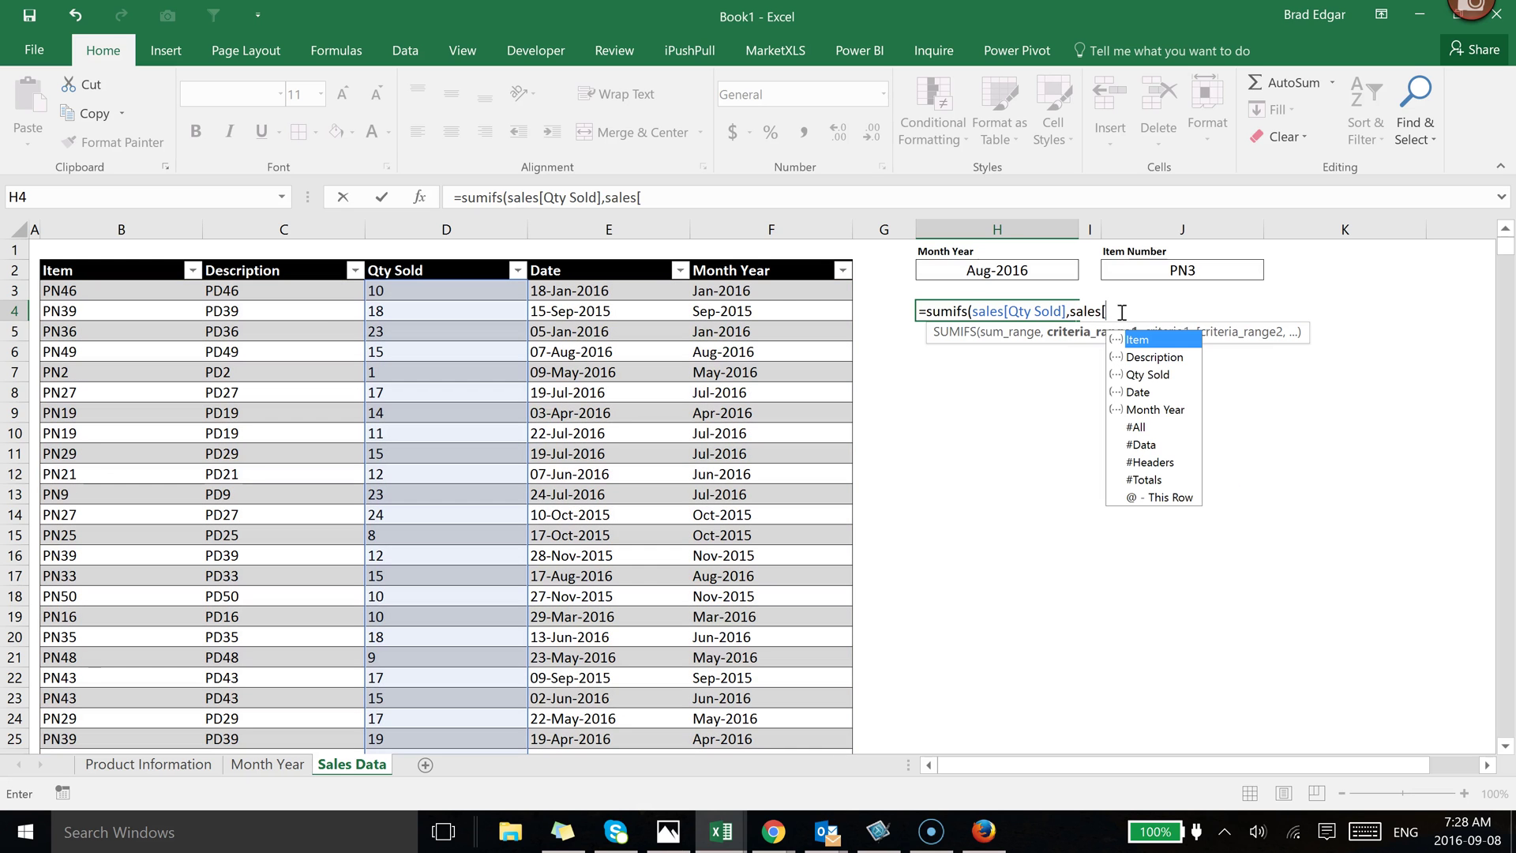
pyautogui.doubleClick(1151, 406)
pyautogui.write(']')
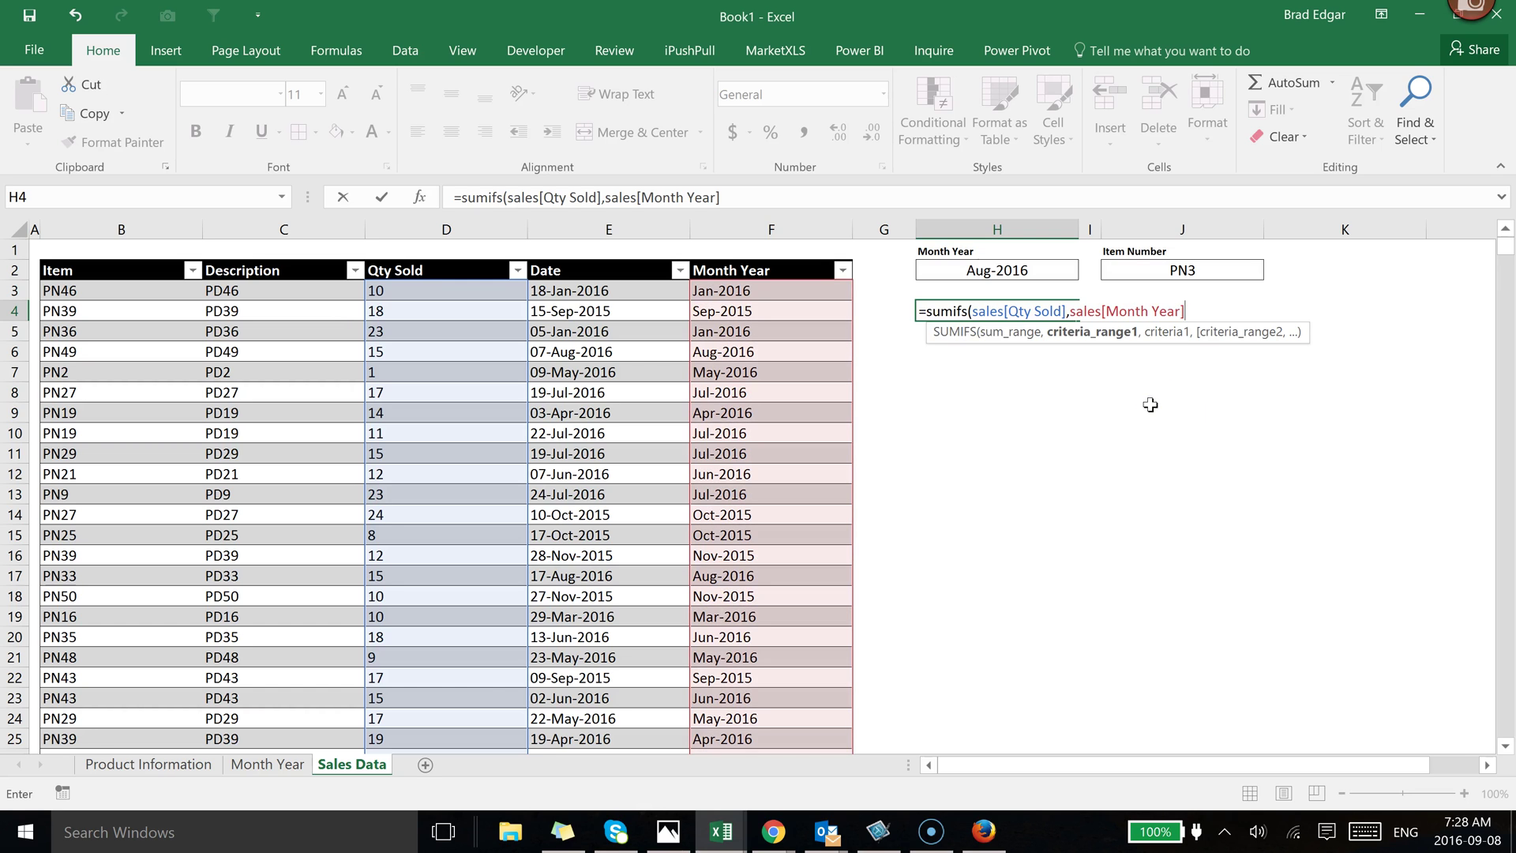
pyautogui.write(',=')
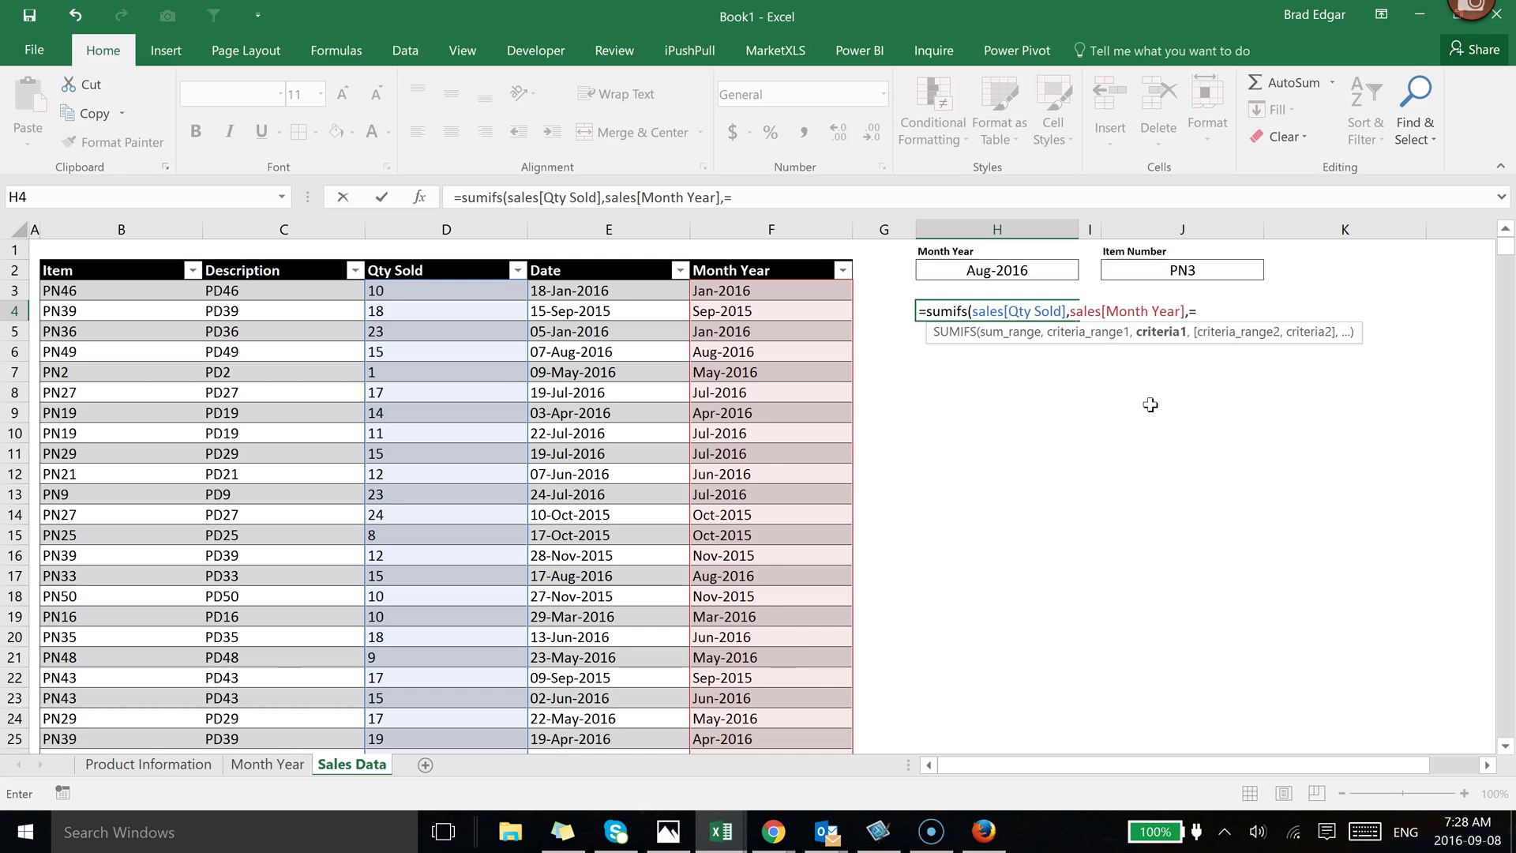
pyautogui.press('BackSpace')
pyautogui.click(985, 274)
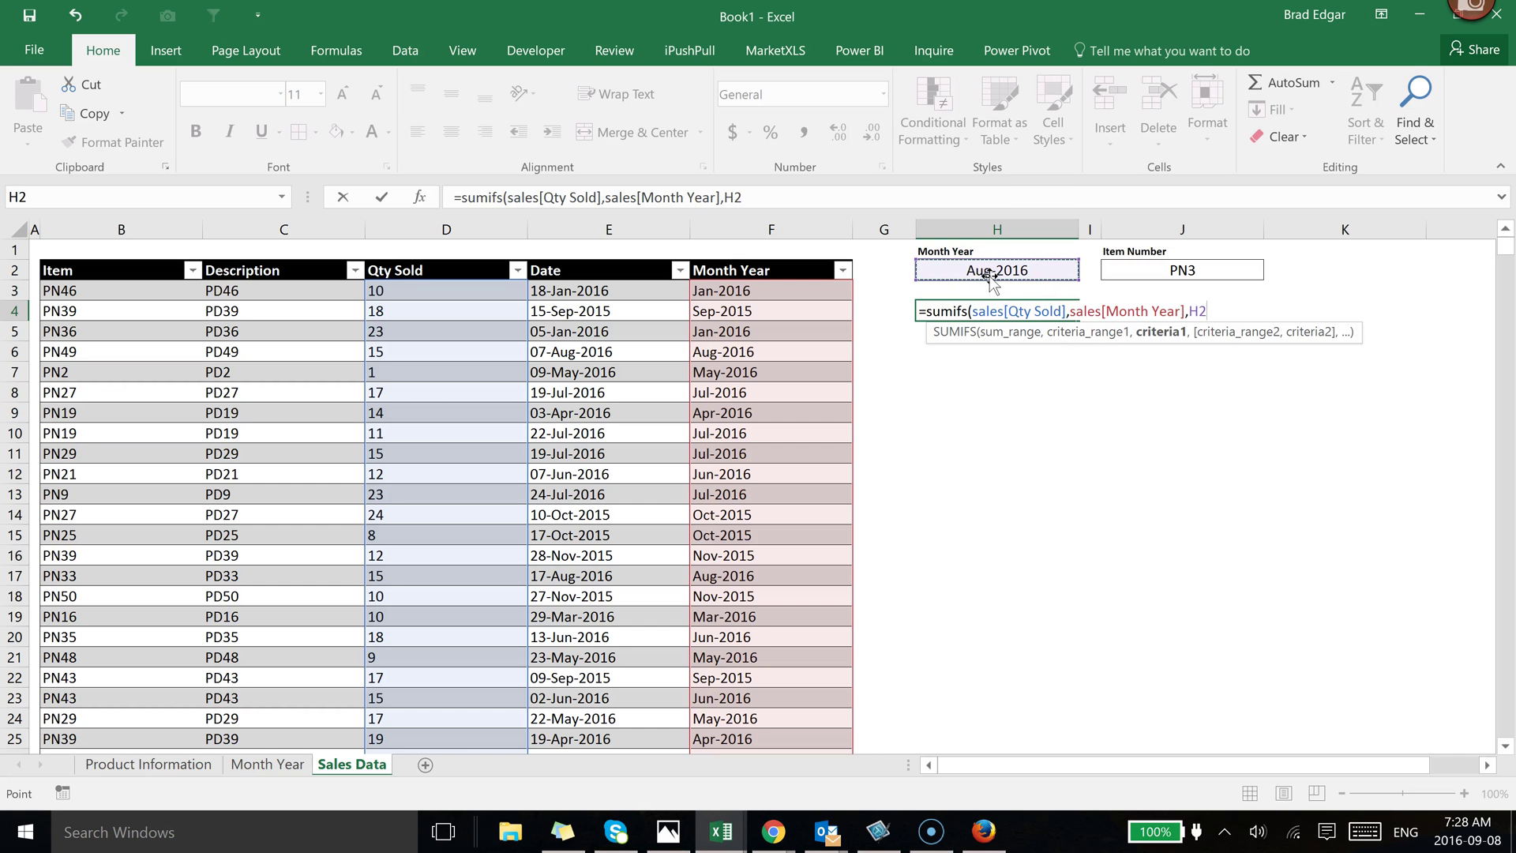
pyautogui.write(',')
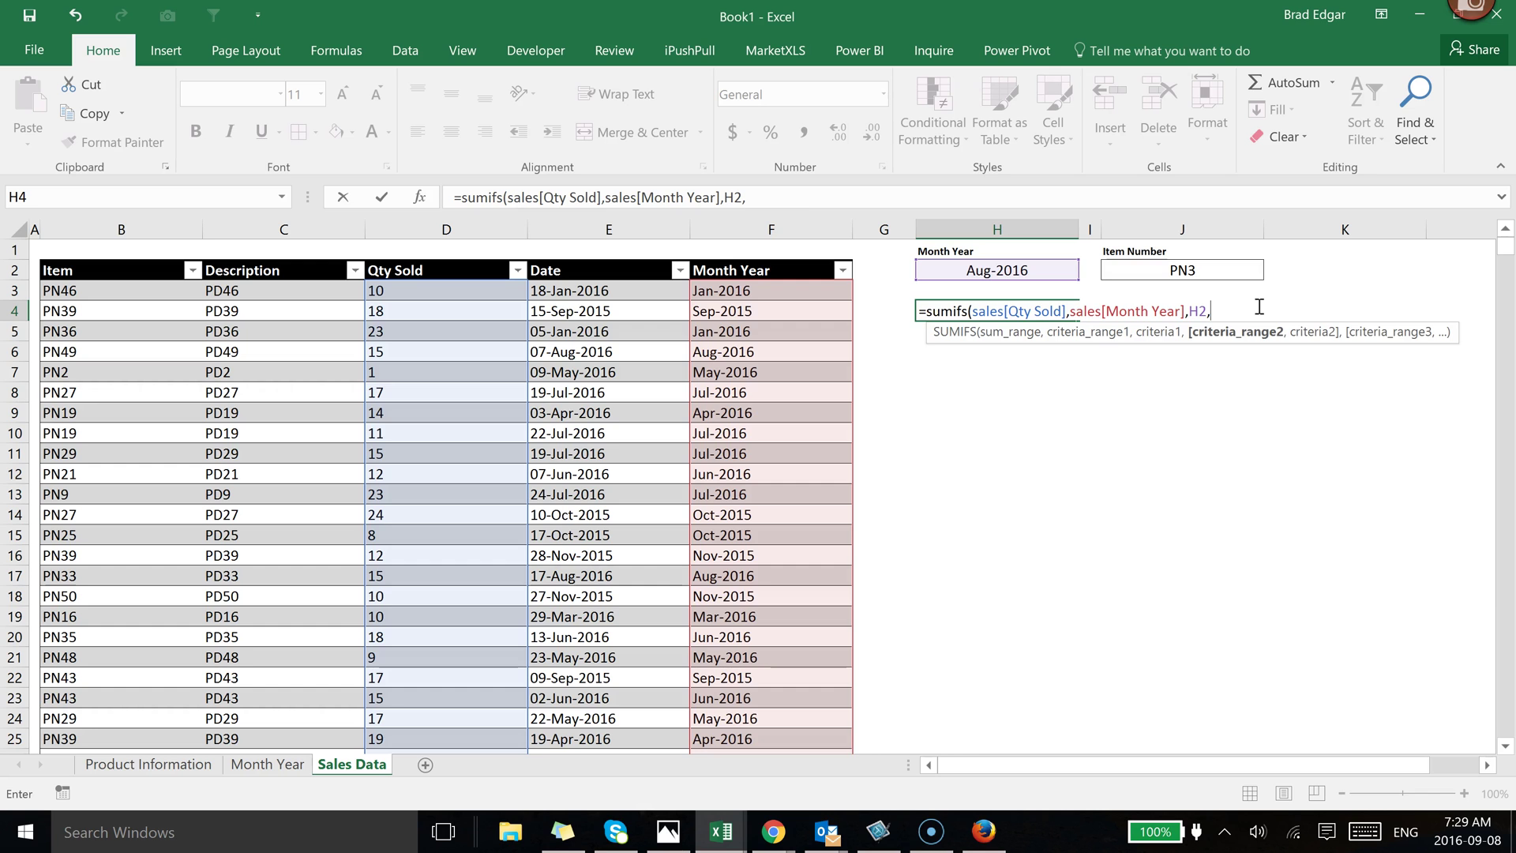
# - Add sales[Item] matched to J2, close the formula and enter it, returning 152
pyautogui.write('sales')
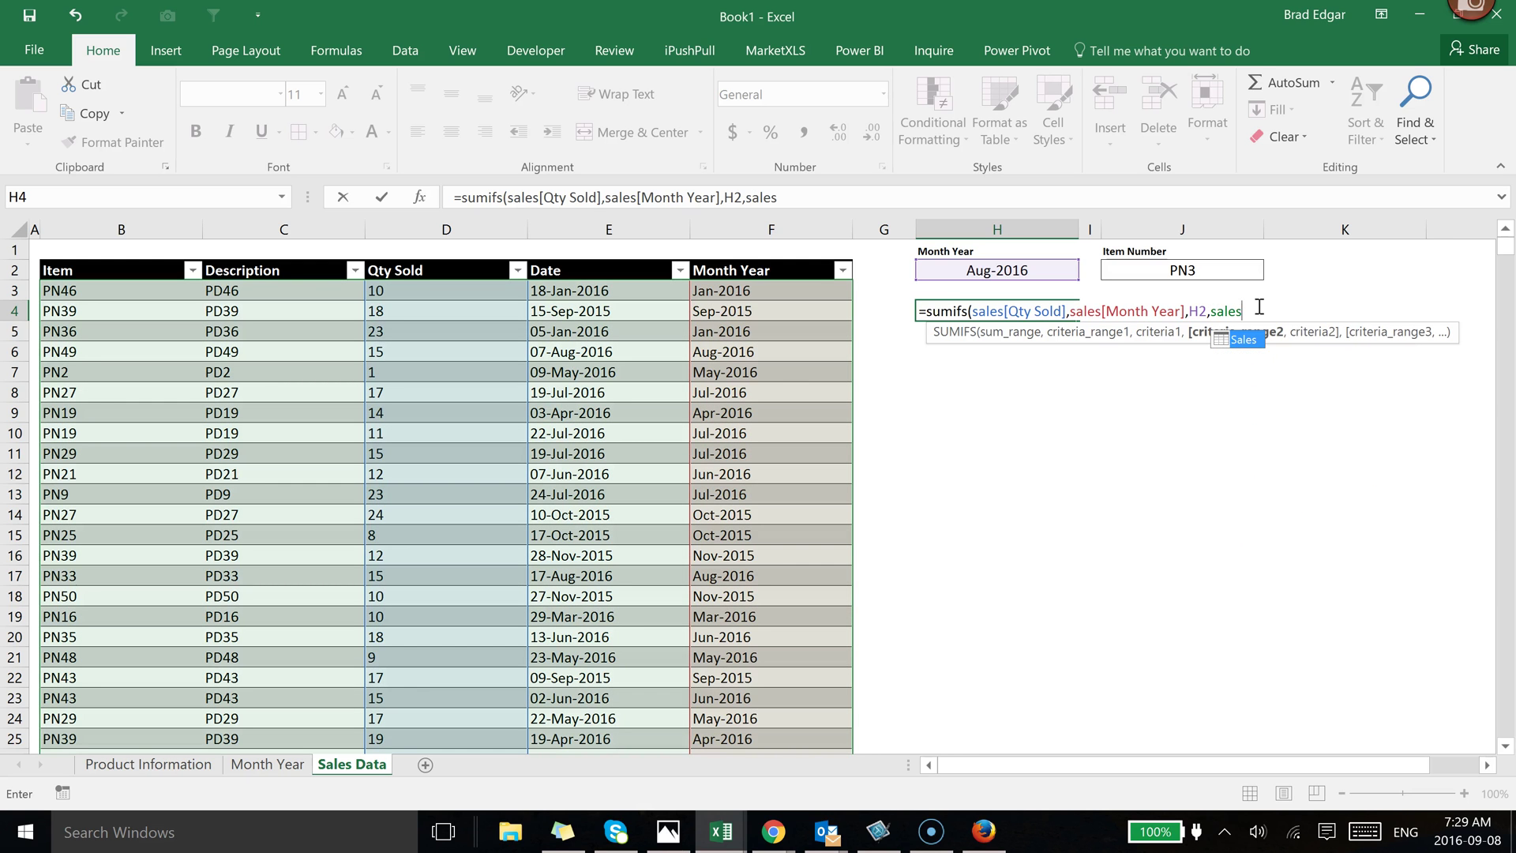
pyautogui.write('[')
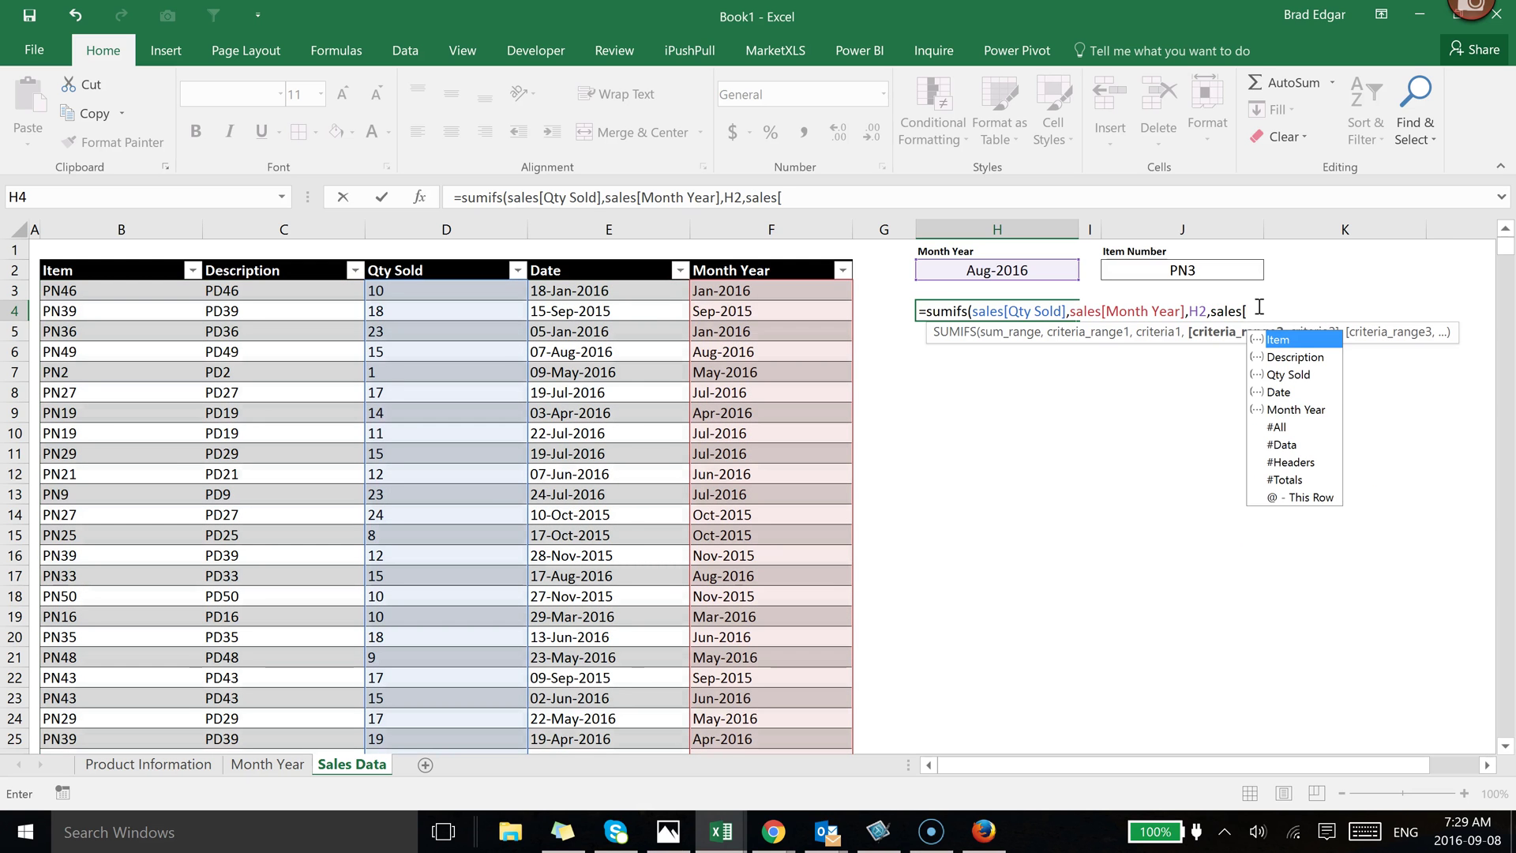
pyautogui.doubleClick(1286, 340)
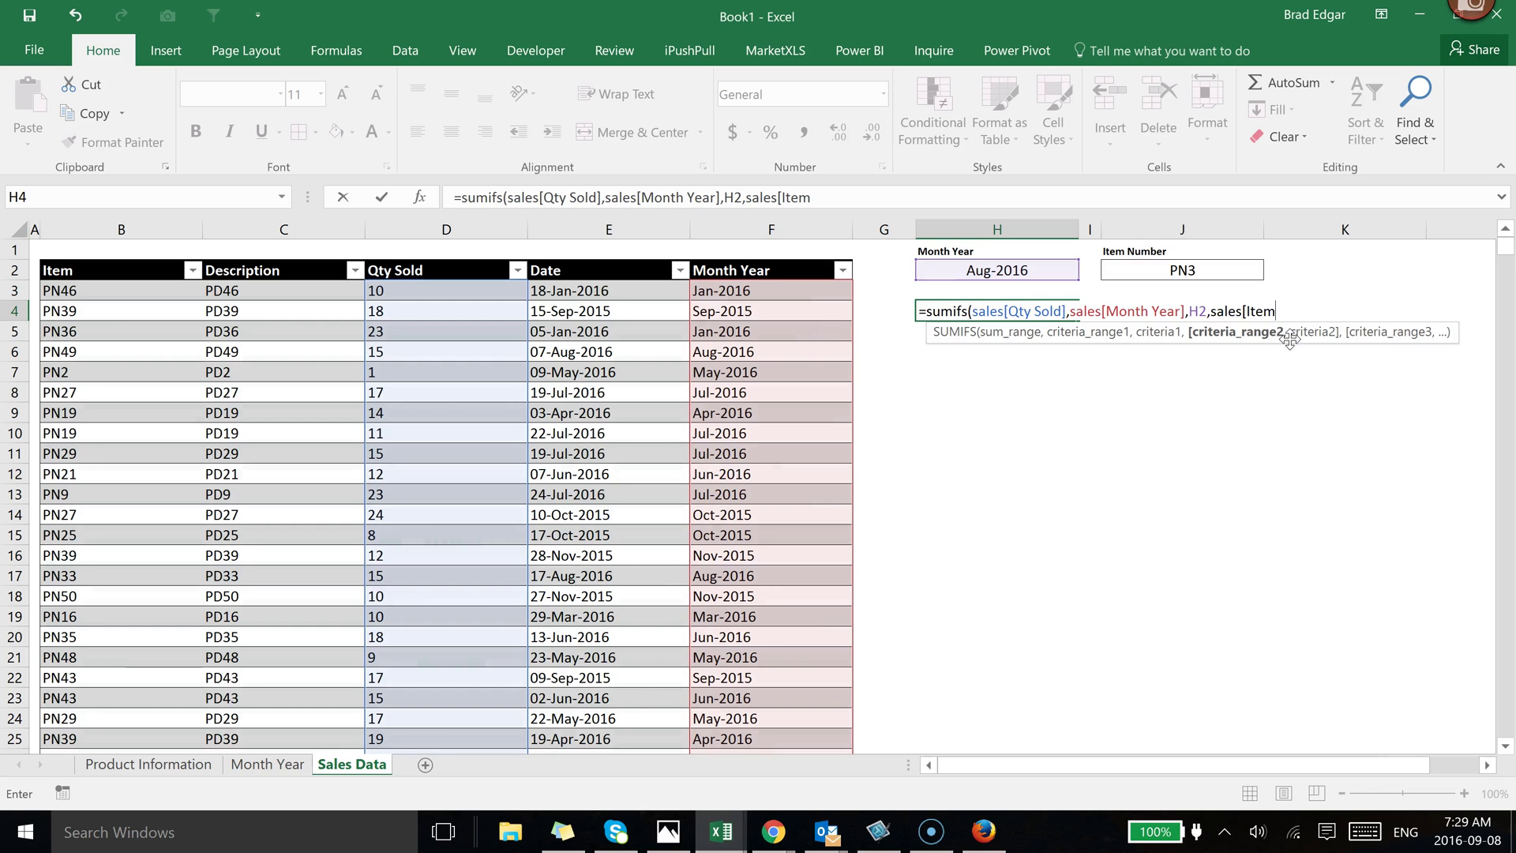
pyautogui.write(']')
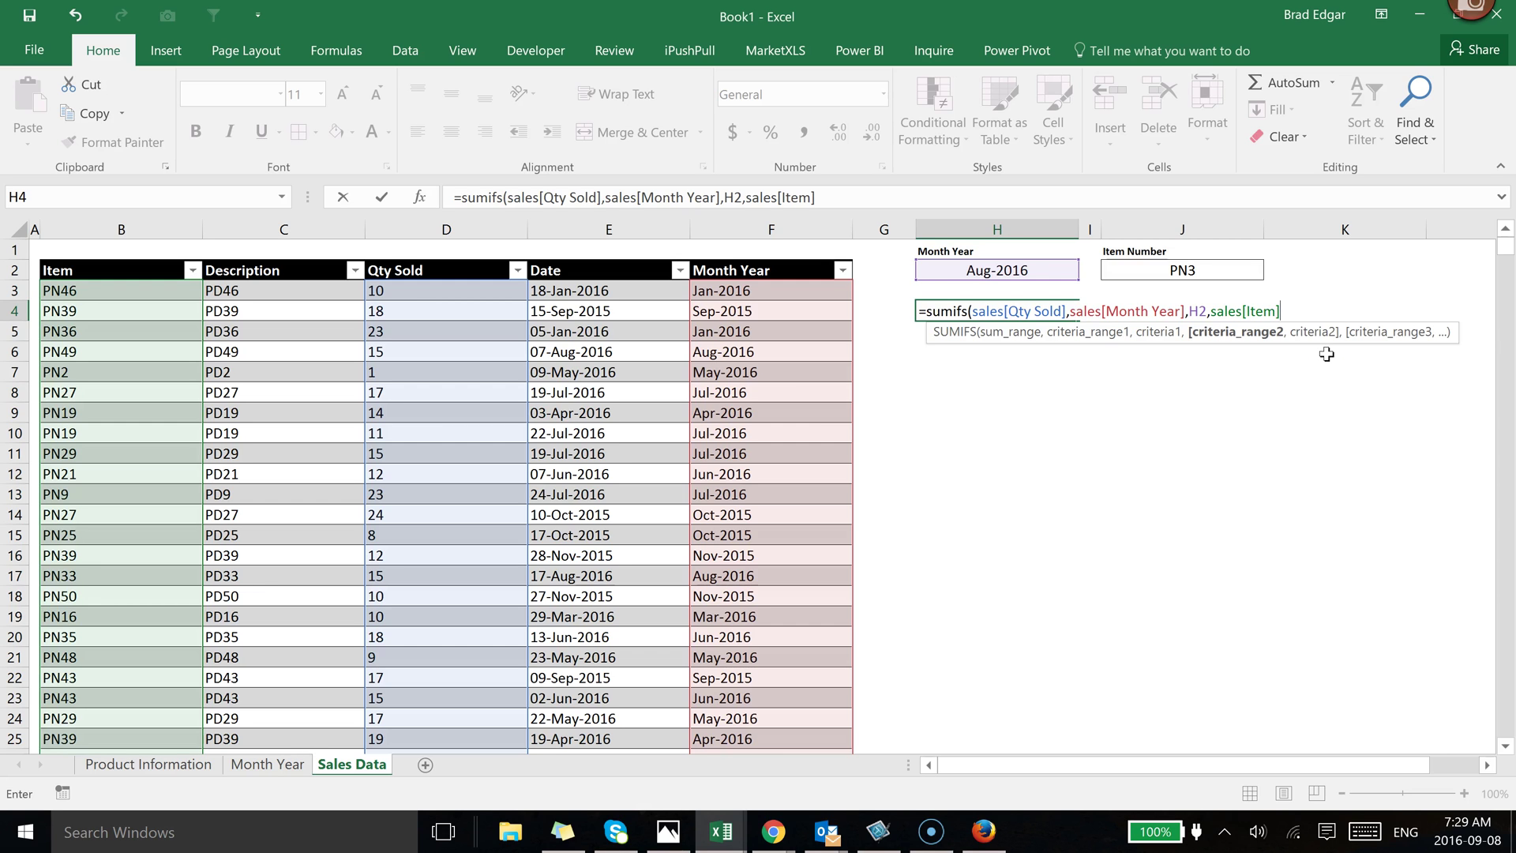
pyautogui.write(',')
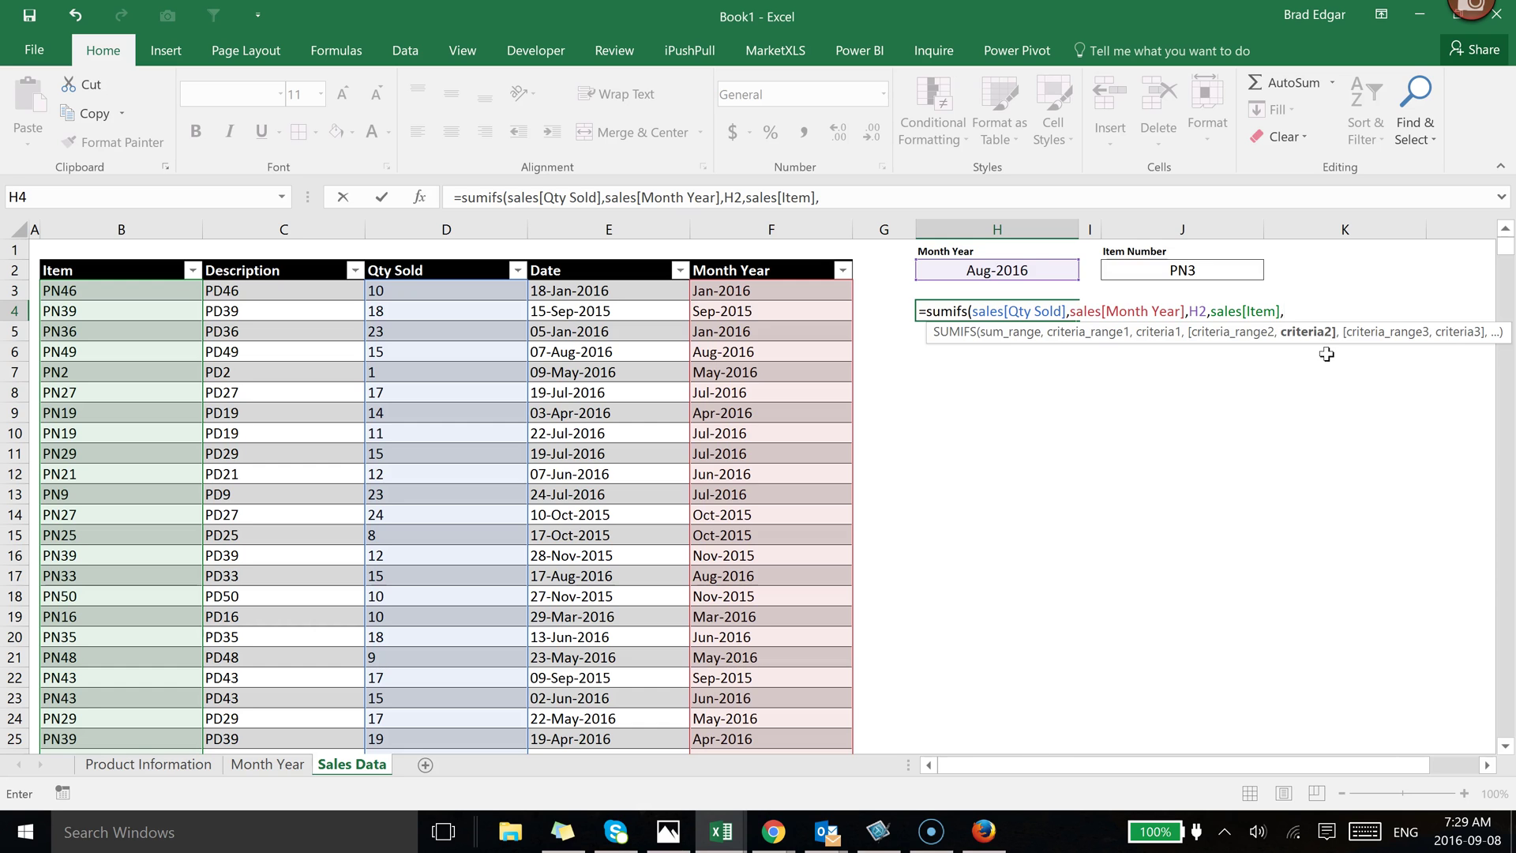
pyautogui.click(1216, 281)
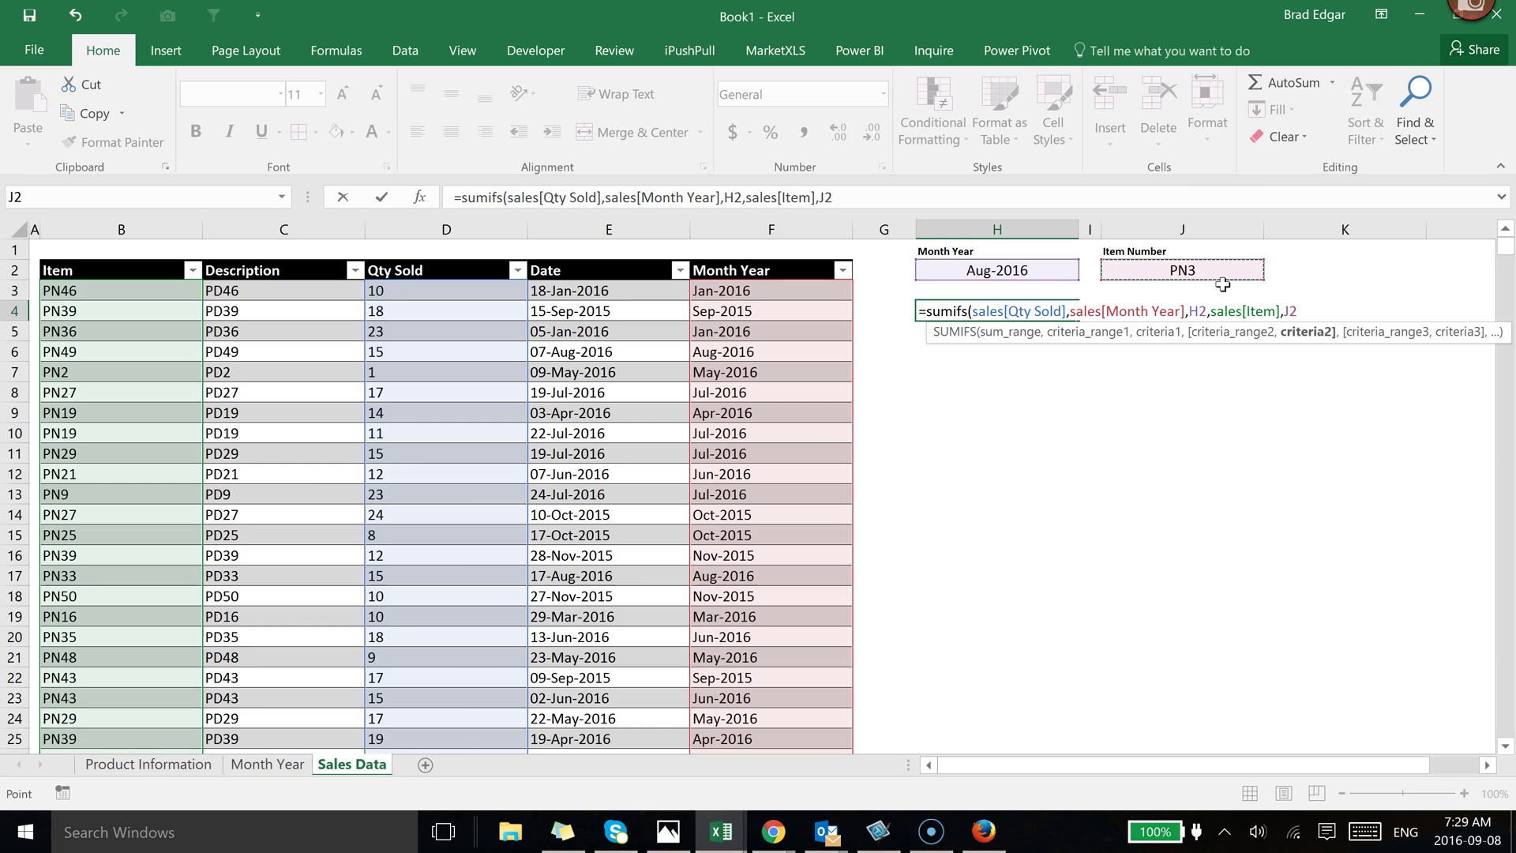
pyautogui.click(1243, 269)
pyautogui.write(')')
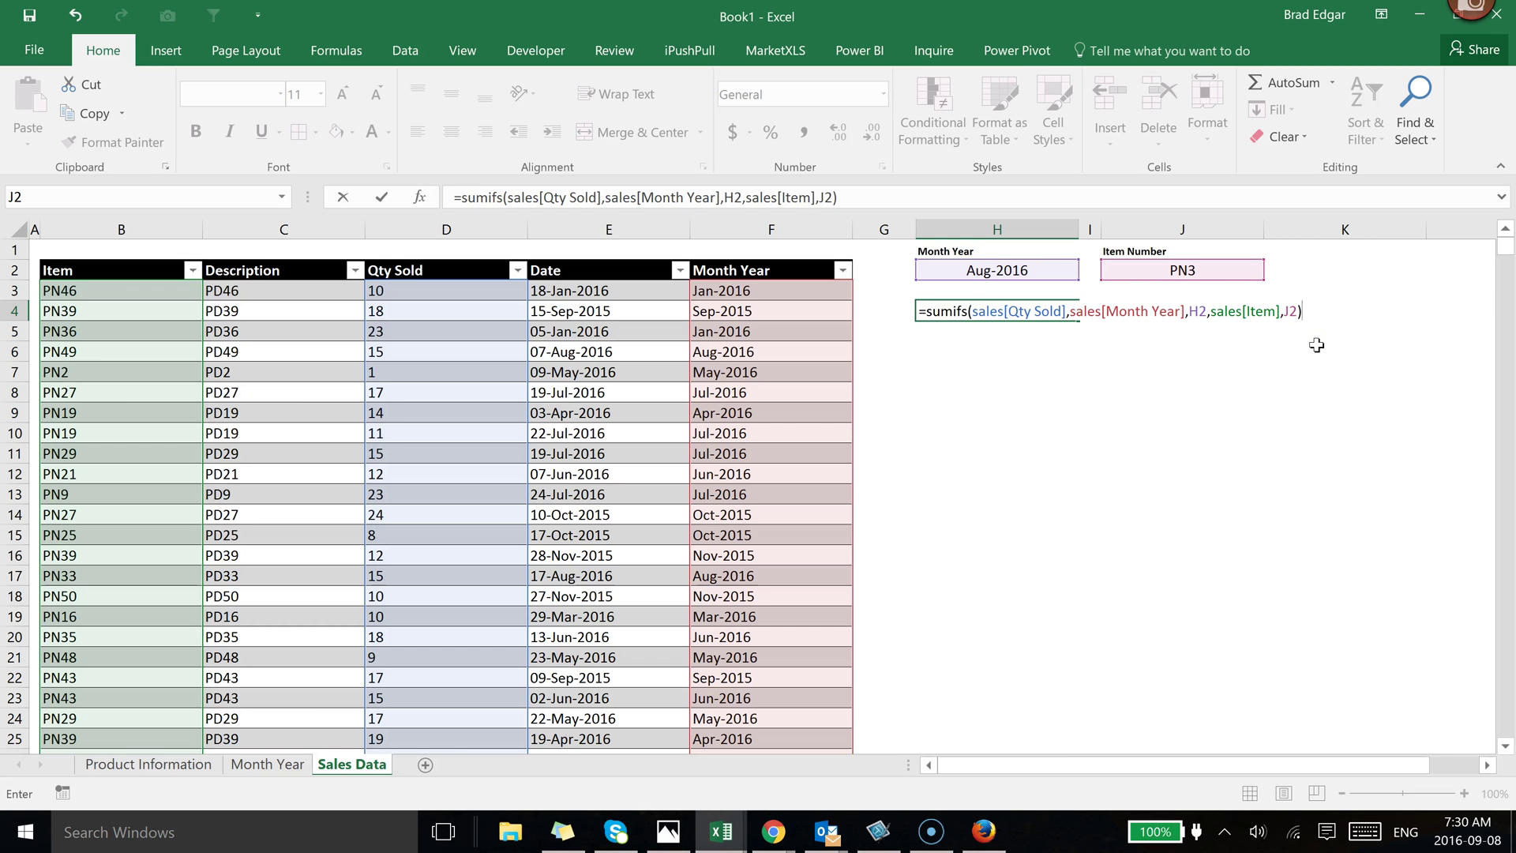
pyautogui.press('Return')
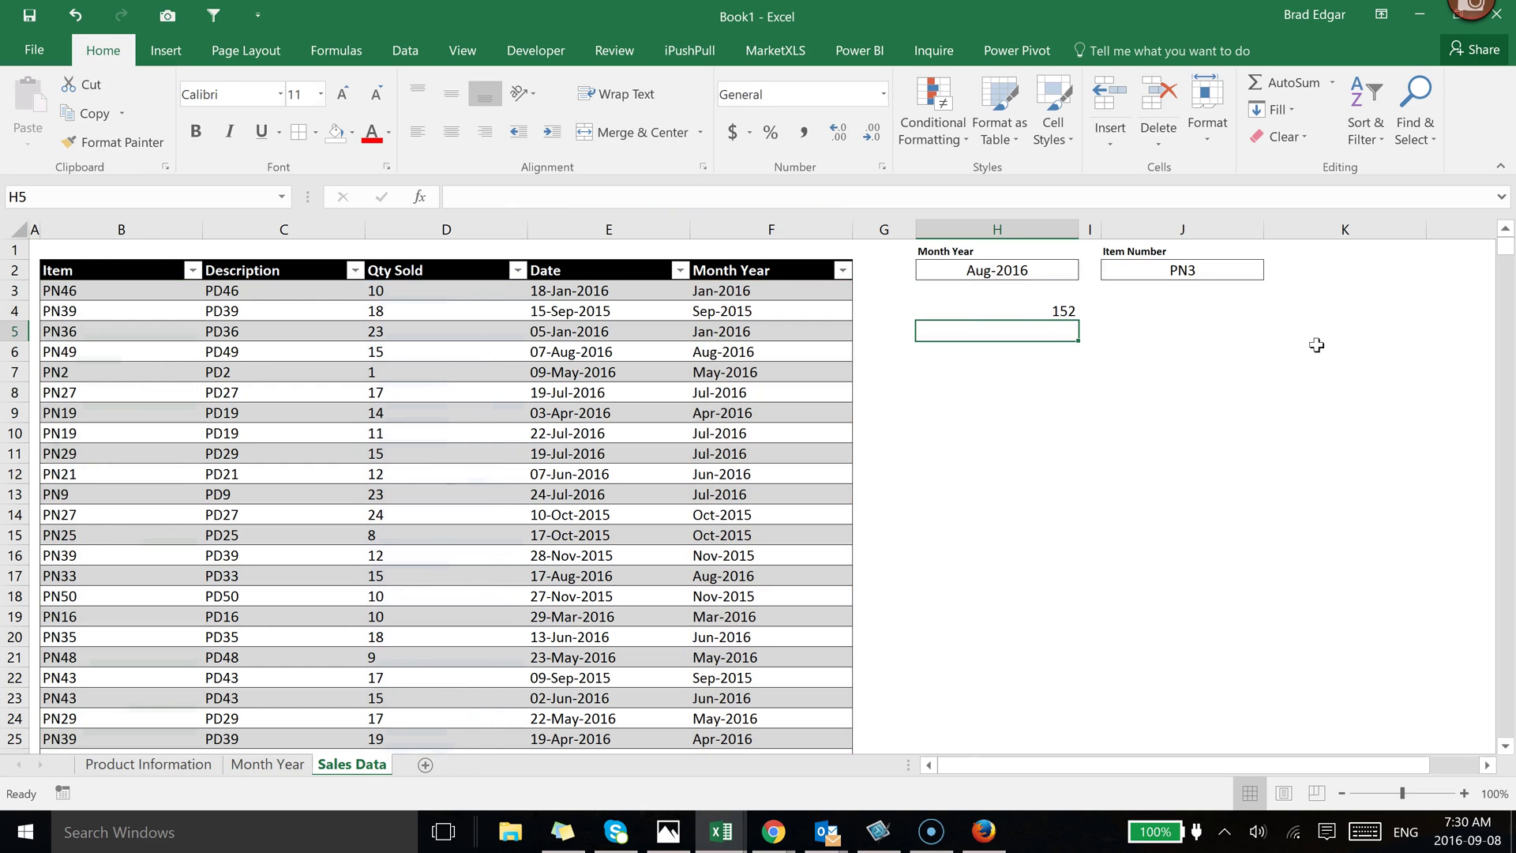
# - Switch the dropdowns to May-2016 and PN4 and check H4 now shows 219
pyautogui.click(1020, 306)
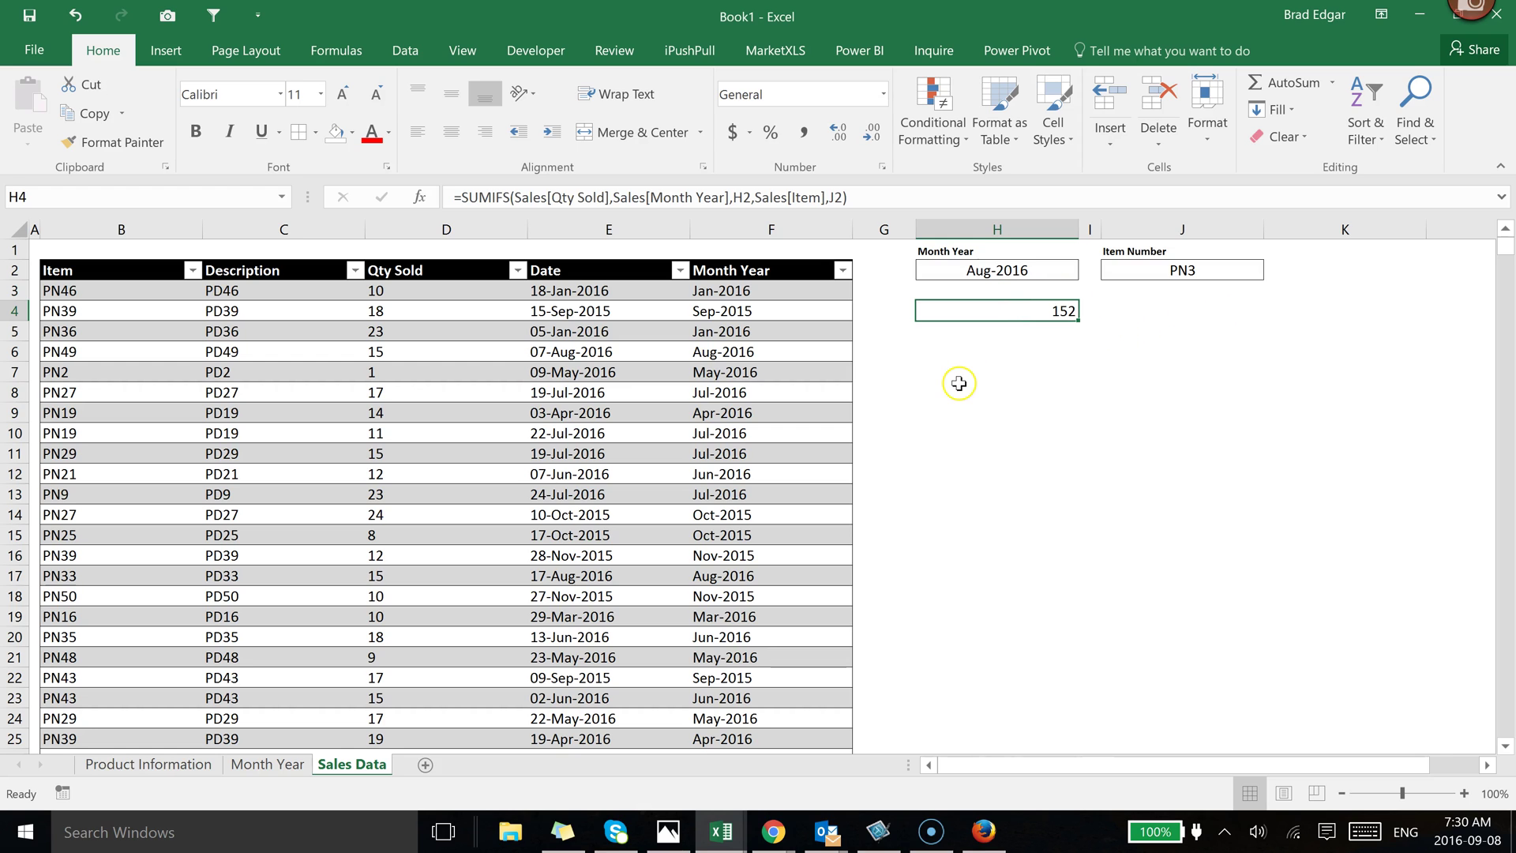
pyautogui.click(1038, 275)
pyautogui.click(1086, 271)
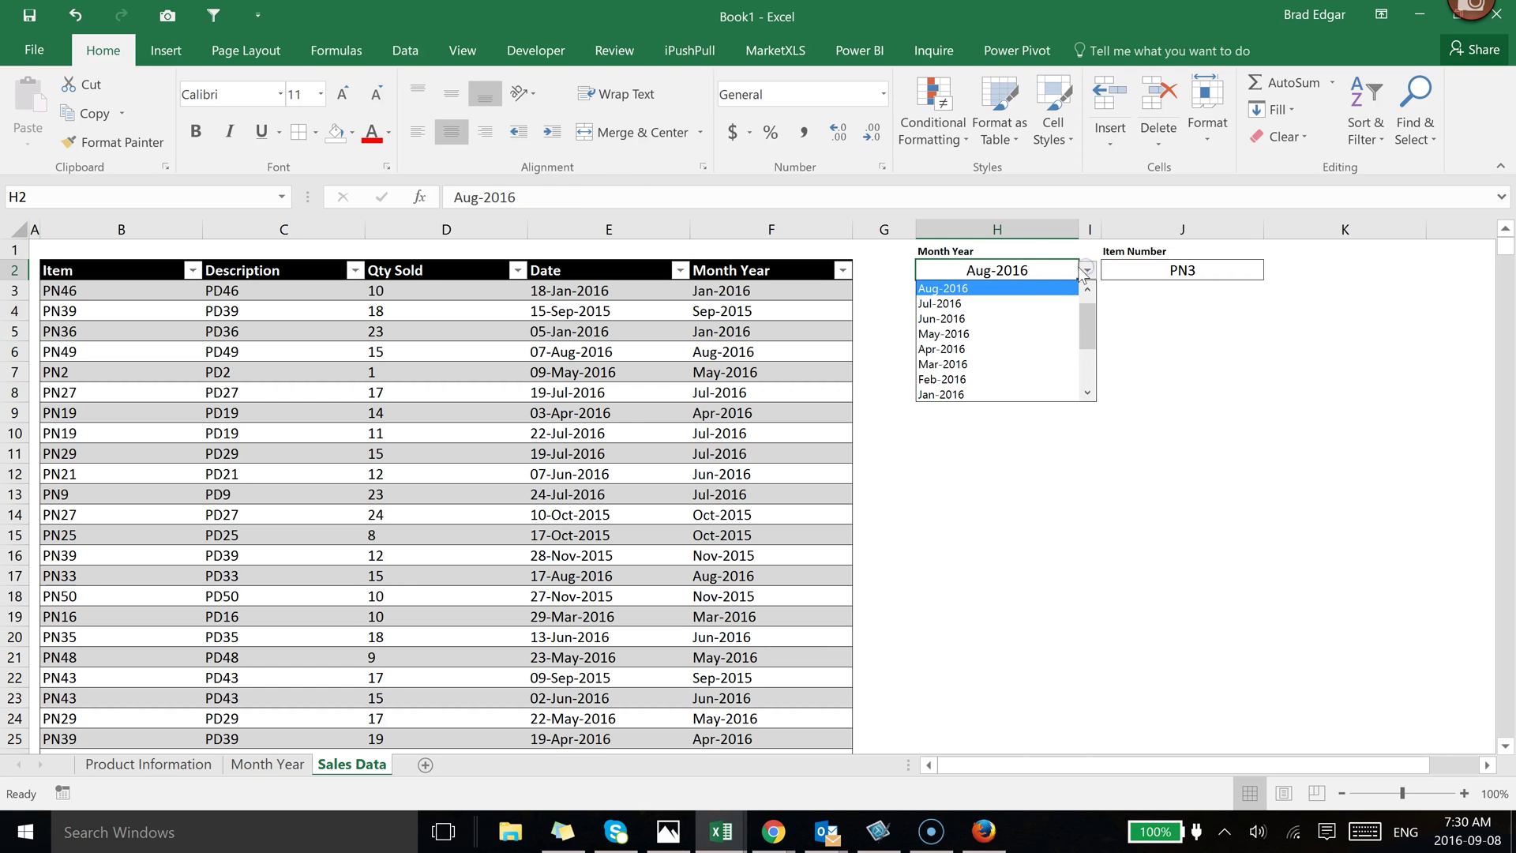
pyautogui.click(997, 333)
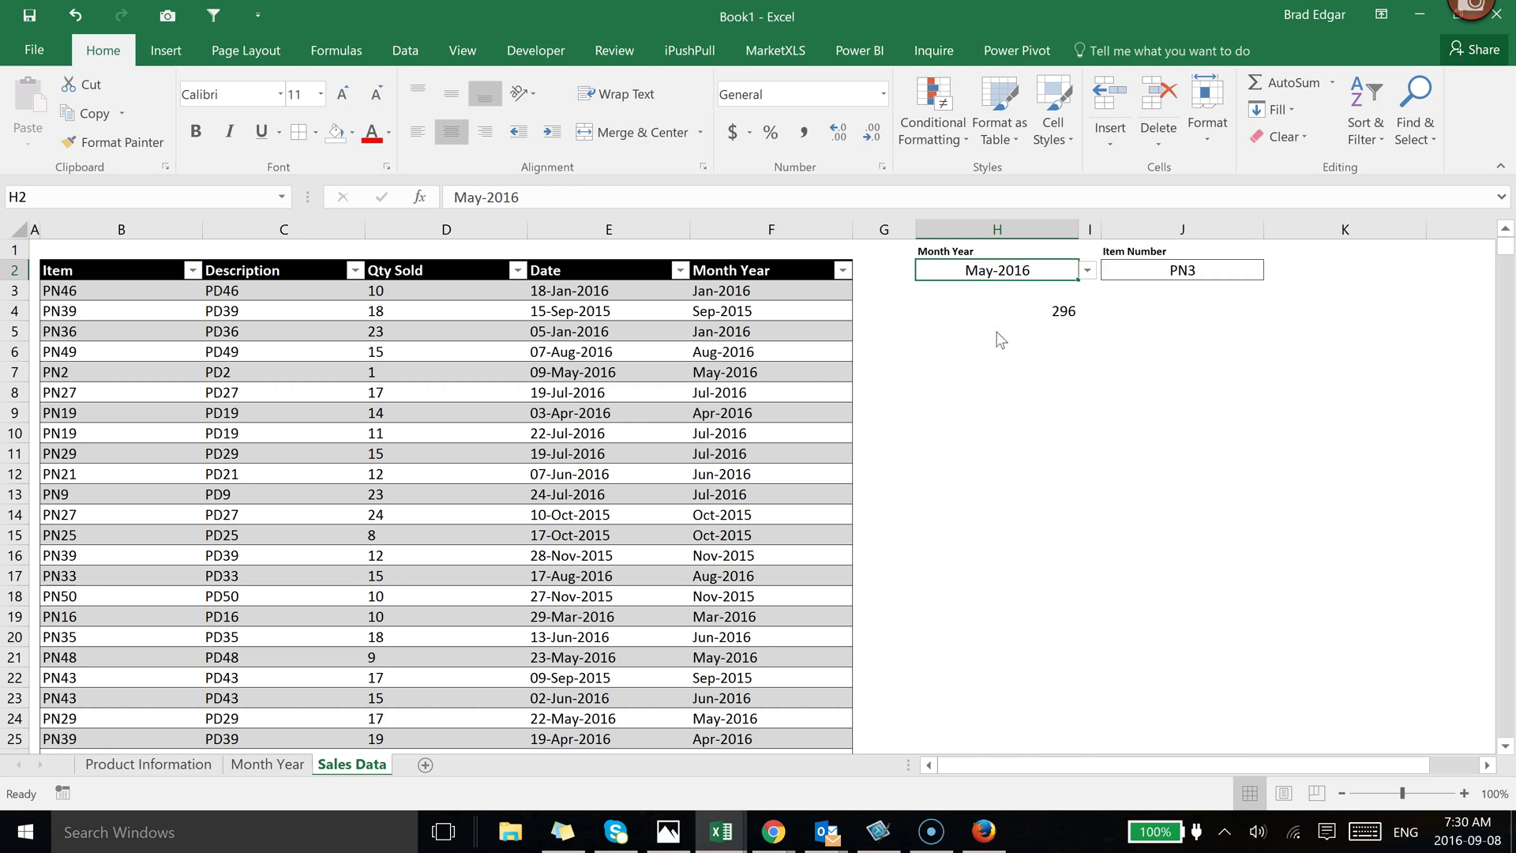
pyautogui.click(1181, 271)
pyautogui.click(1271, 271)
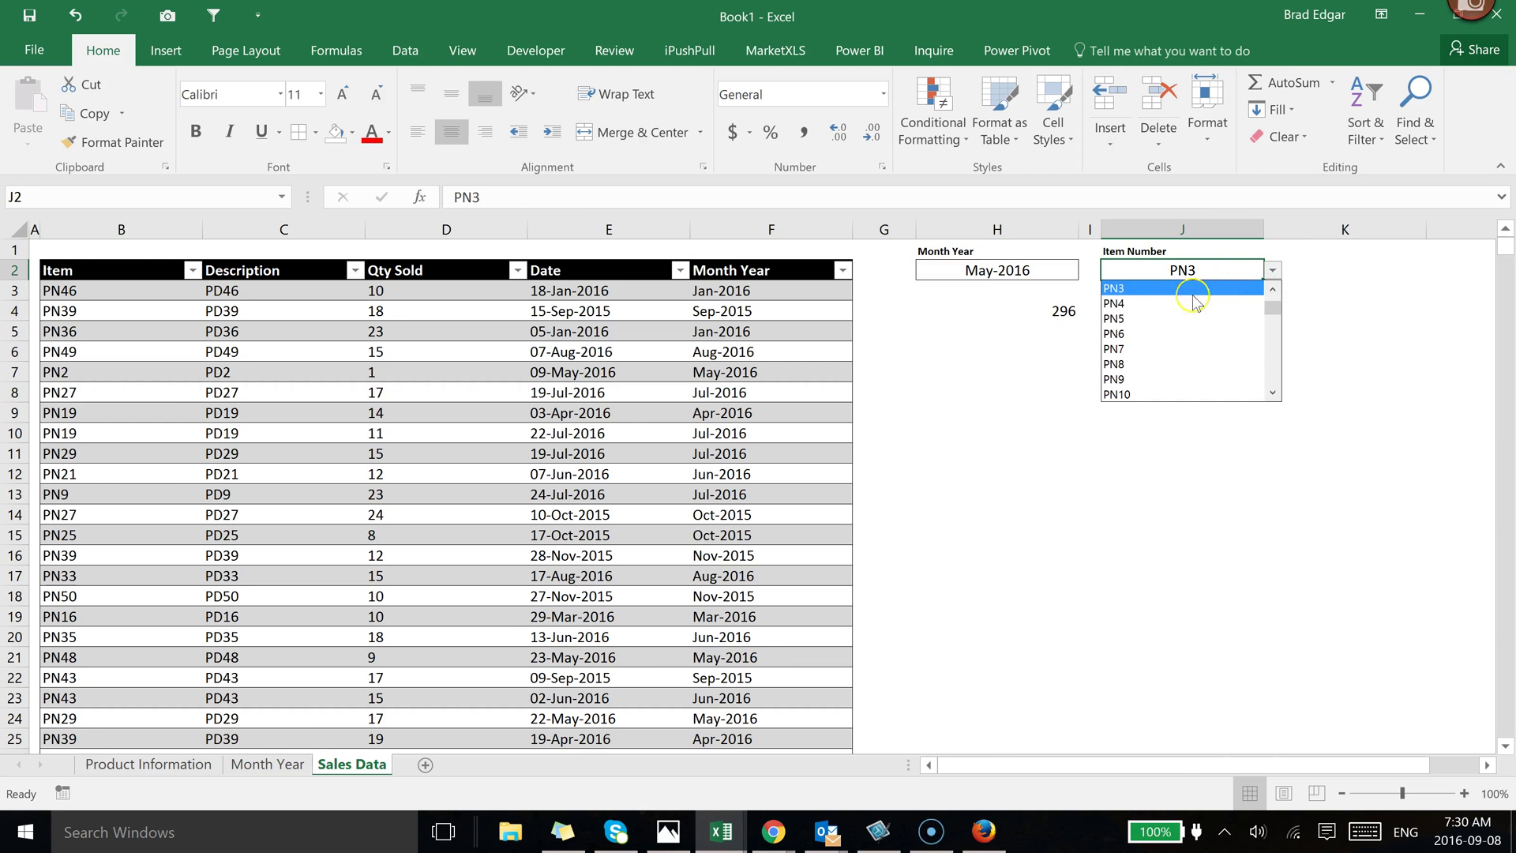
pyautogui.click(1194, 303)
pyautogui.click(1050, 316)
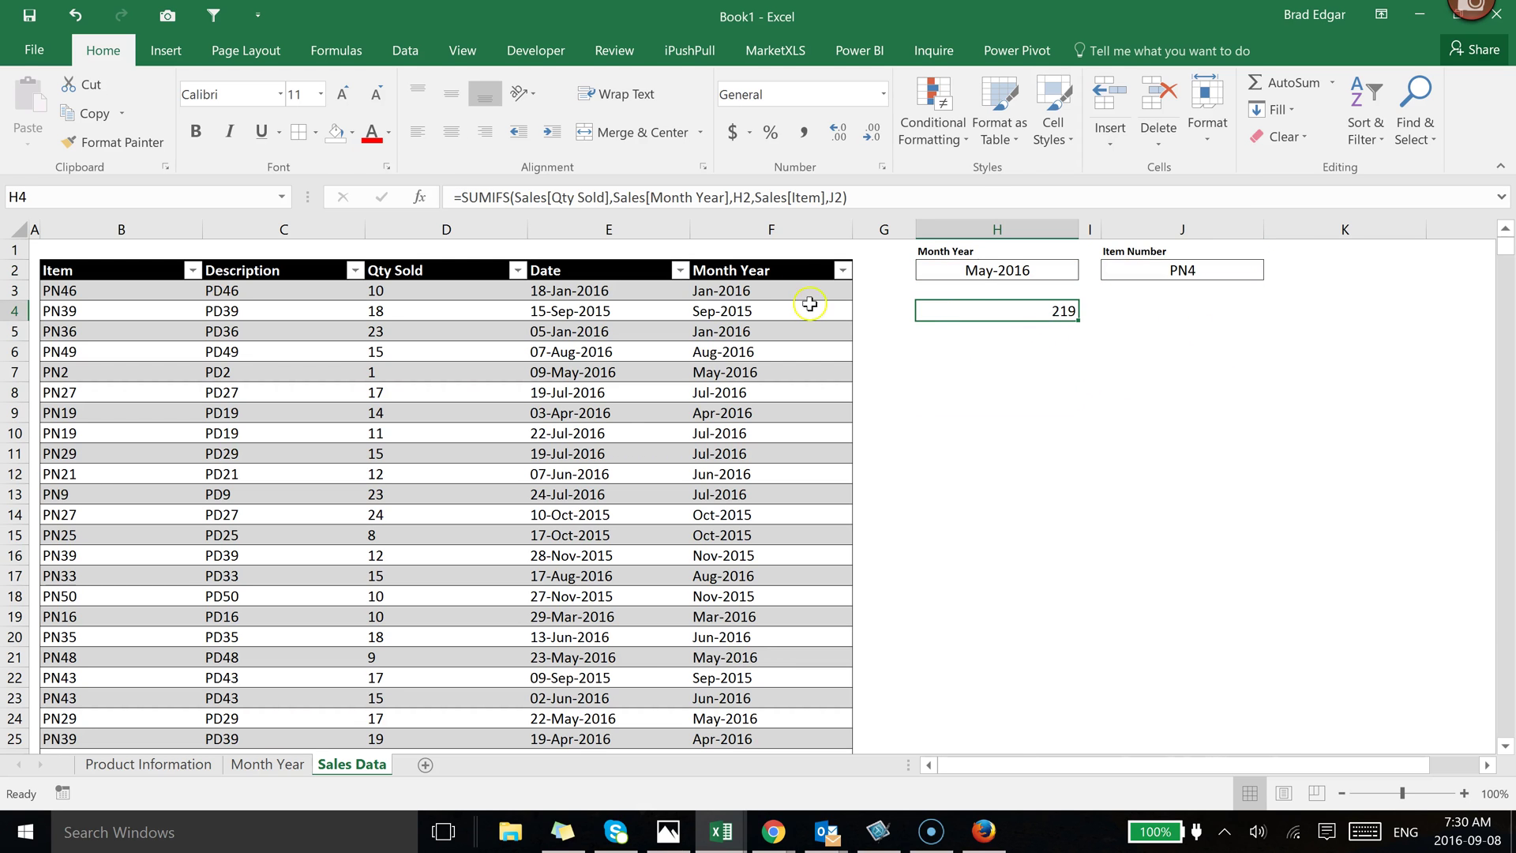
# - Set the H4 total's font size to 16
pyautogui.click(281, 94)
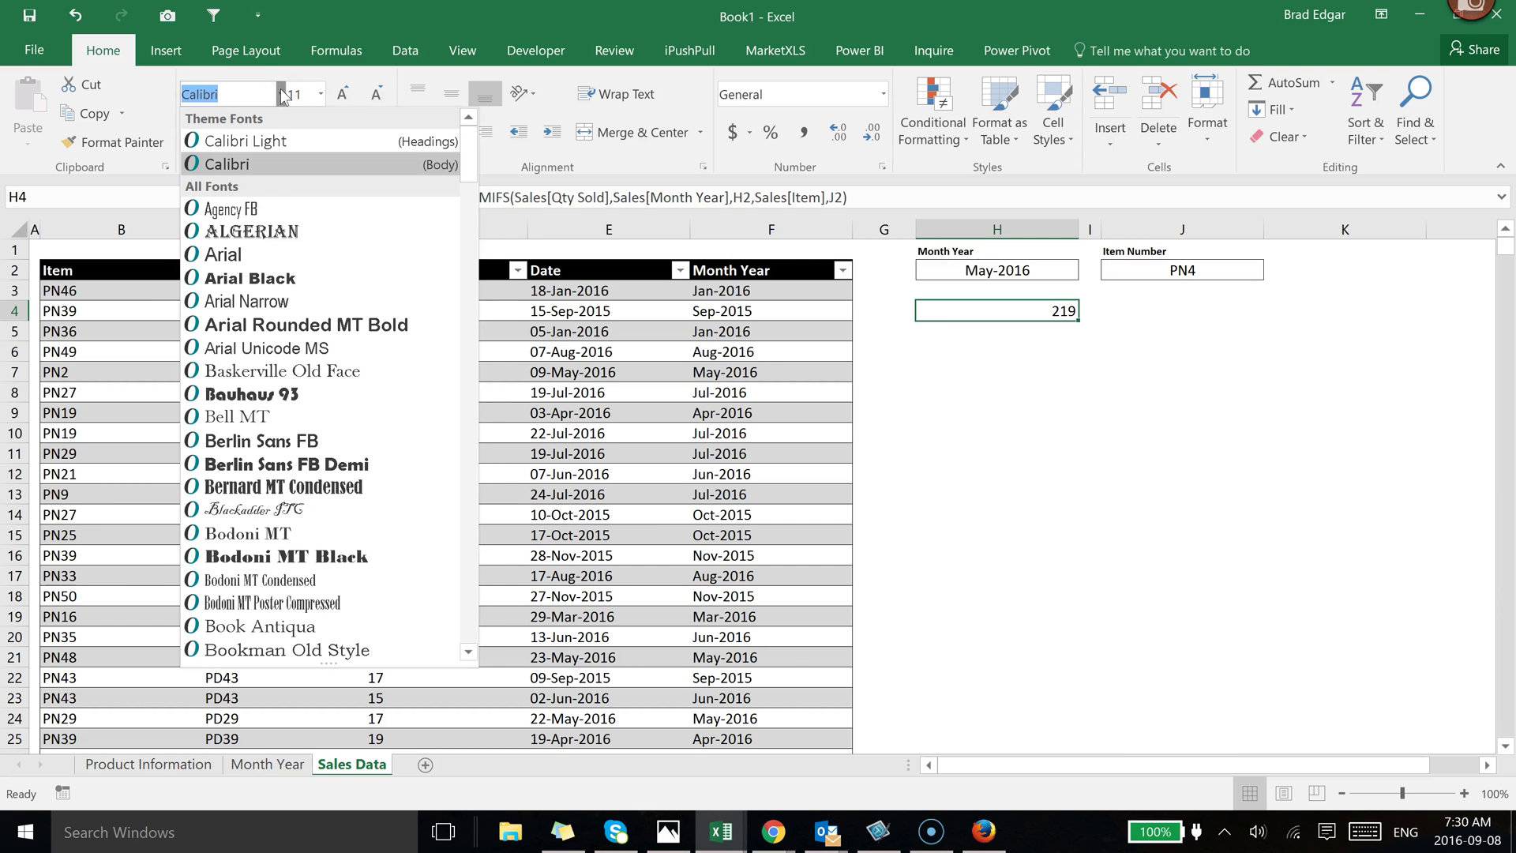
pyautogui.click(281, 94)
pyautogui.click(321, 94)
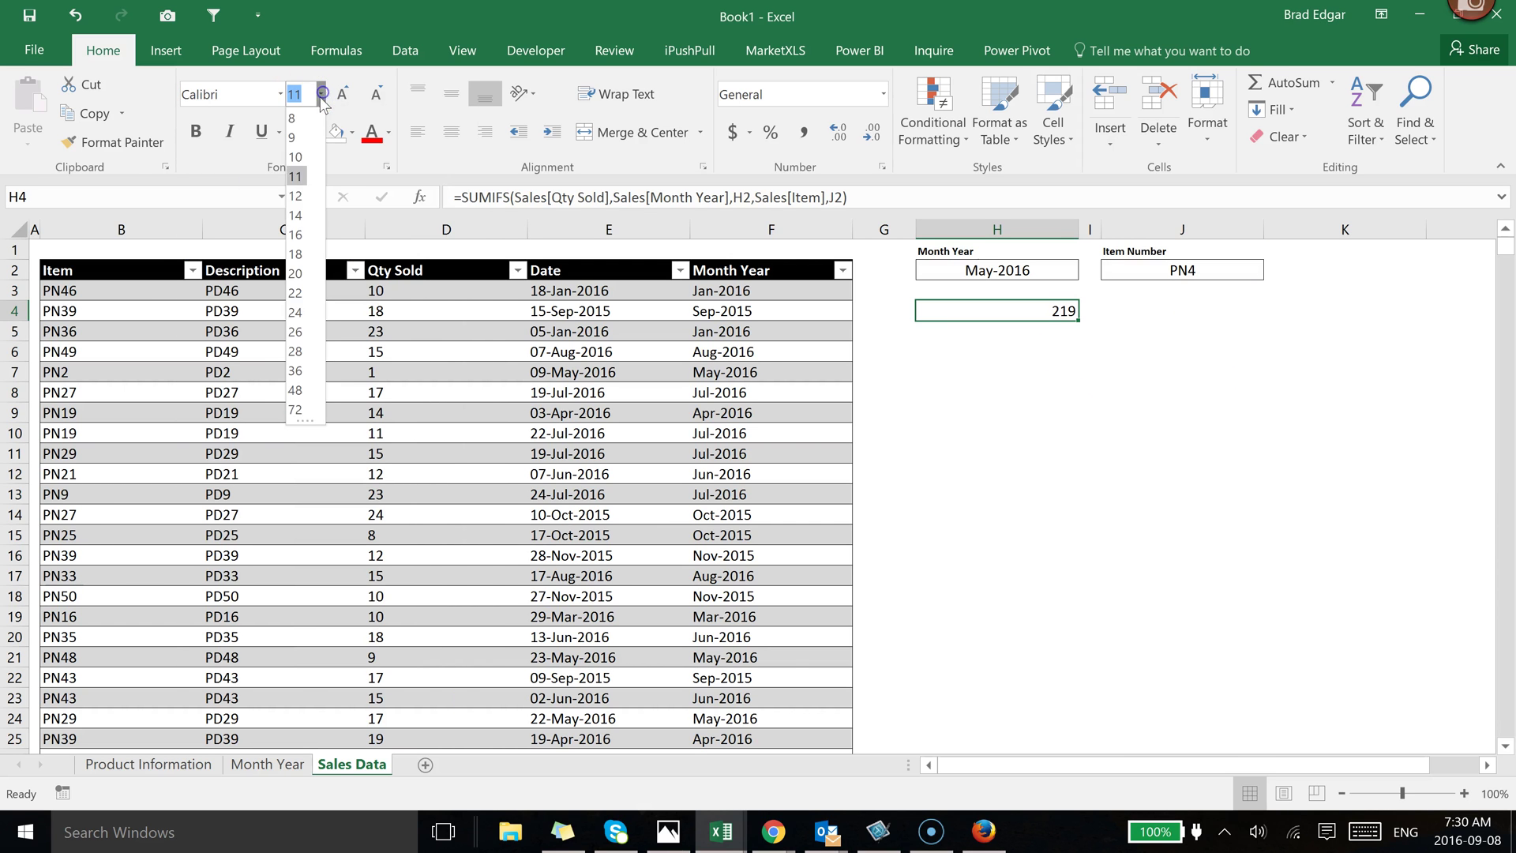
pyautogui.click(295, 235)
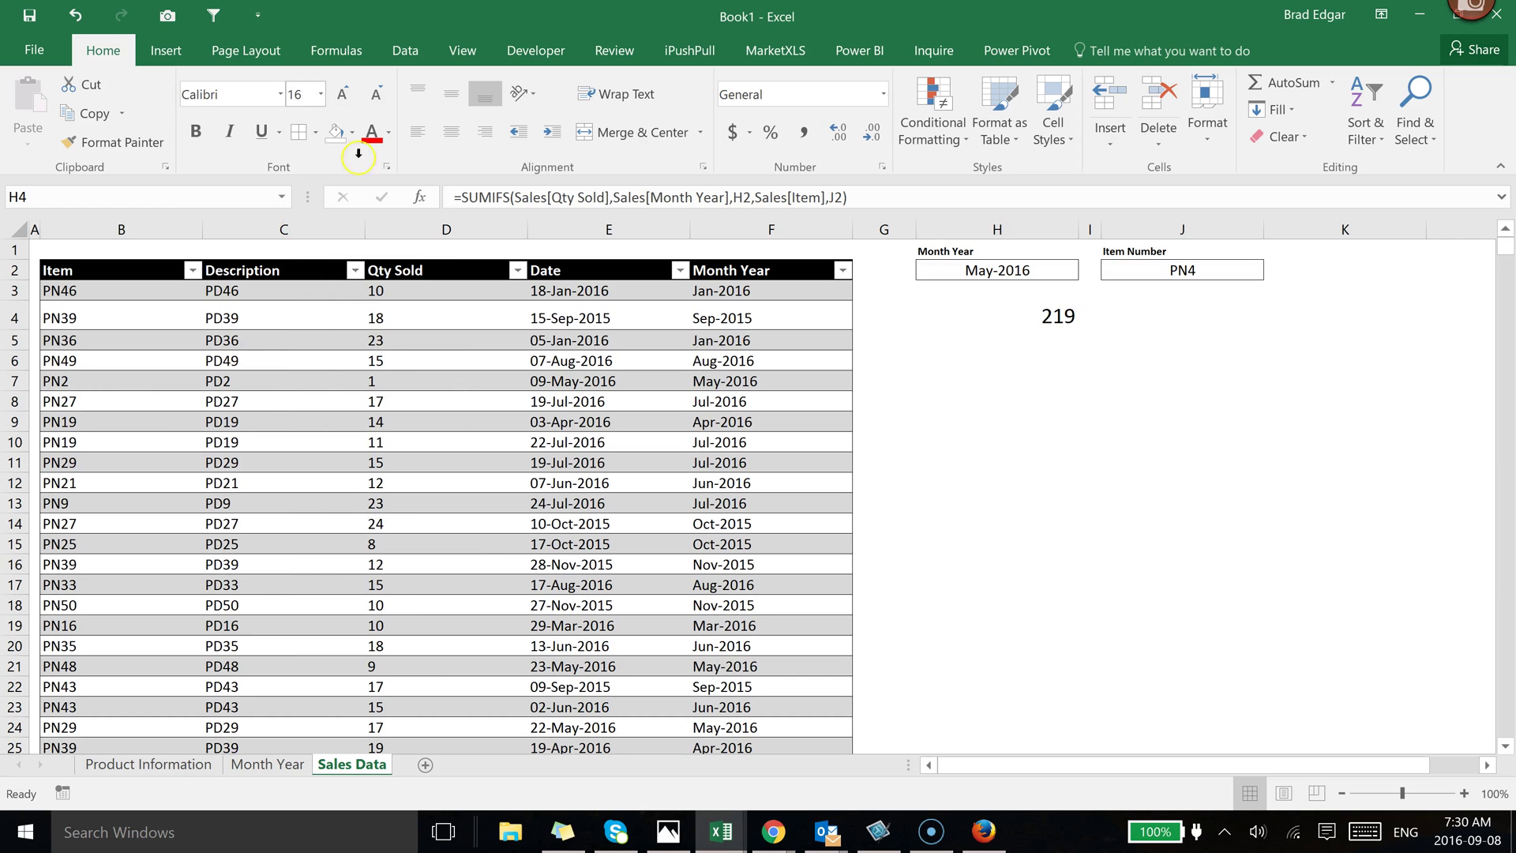
pyautogui.click(804, 395)
pyautogui.click(1052, 308)
pyautogui.click(1088, 363)
pyautogui.click(1060, 315)
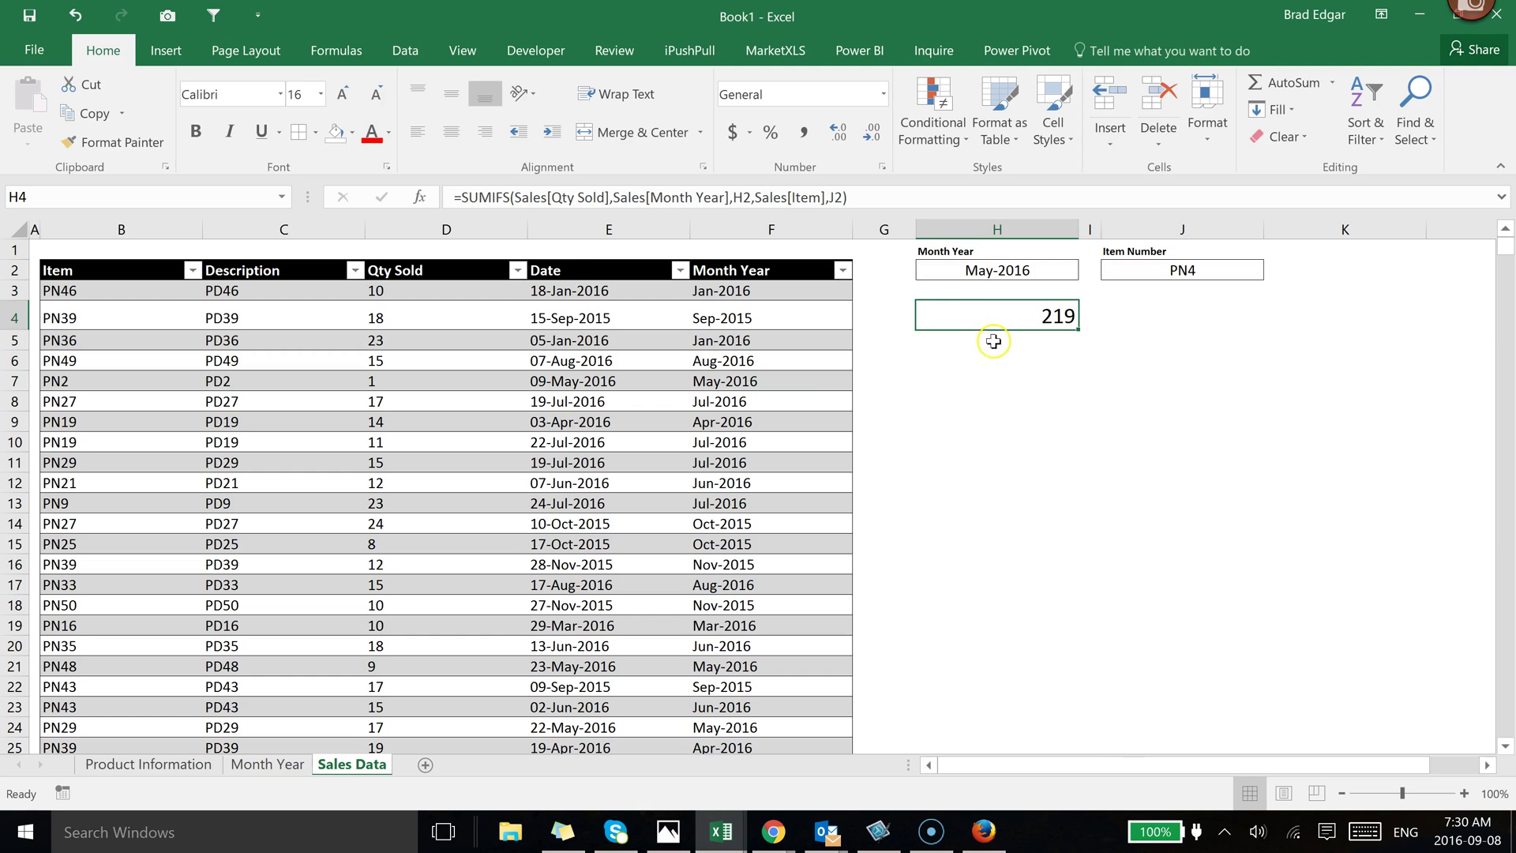
pyautogui.click(963, 293)
pyautogui.click(1003, 315)
# - Add an 8-point 'Total Value Sold' label in H3 and centre the H4 total
pyautogui.click(968, 291)
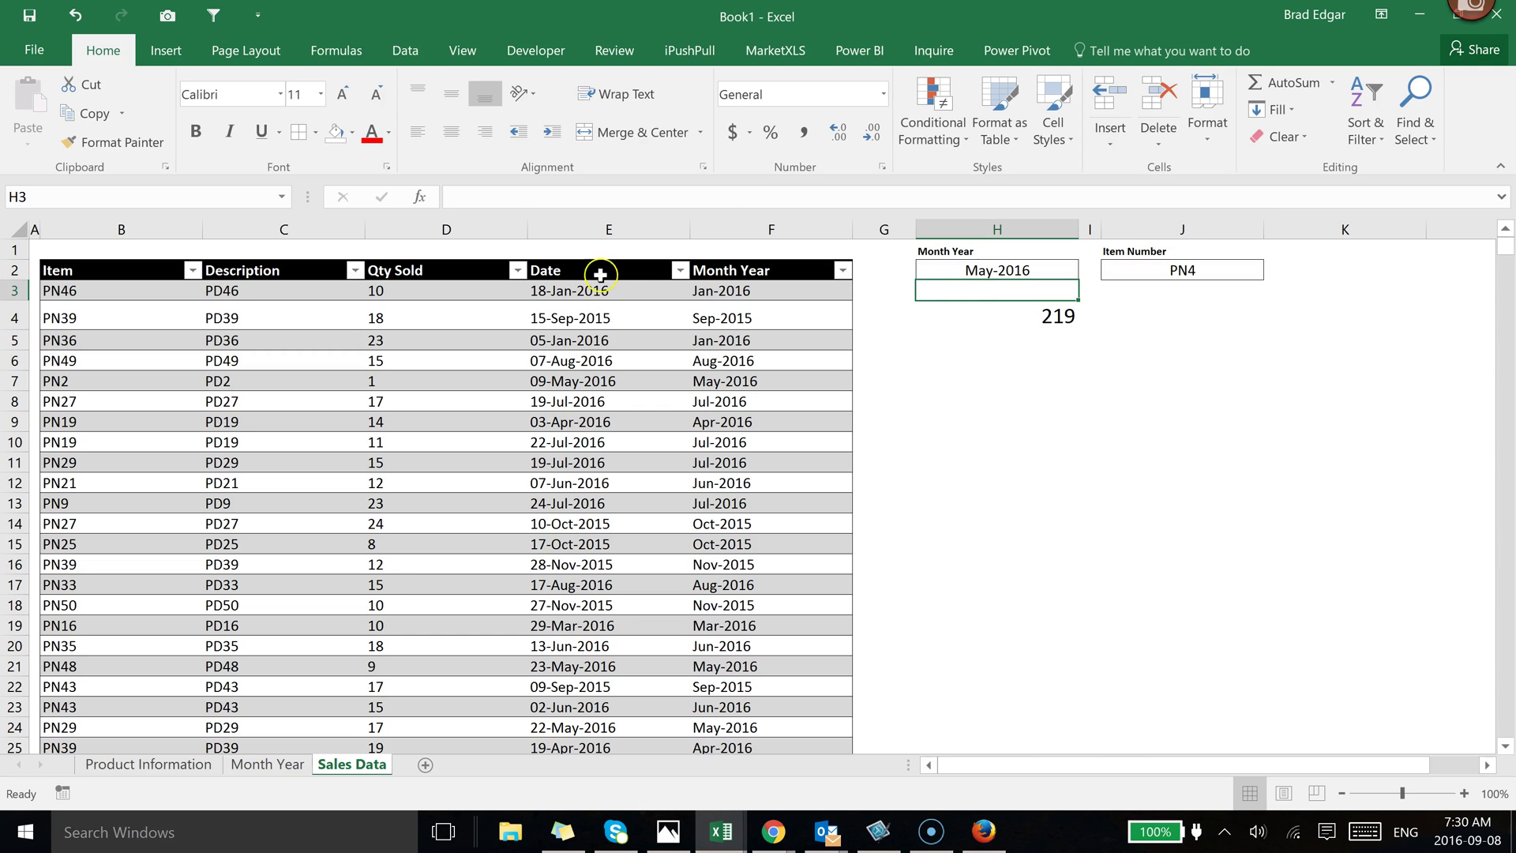
pyautogui.click(320, 95)
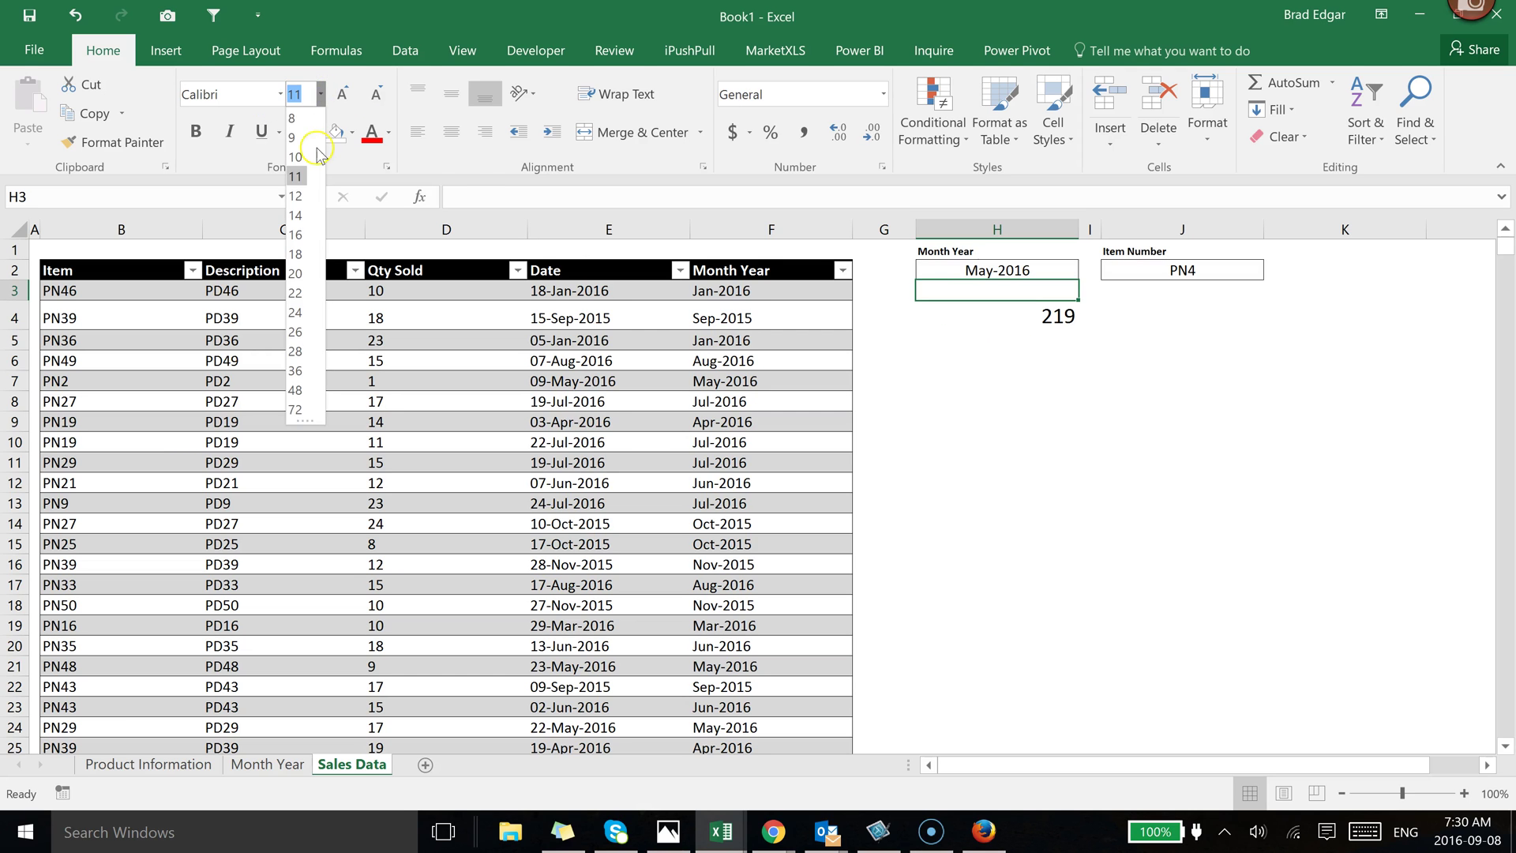
pyautogui.click(295, 113)
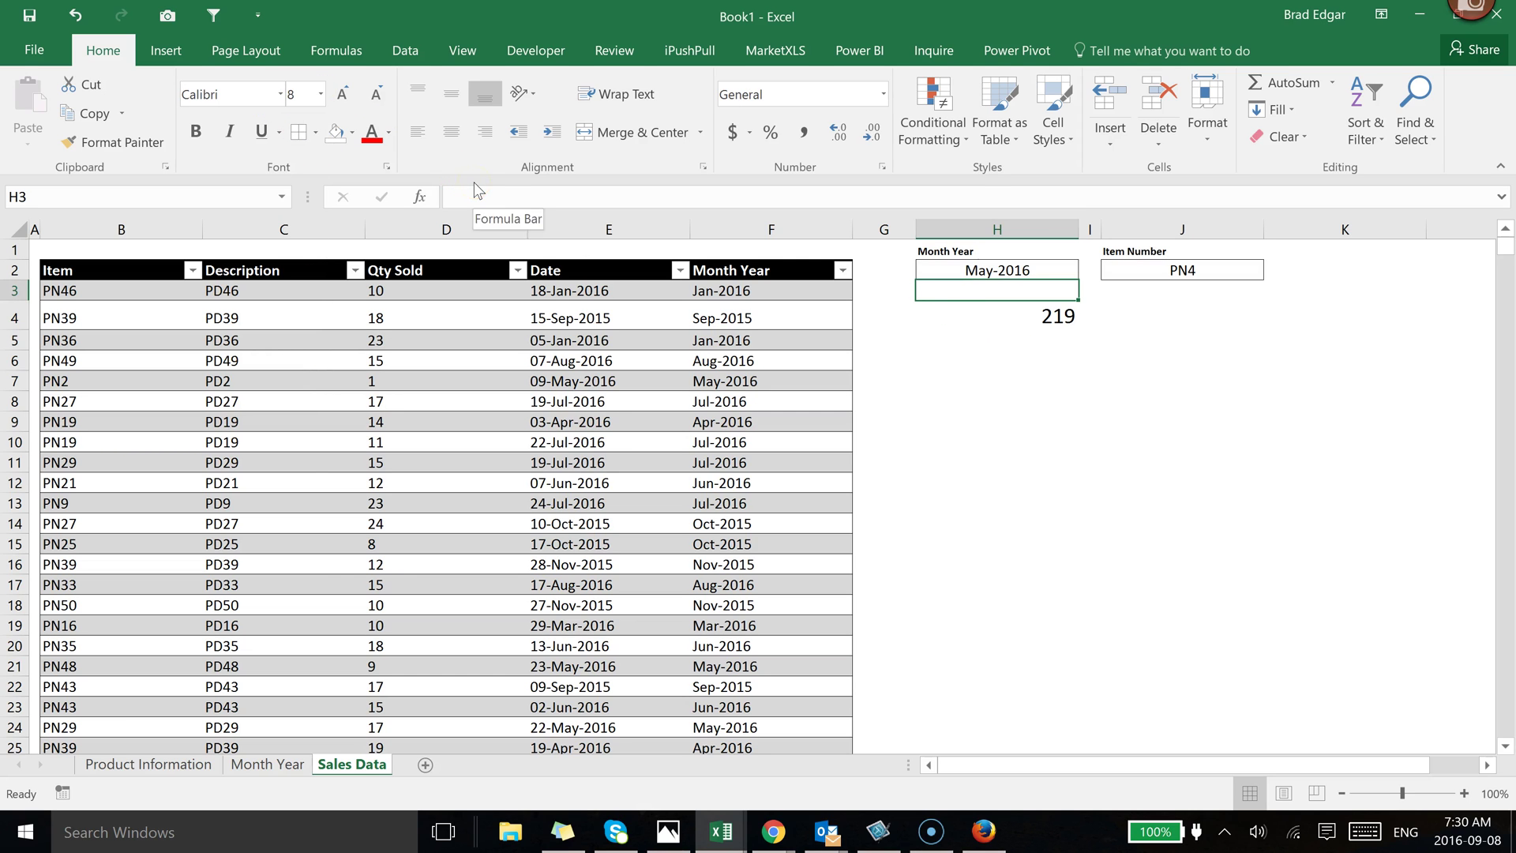
pyautogui.write('Total Value Sold')
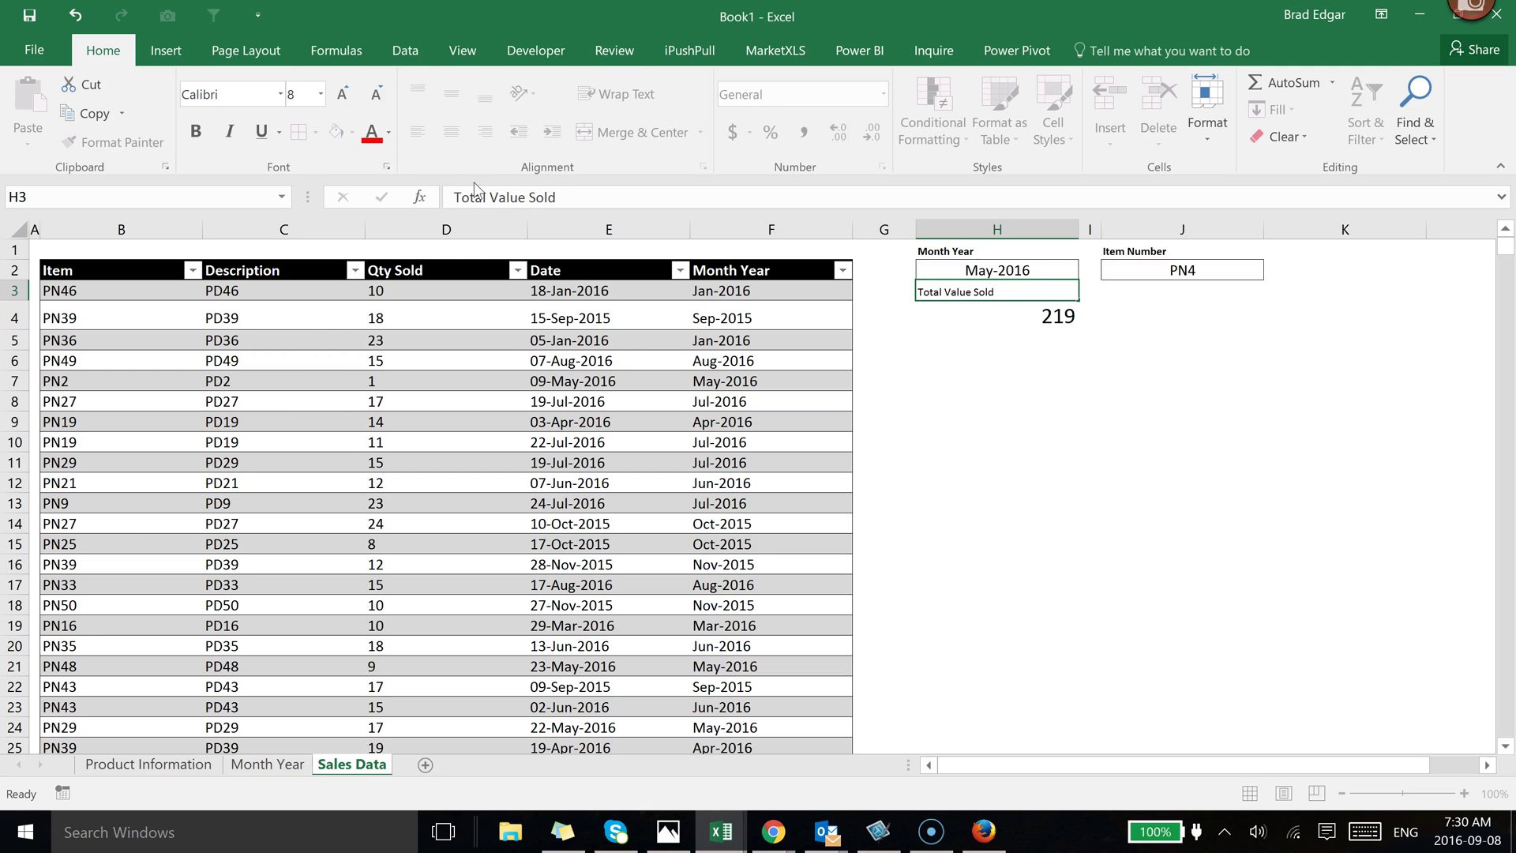
pyautogui.press('Return')
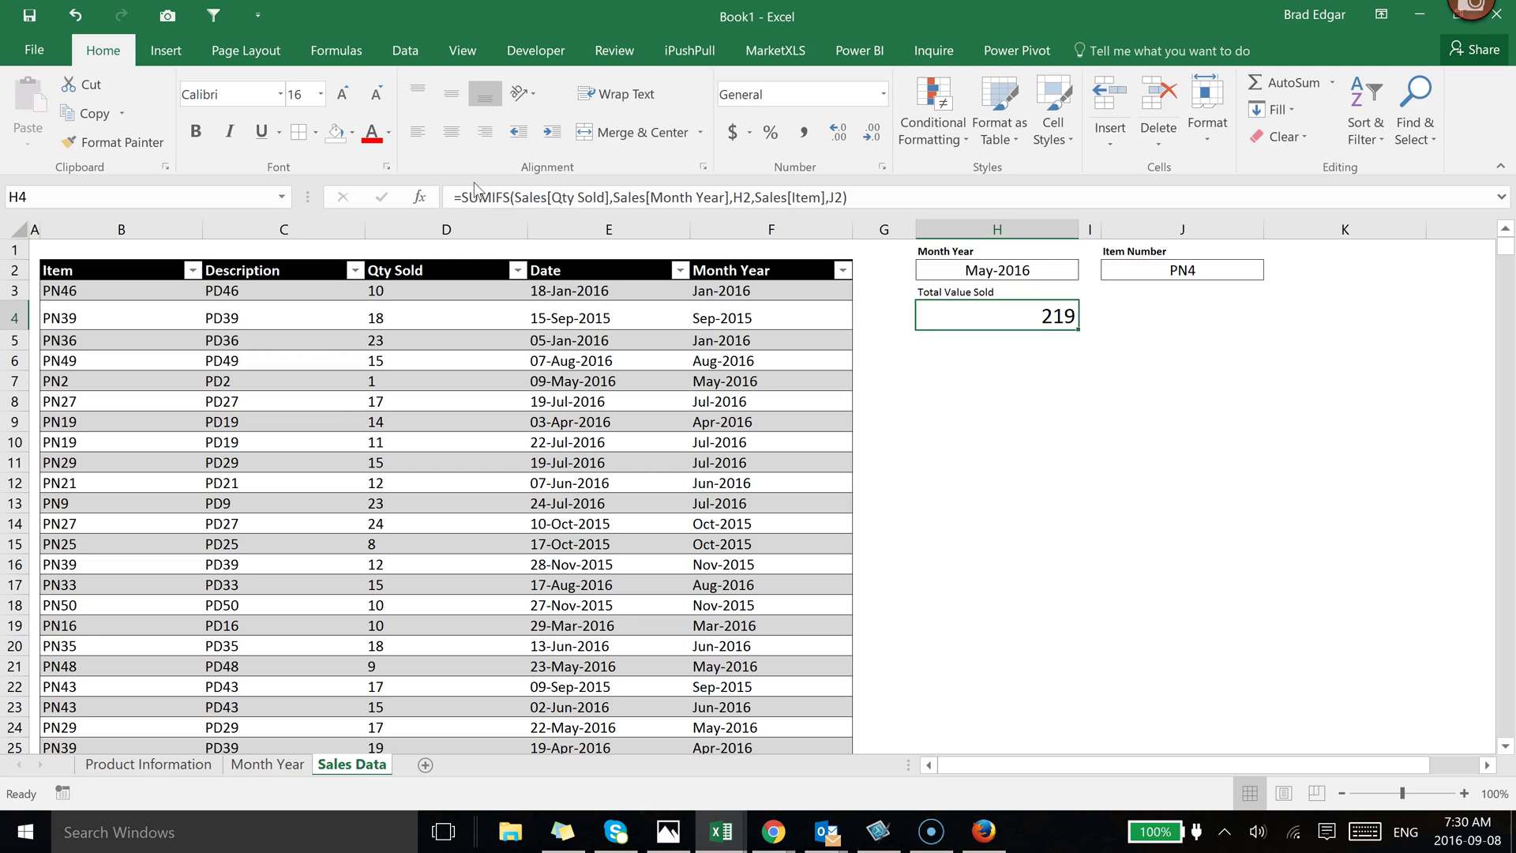
pyautogui.click(1170, 480)
pyautogui.click(999, 318)
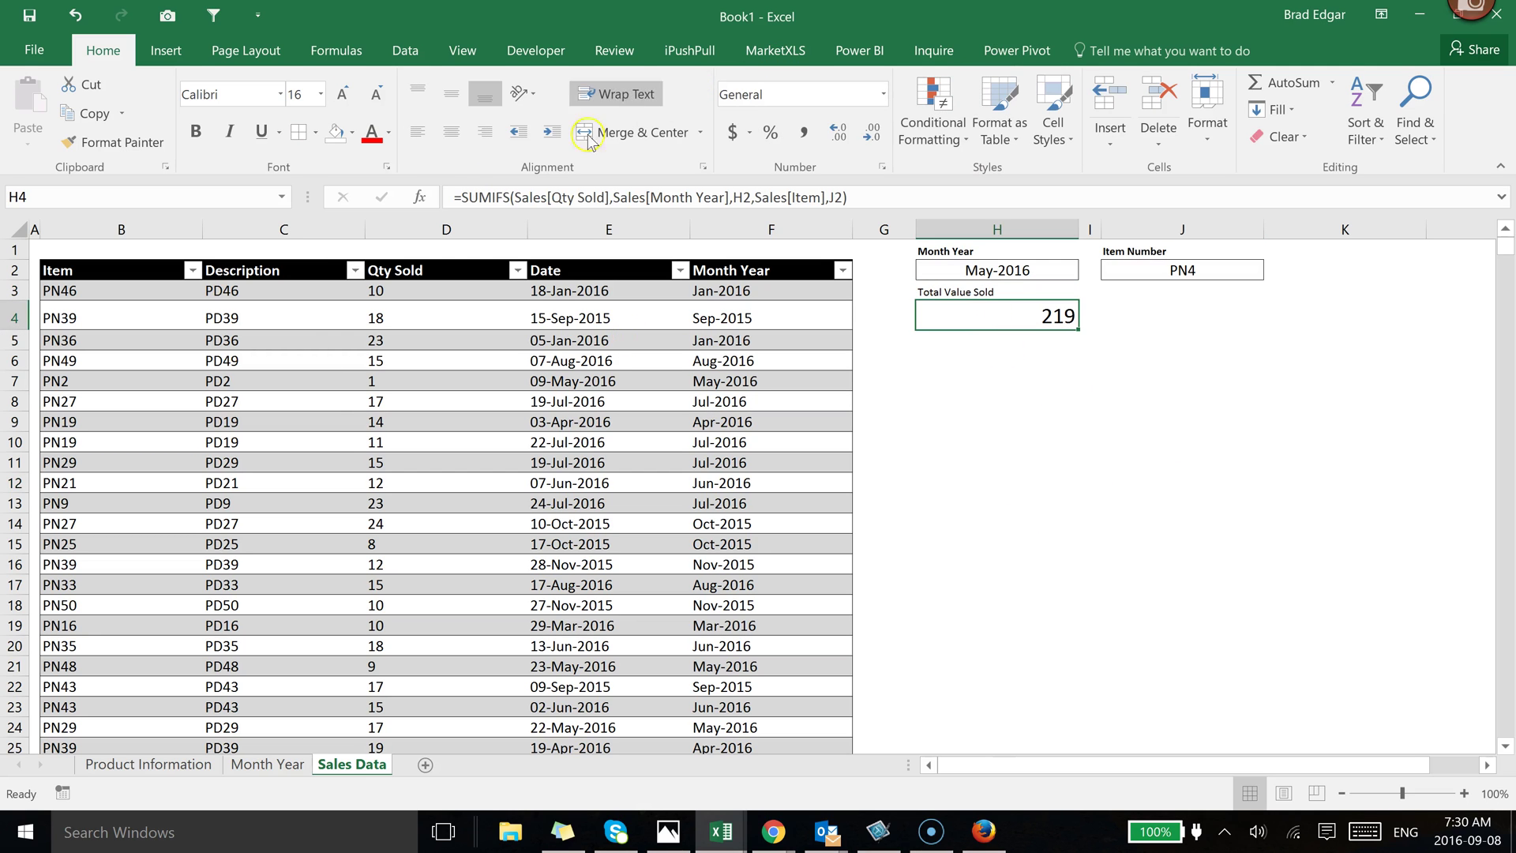
pyautogui.click(451, 132)
pyautogui.moveTo(979, 290); pyautogui.dragTo(974, 306)
# - Insert a cell above H3, shifting the label and total down one row
pyautogui.click(1177, 348)
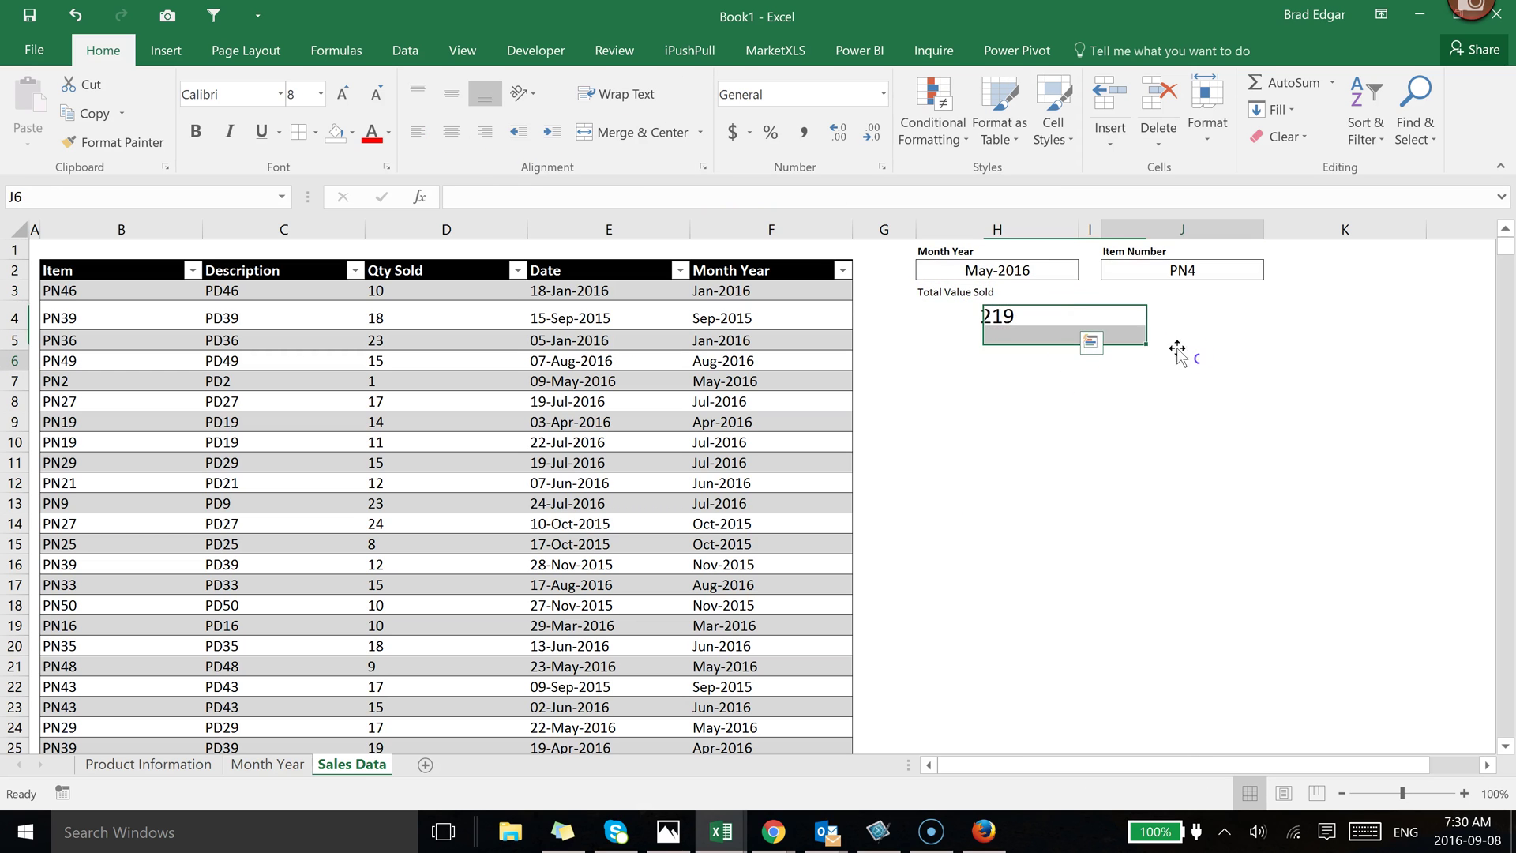
pyautogui.click(935, 294)
pyautogui.rightClick(993, 293)
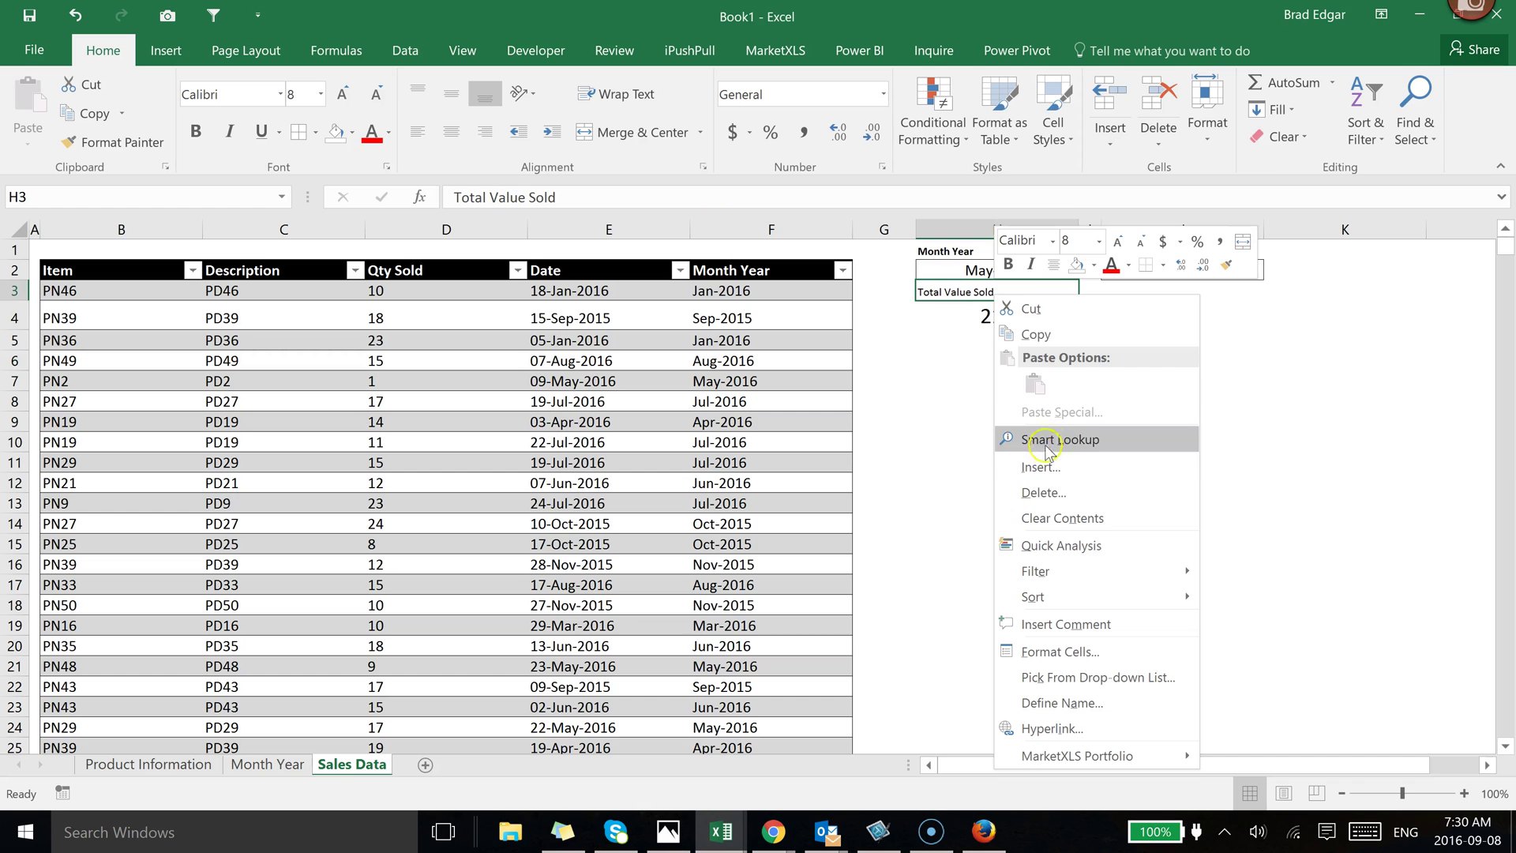
pyautogui.click(1114, 473)
pyautogui.click(997, 524)
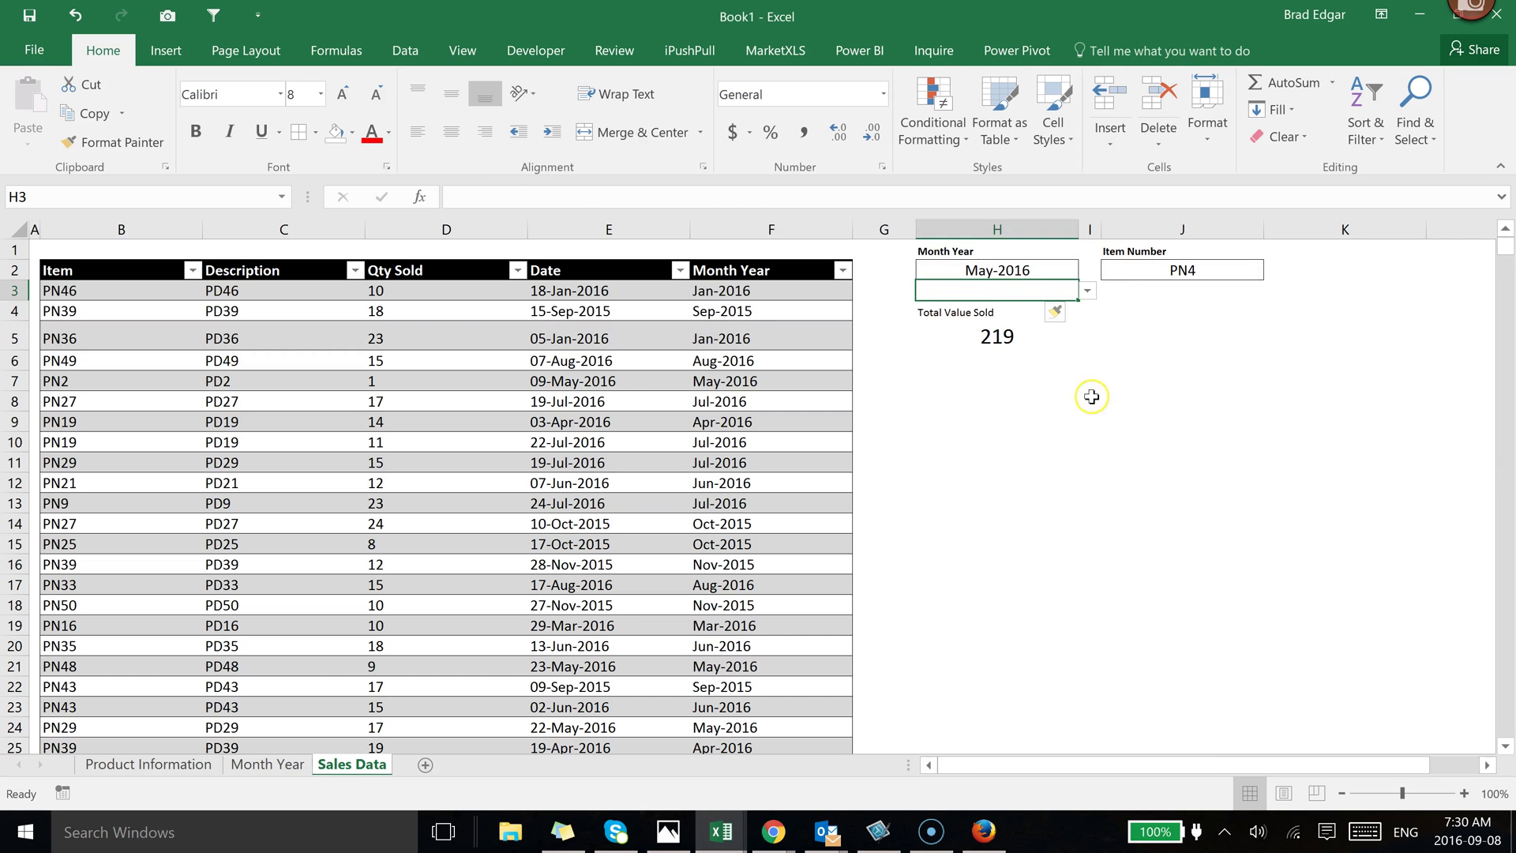
# - Centre the Total Value Sold label horizontally and vertically and make it bold
pyautogui.click(985, 336)
pyautogui.click(983, 311)
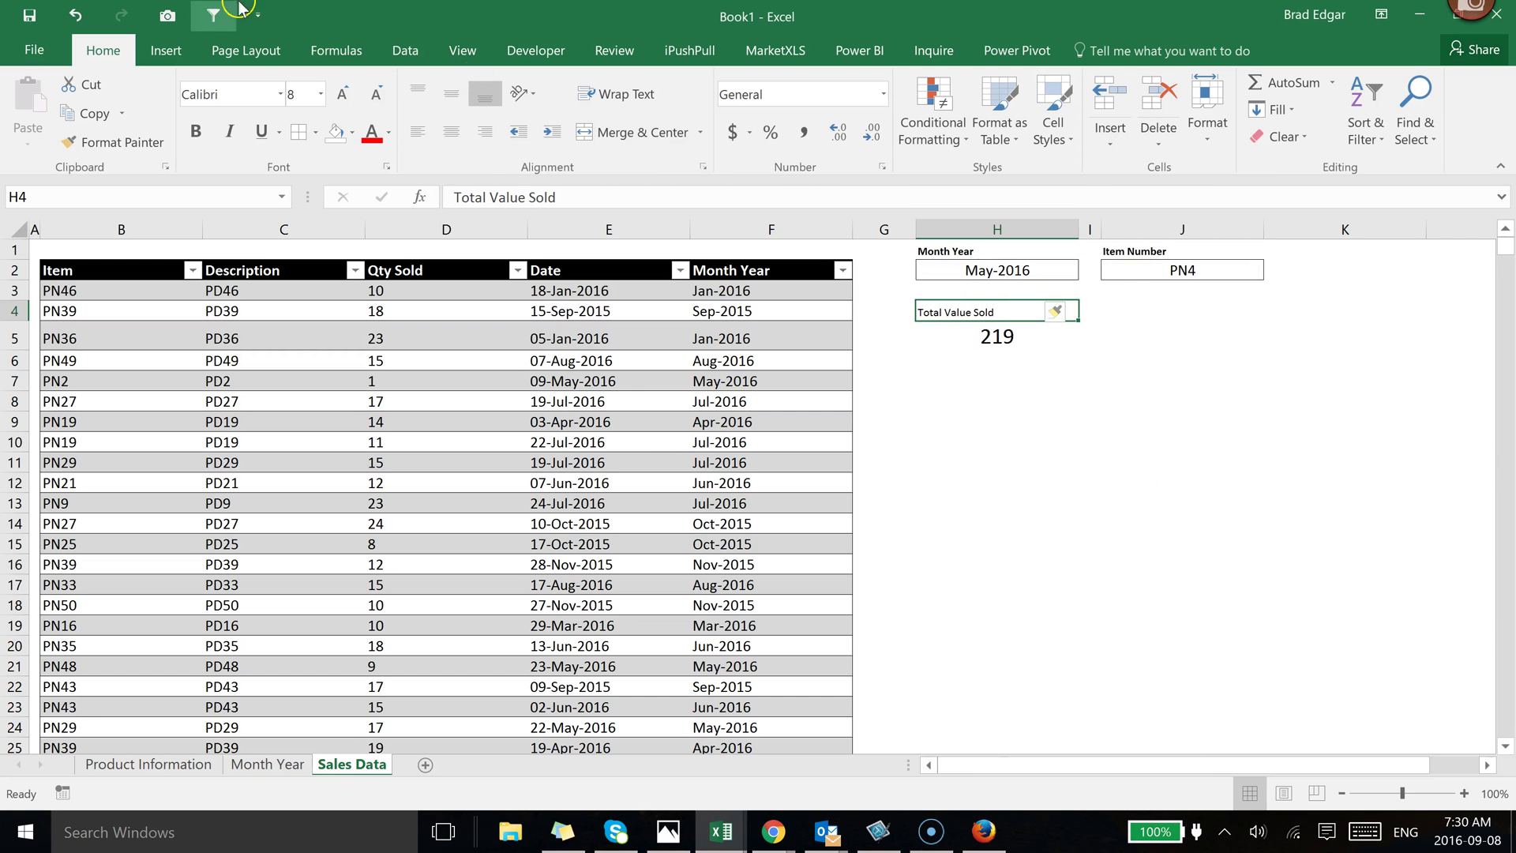
pyautogui.click(450, 132)
pyautogui.click(451, 93)
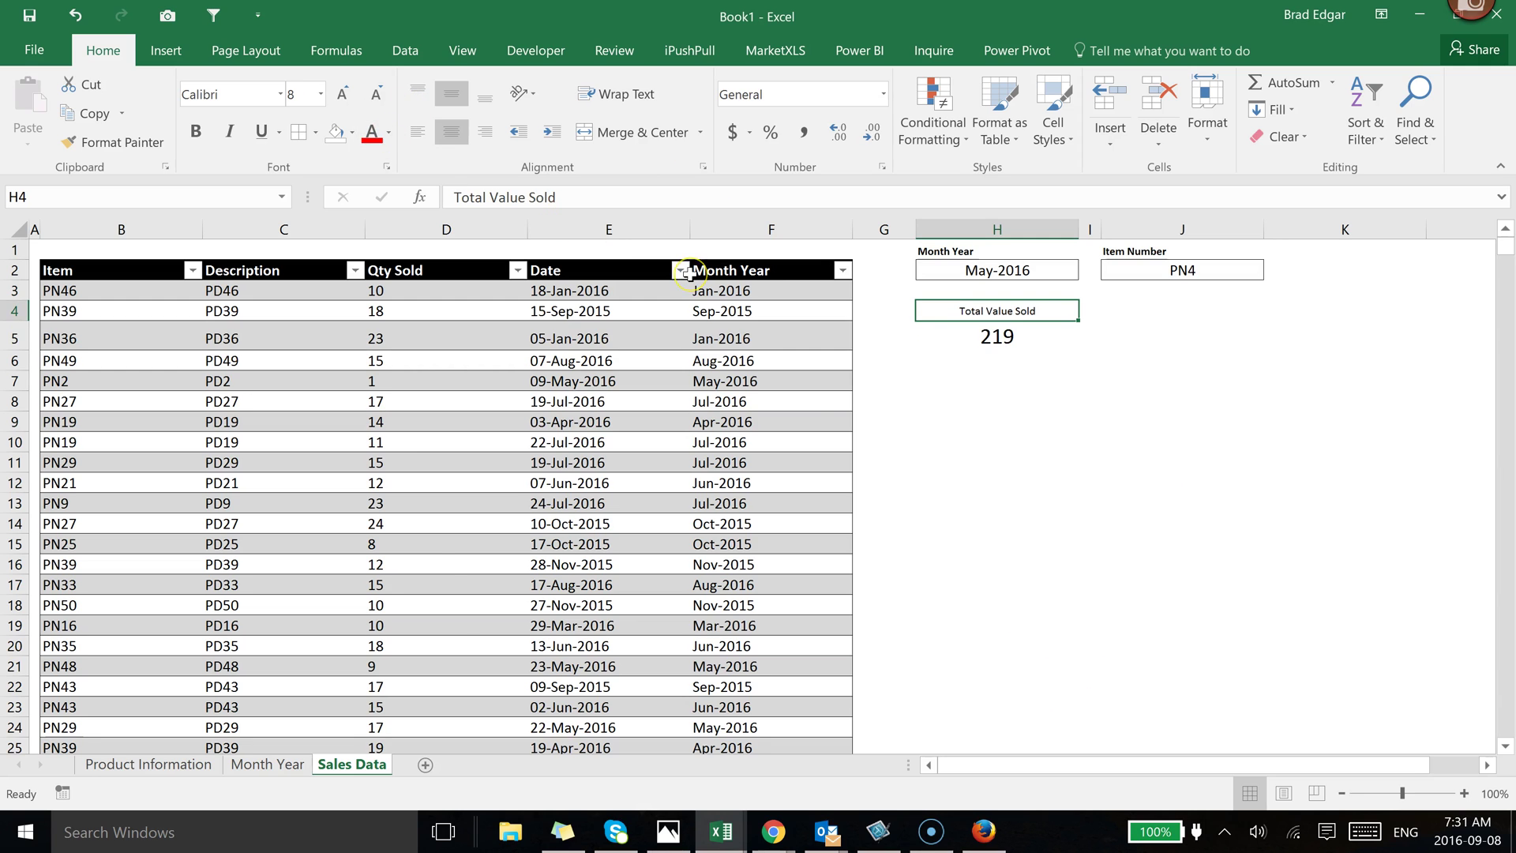
pyautogui.hotkey('ctrl', 'b')
pyautogui.click(1154, 500)
pyautogui.click(1129, 442)
pyautogui.click(1106, 402)
# - Apply an outside border around the label and total in H4:H5
pyautogui.moveTo(990, 316); pyautogui.dragTo(993, 338)
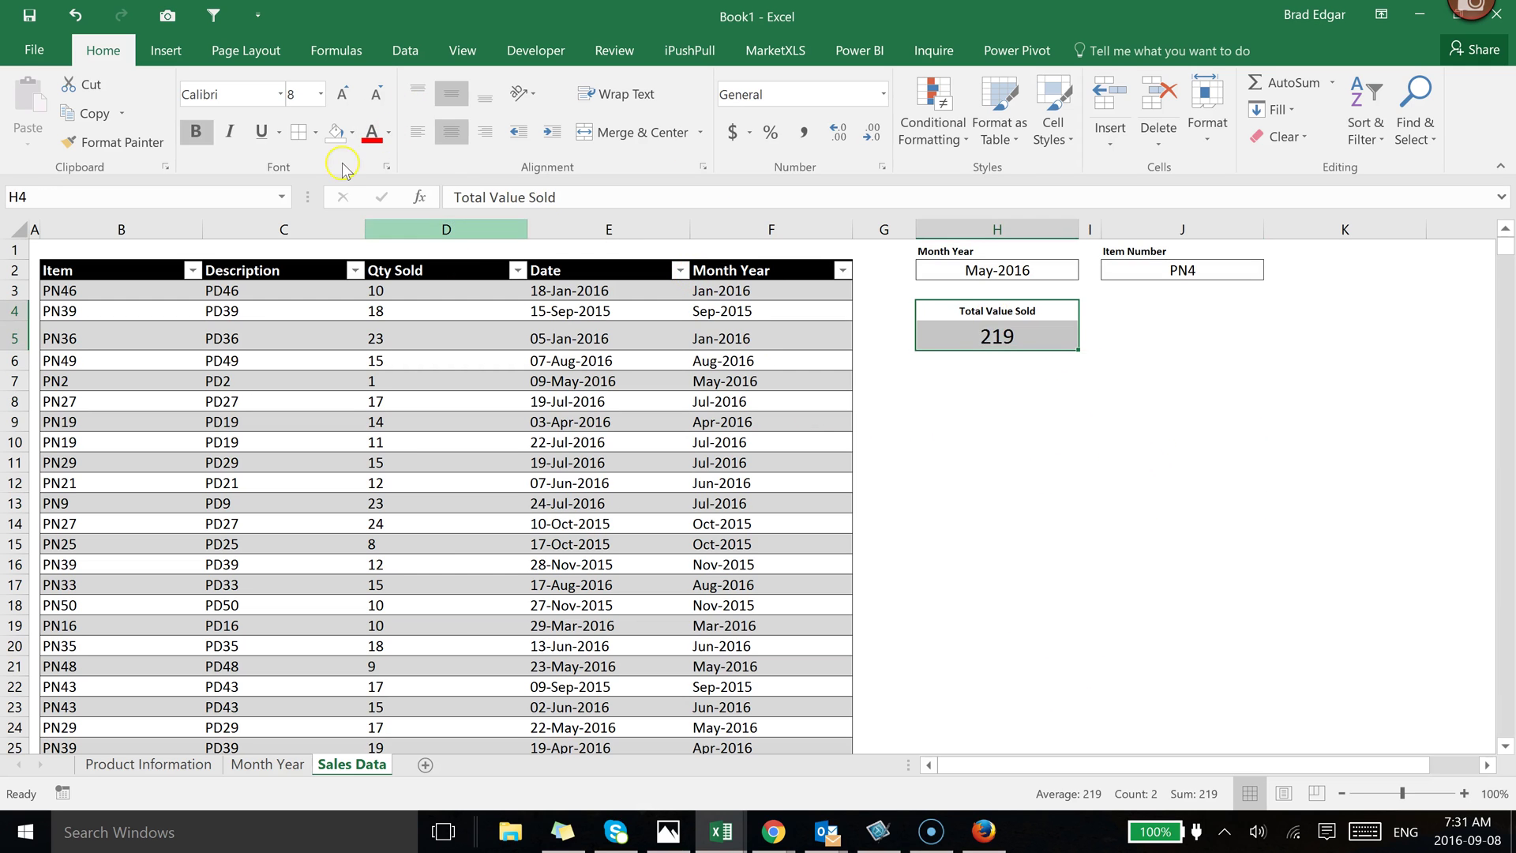
pyautogui.click(317, 133)
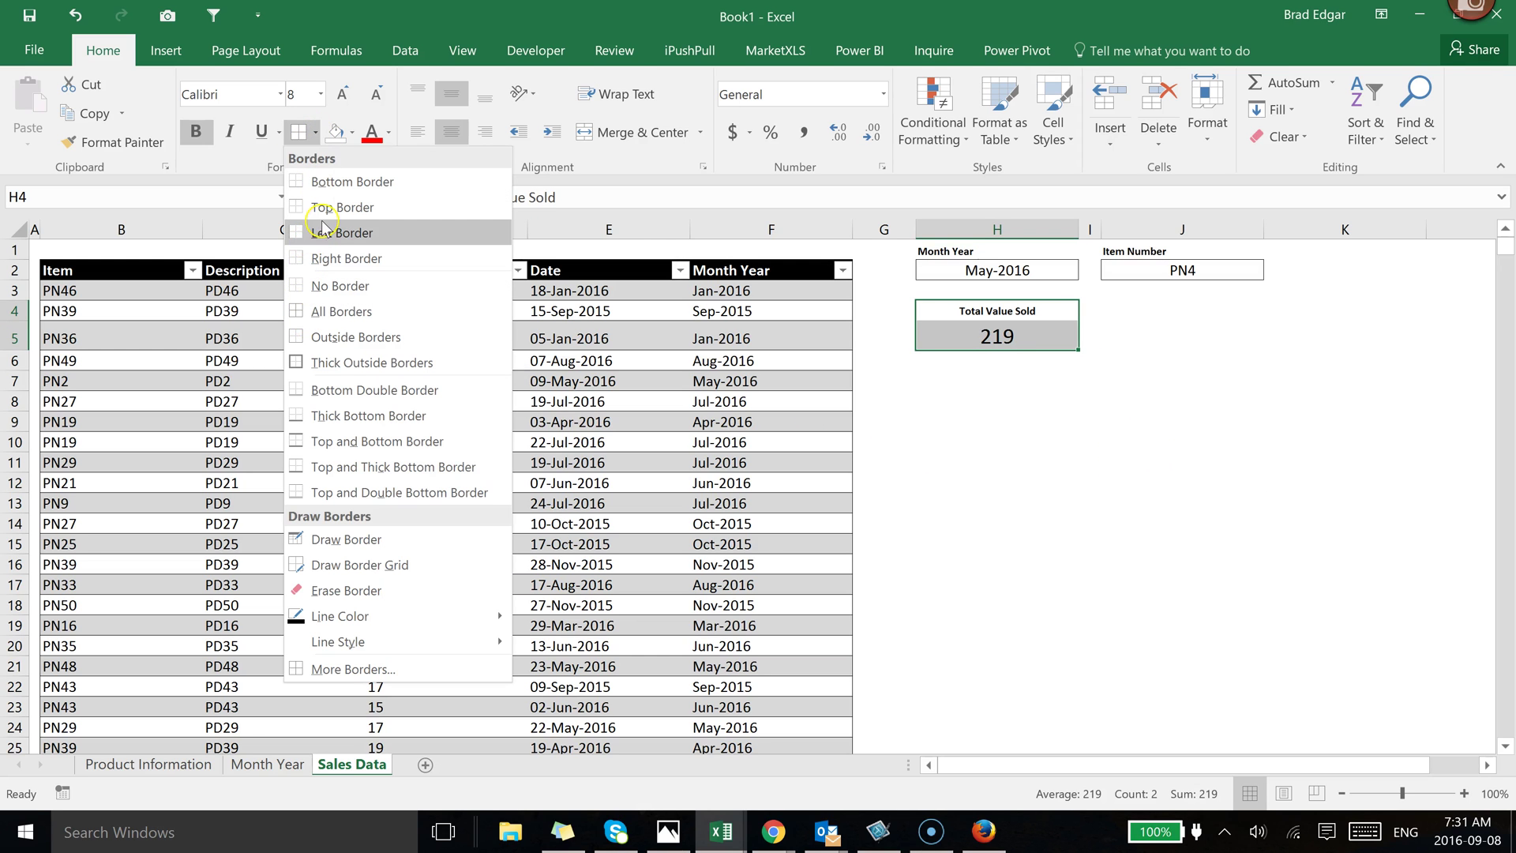
pyautogui.click(318, 313)
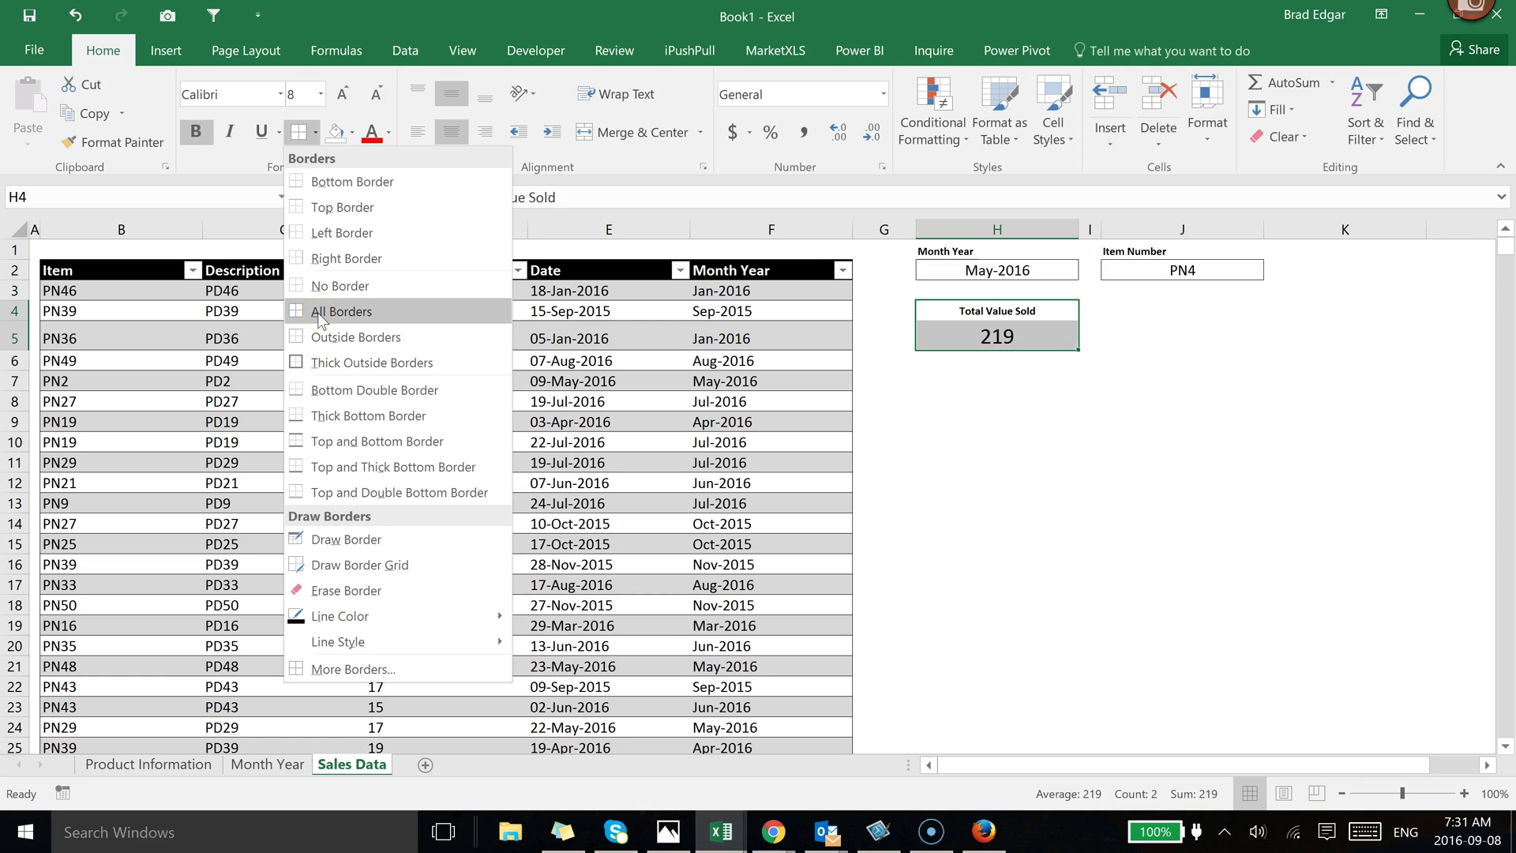
pyautogui.click(318, 337)
# - Pick Apr-2016 in the H2 Month Year dropdown, recalculating the total to 196
pyautogui.click(1233, 495)
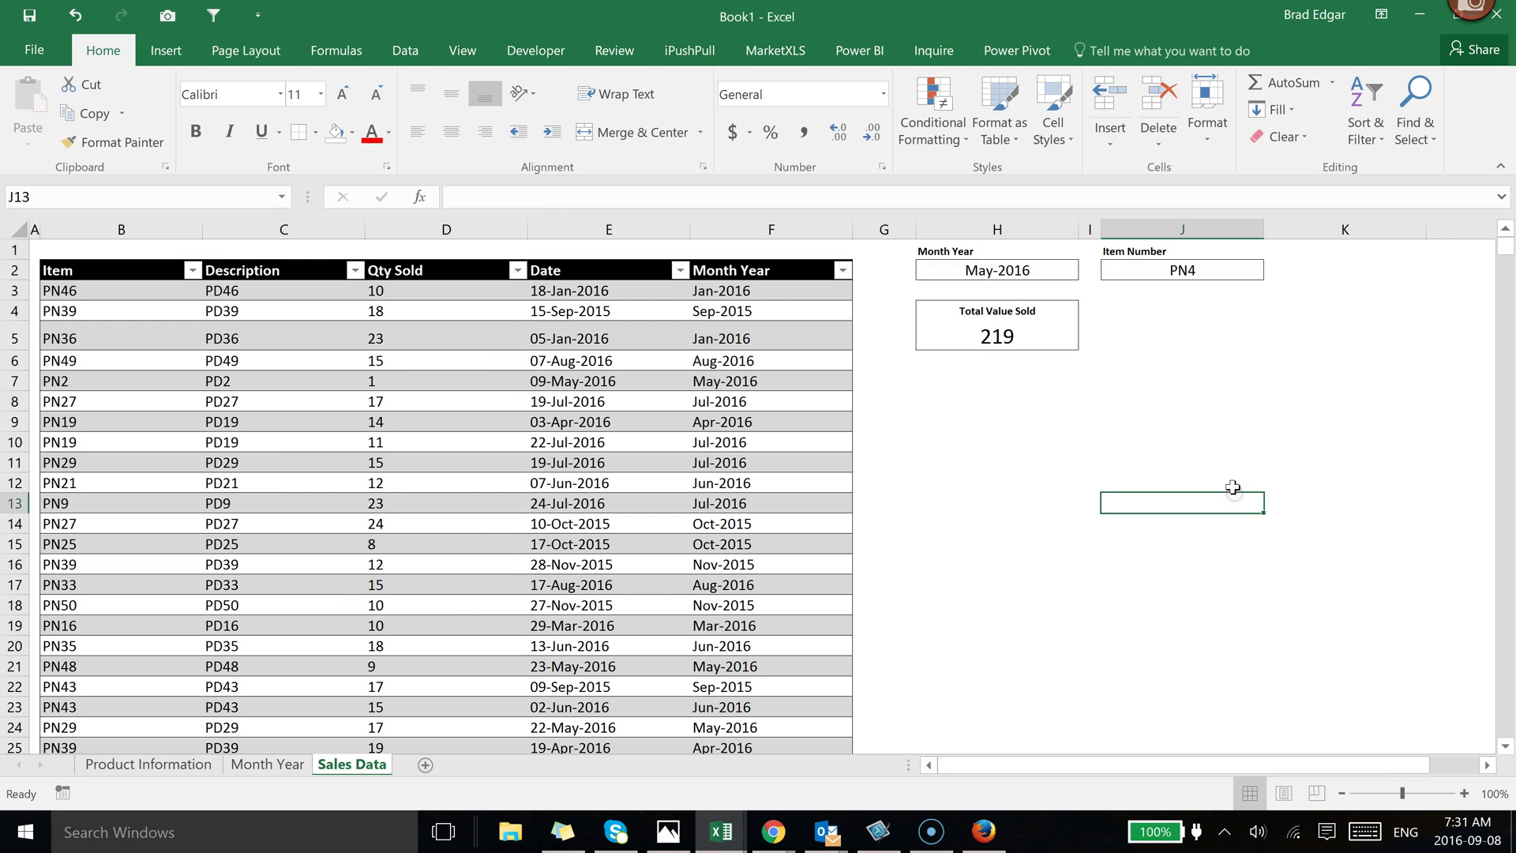
pyautogui.click(1022, 338)
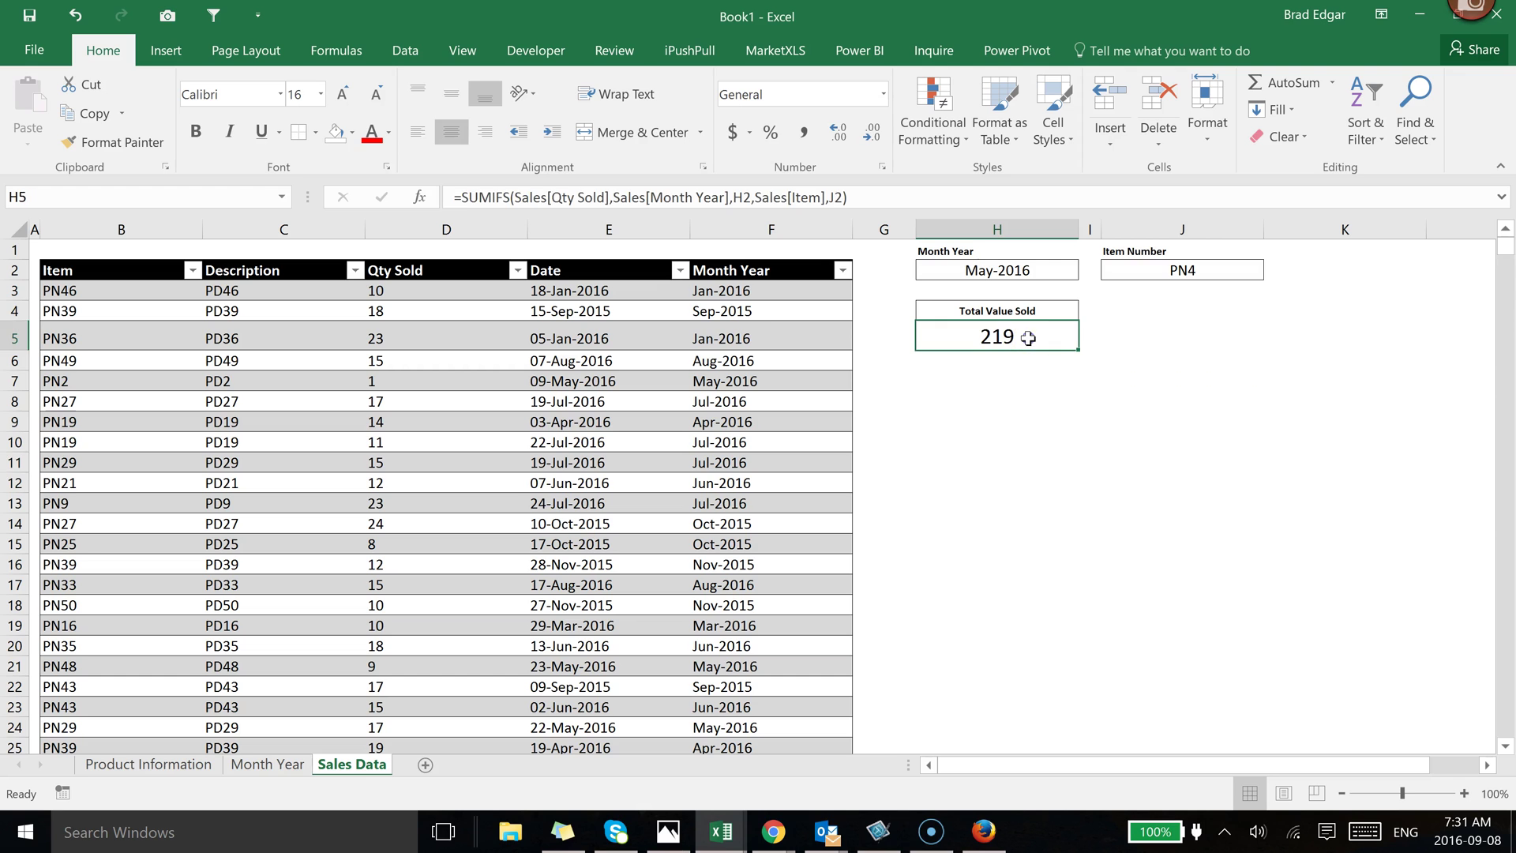
pyautogui.moveTo(1028, 314); pyautogui.dragTo(1025, 338)
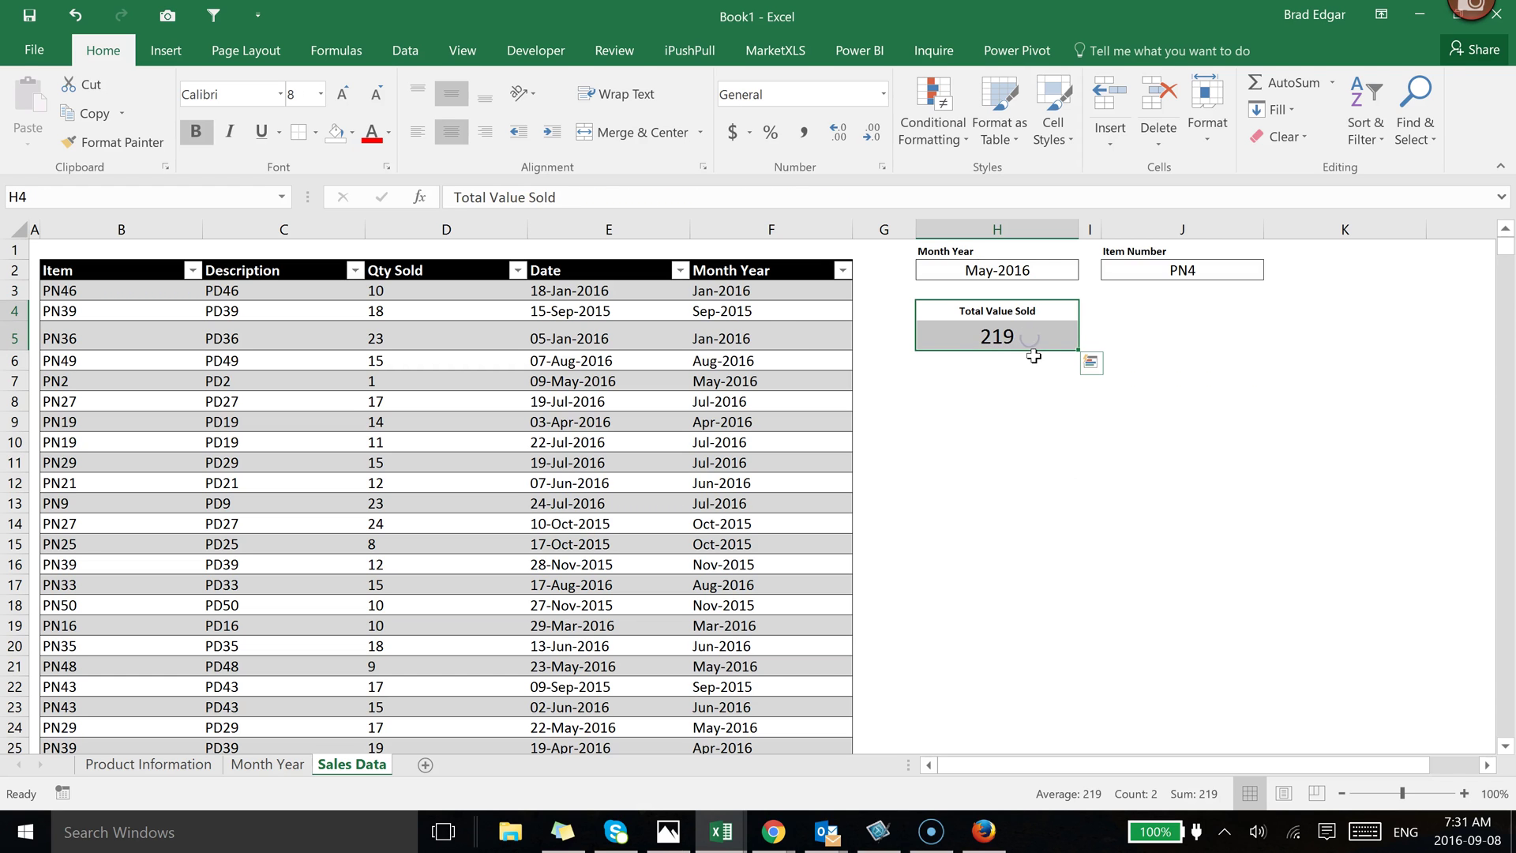
pyautogui.click(1172, 401)
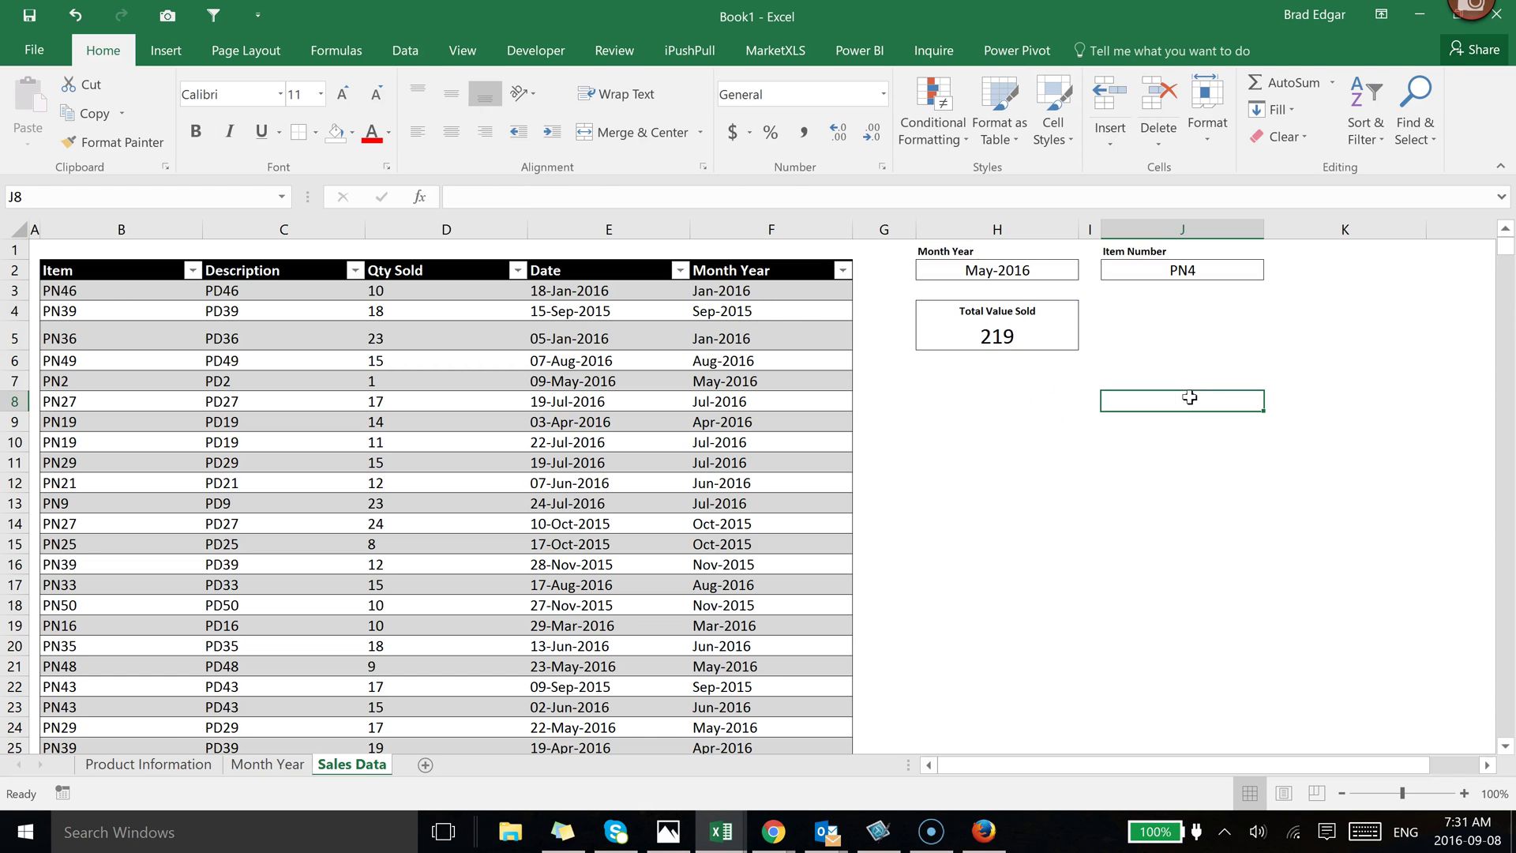
pyautogui.click(1046, 269)
pyautogui.click(1087, 270)
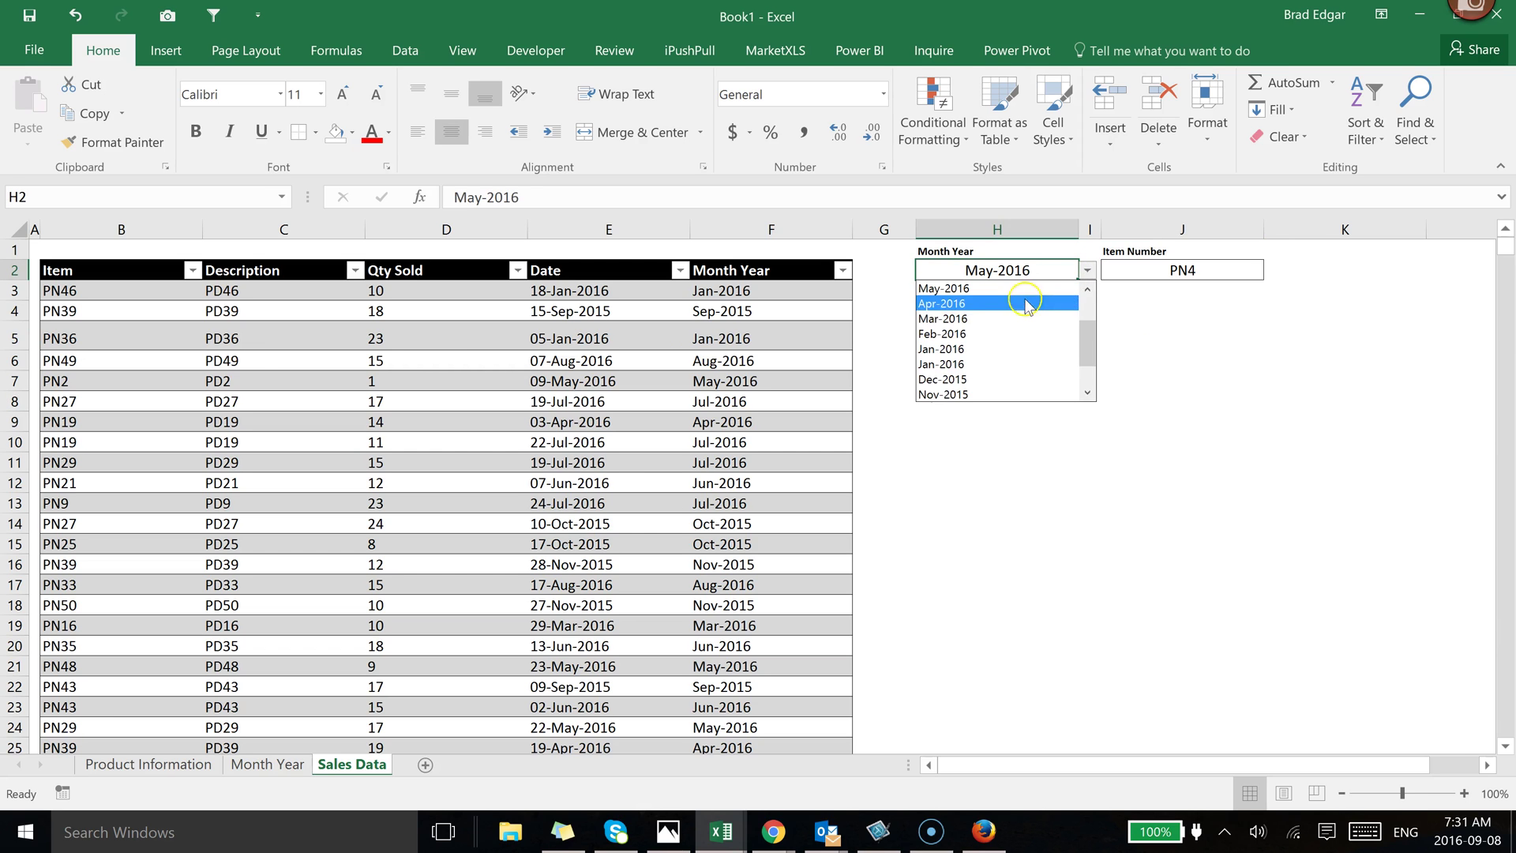
pyautogui.click(1004, 304)
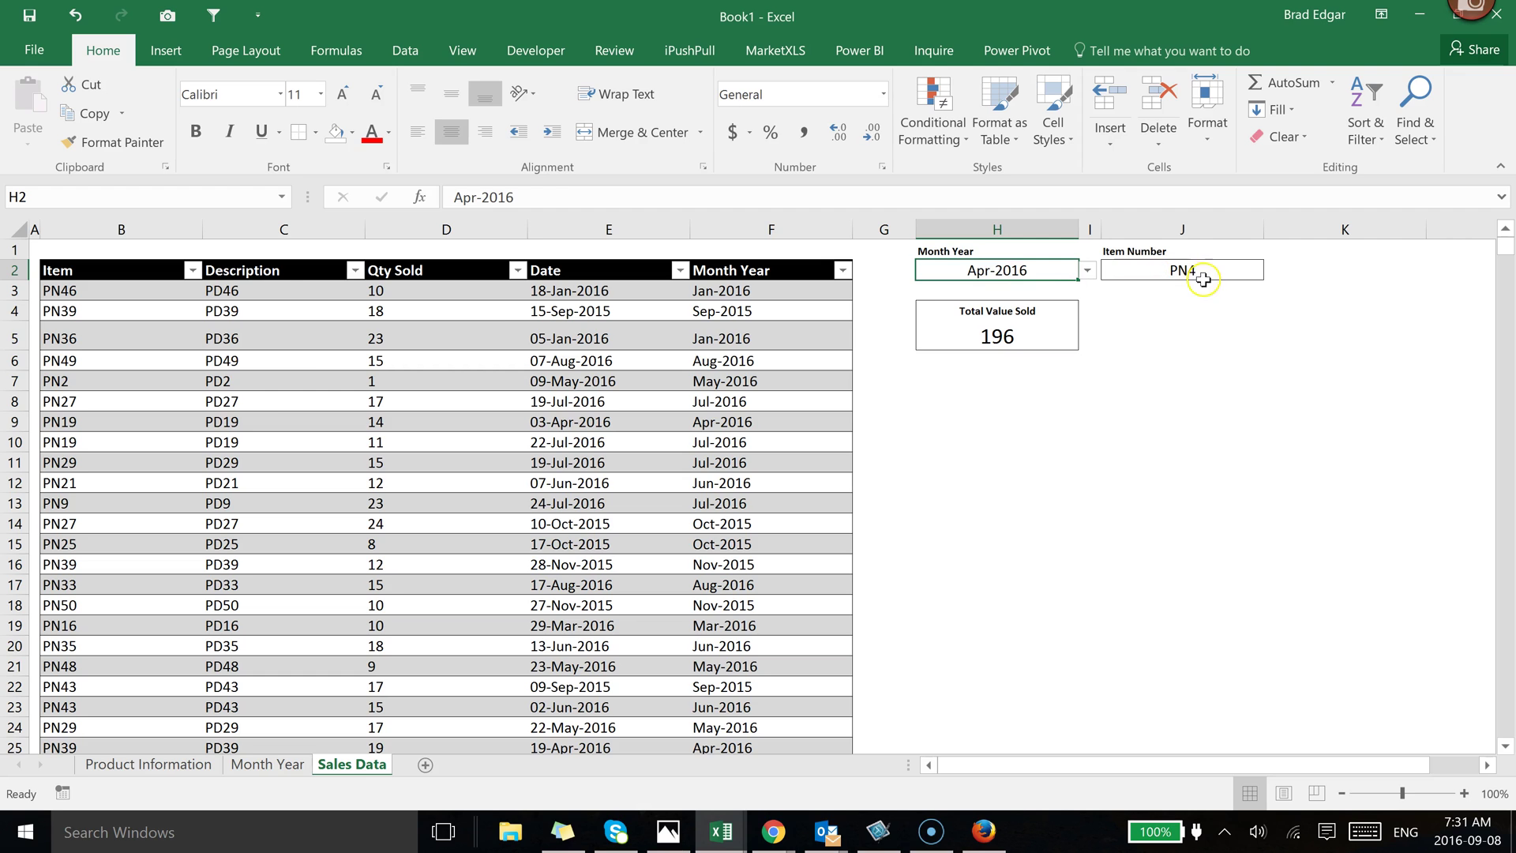
# - Filter the Item column to show only PN4 rows
pyautogui.click(191, 273)
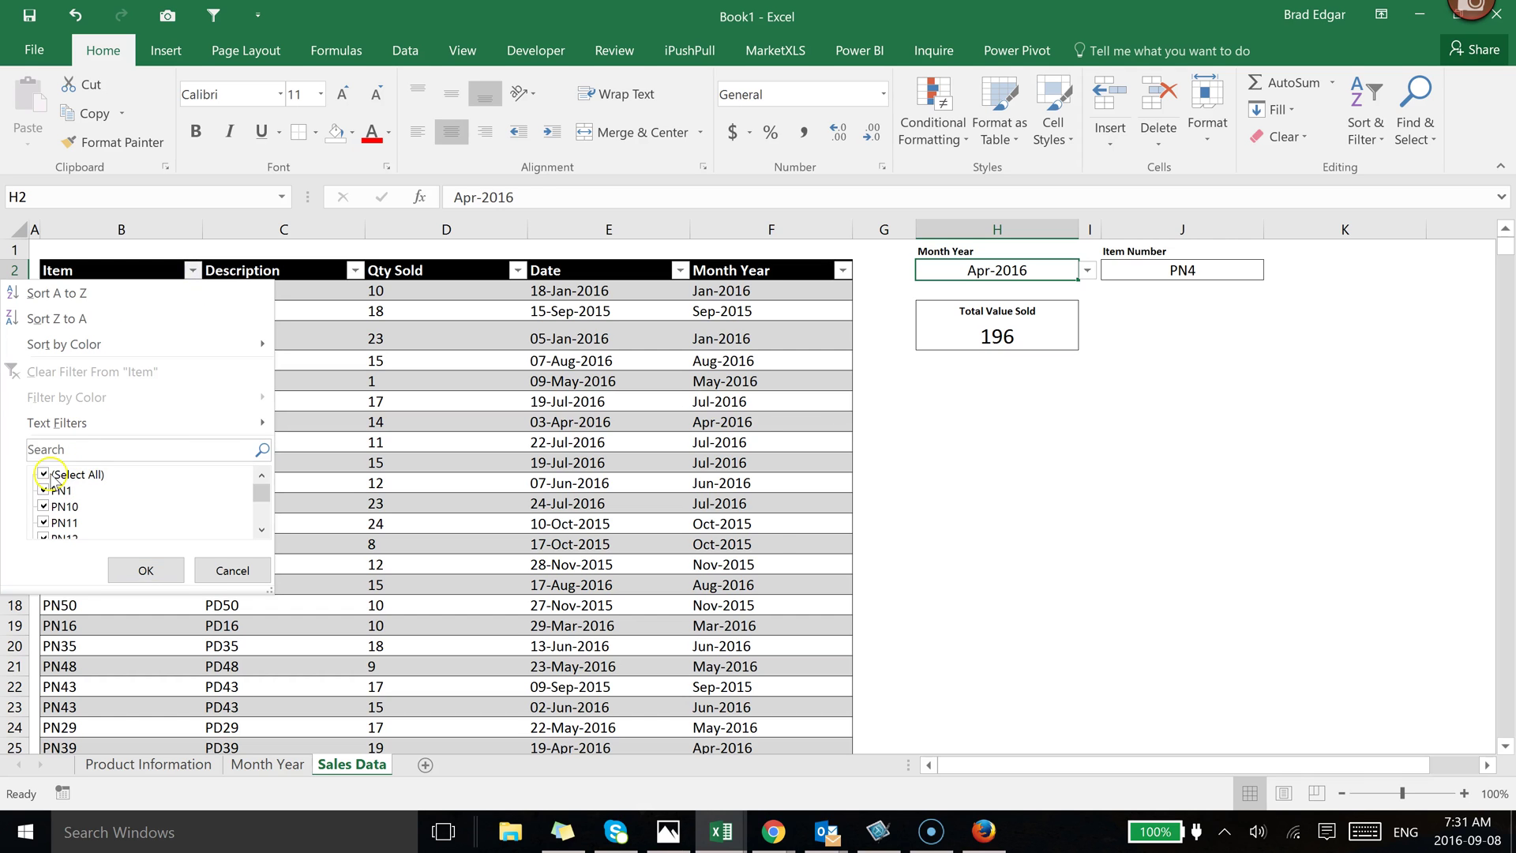
pyautogui.click(44, 475)
pyautogui.moveTo(261, 493); pyautogui.dragTo(262, 503)
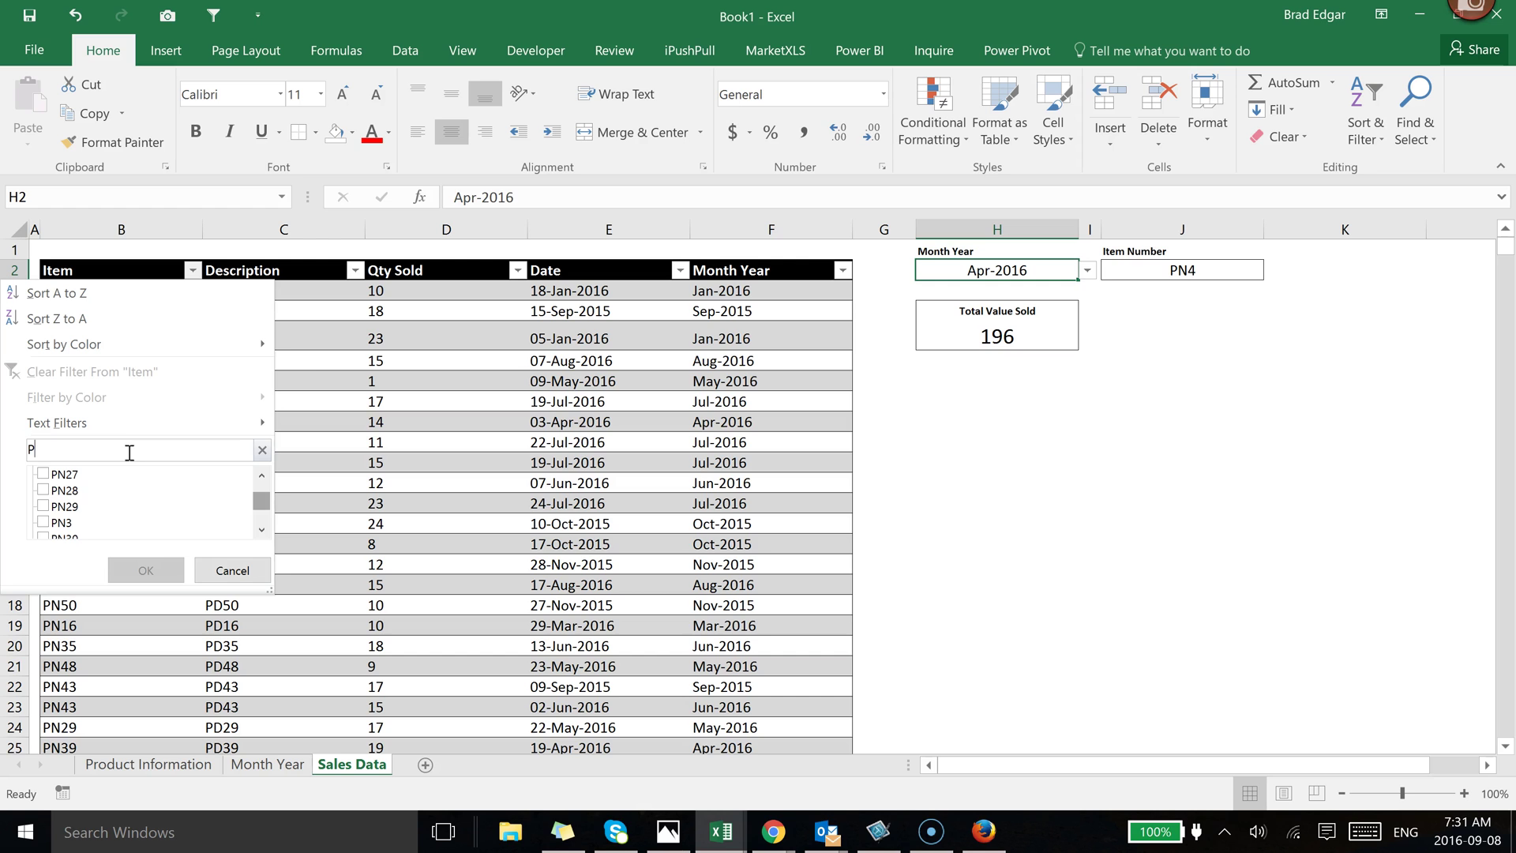
pyautogui.write('PN4')
pyautogui.press('Return')
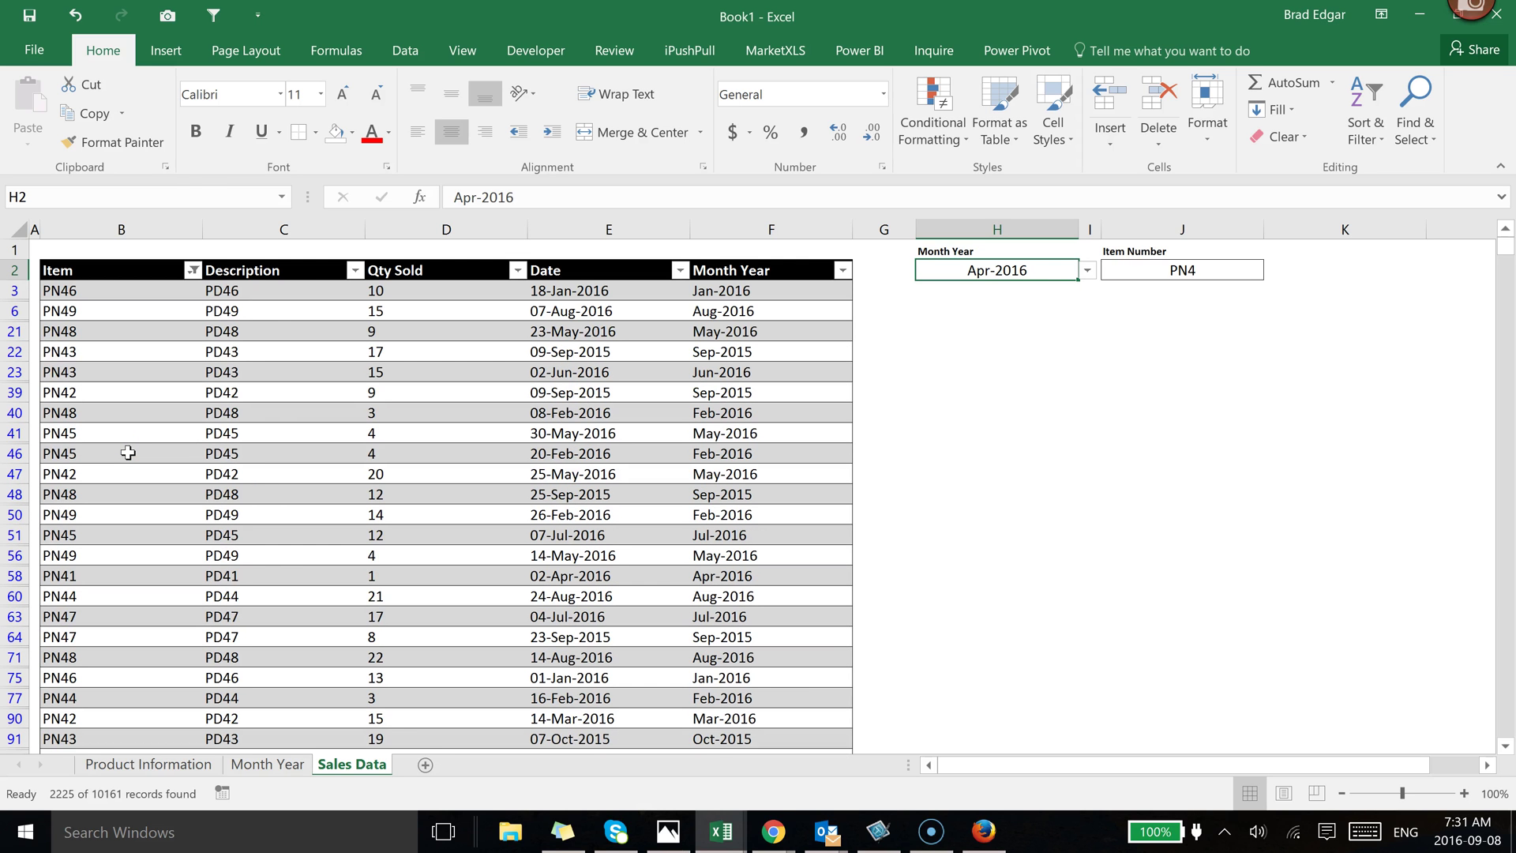
pyautogui.click(193, 270)
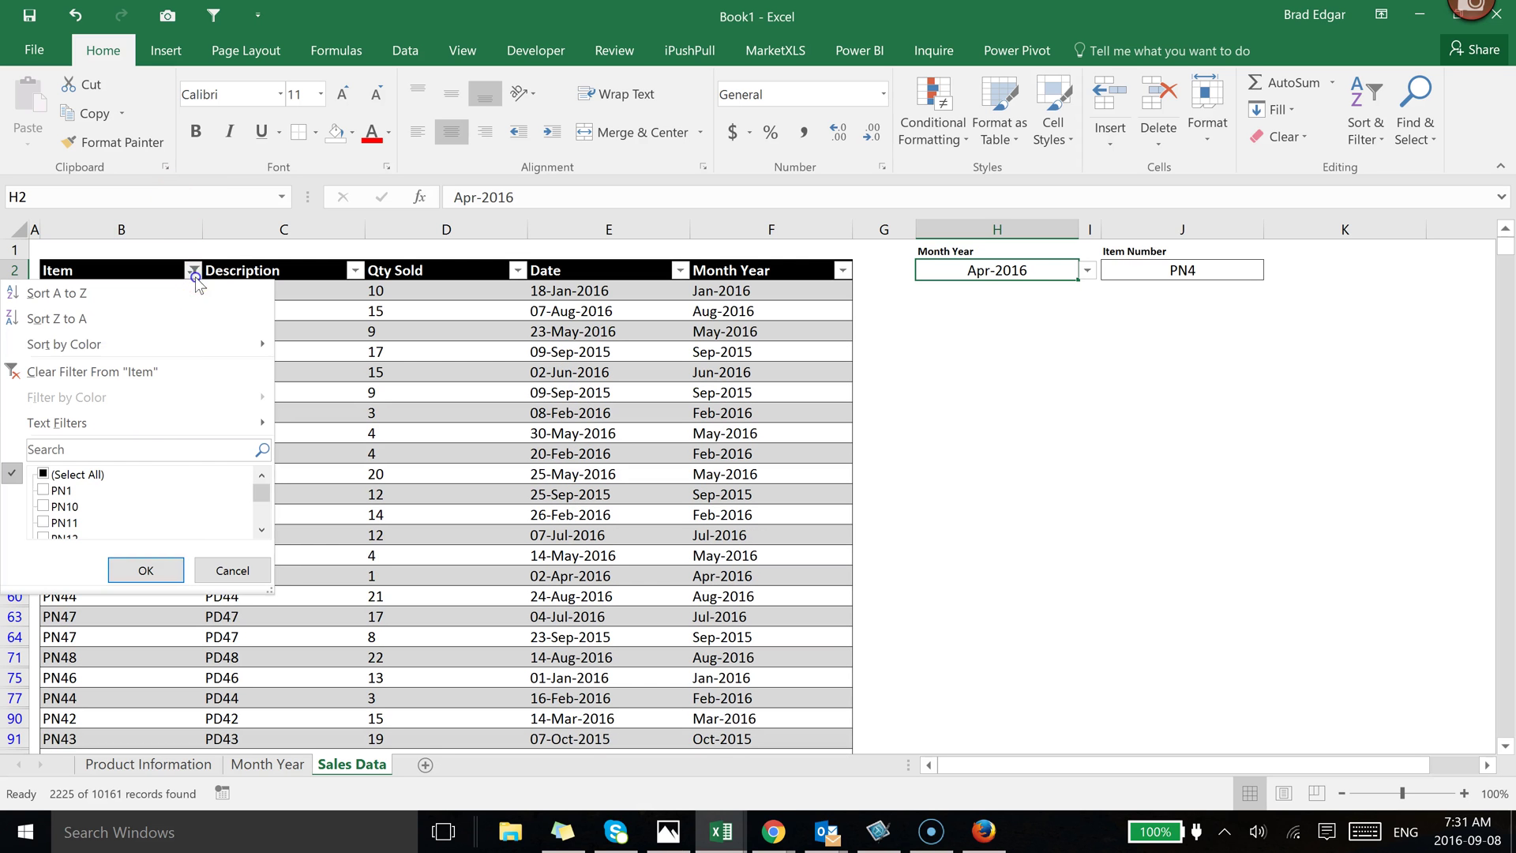
pyautogui.click(72, 455)
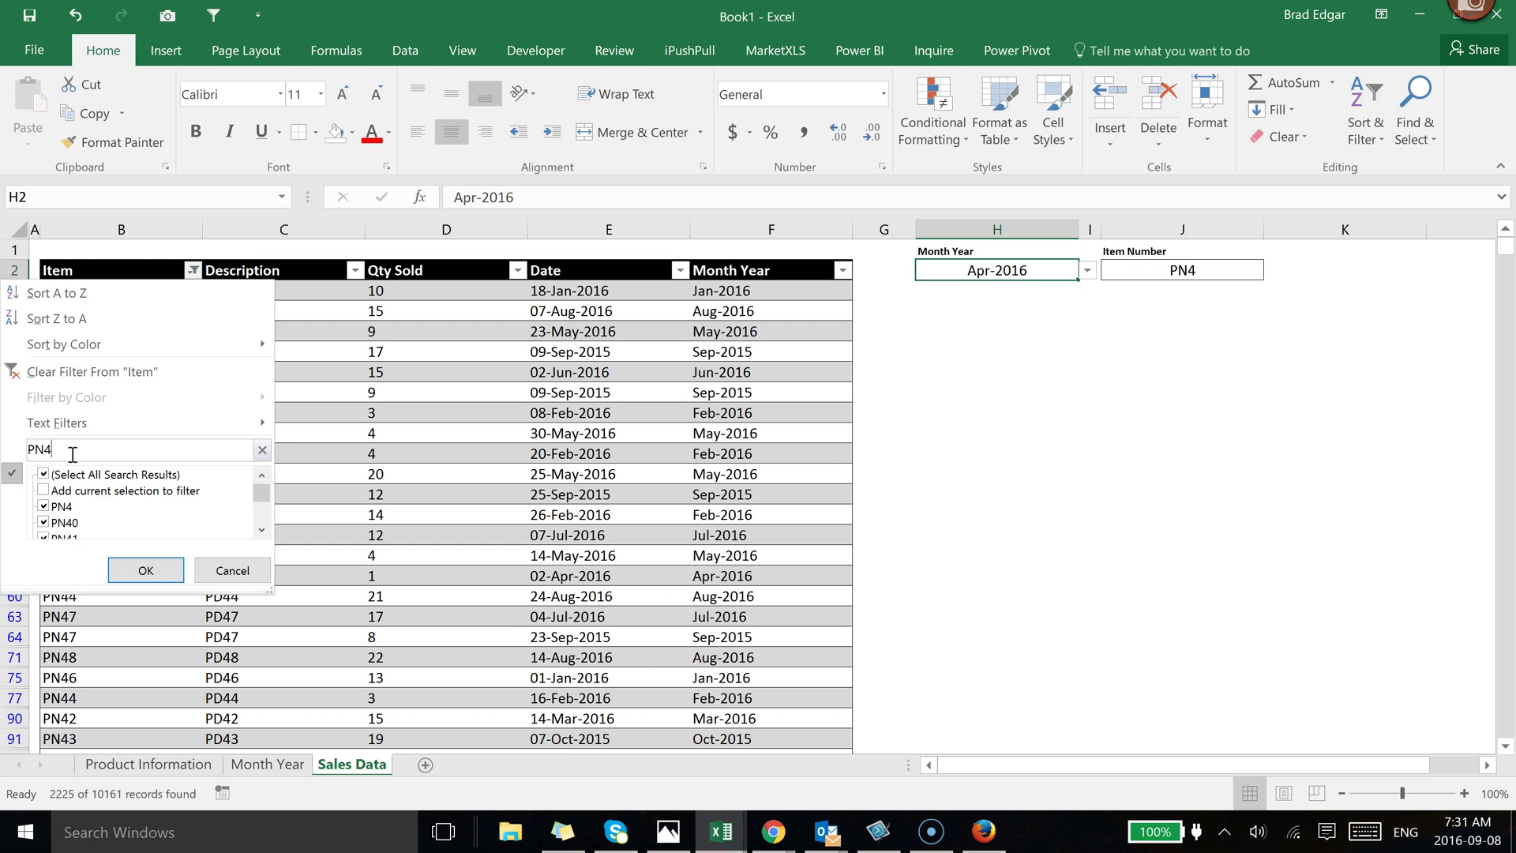
pyautogui.click(43, 474)
pyautogui.click(44, 506)
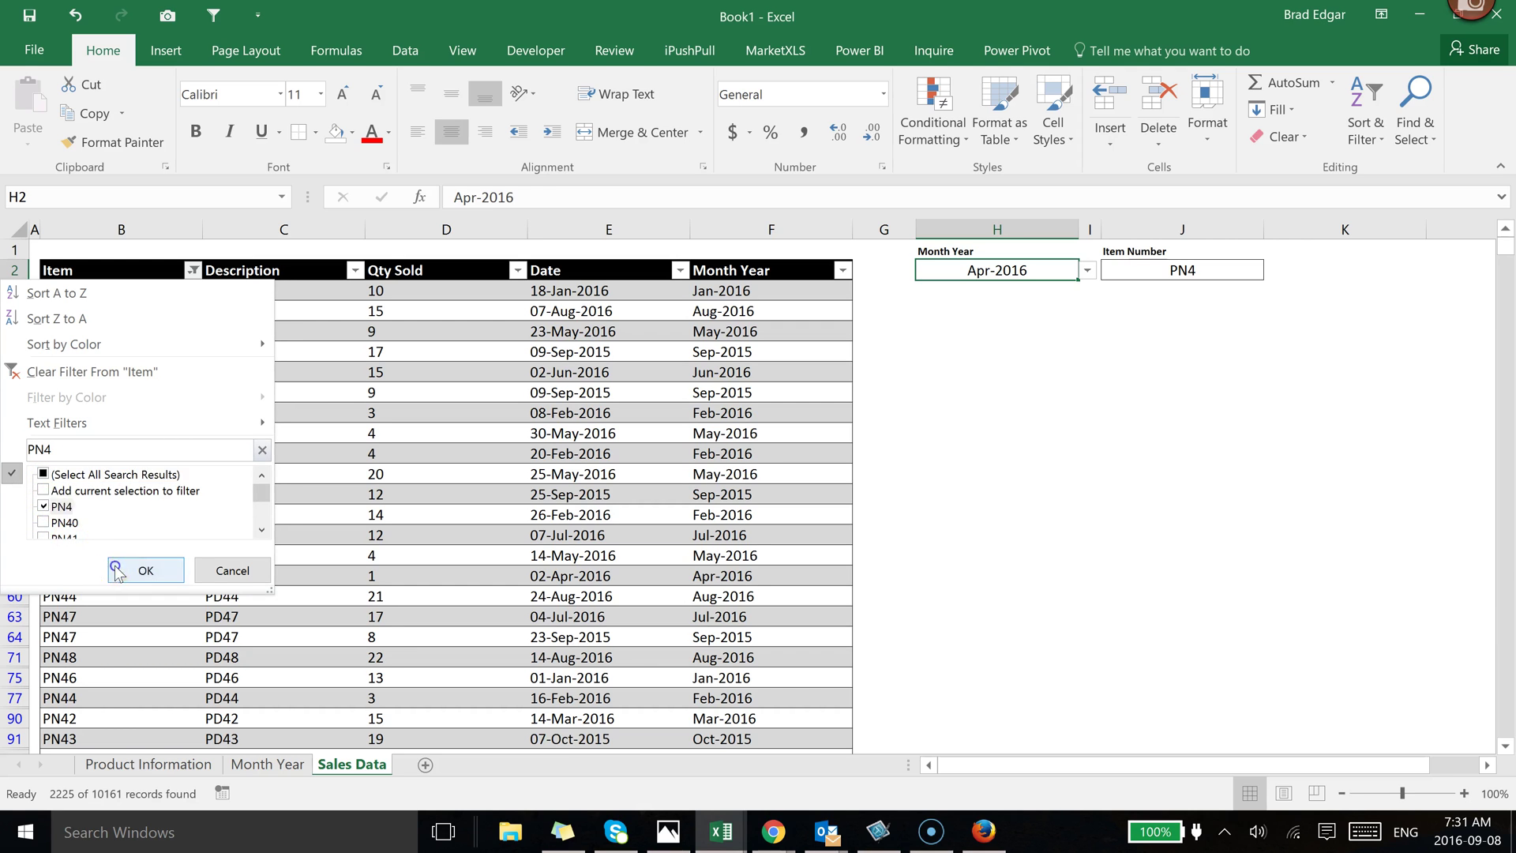
pyautogui.click(146, 570)
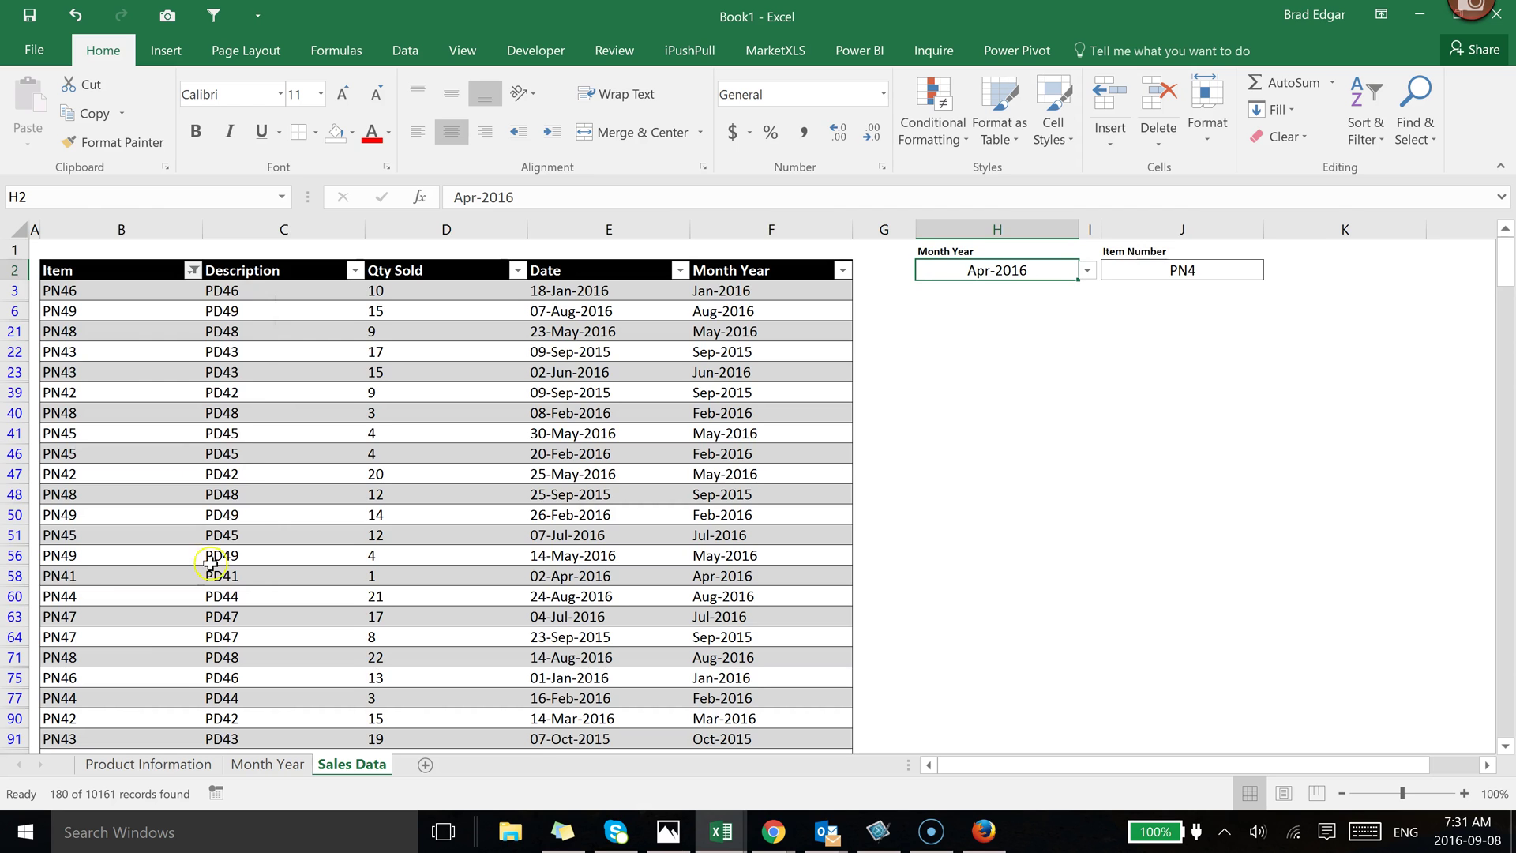
# - Filter Month Year to Apr-2016 and select the Qty Sold values to confirm a 196 sum
pyautogui.click(851, 271)
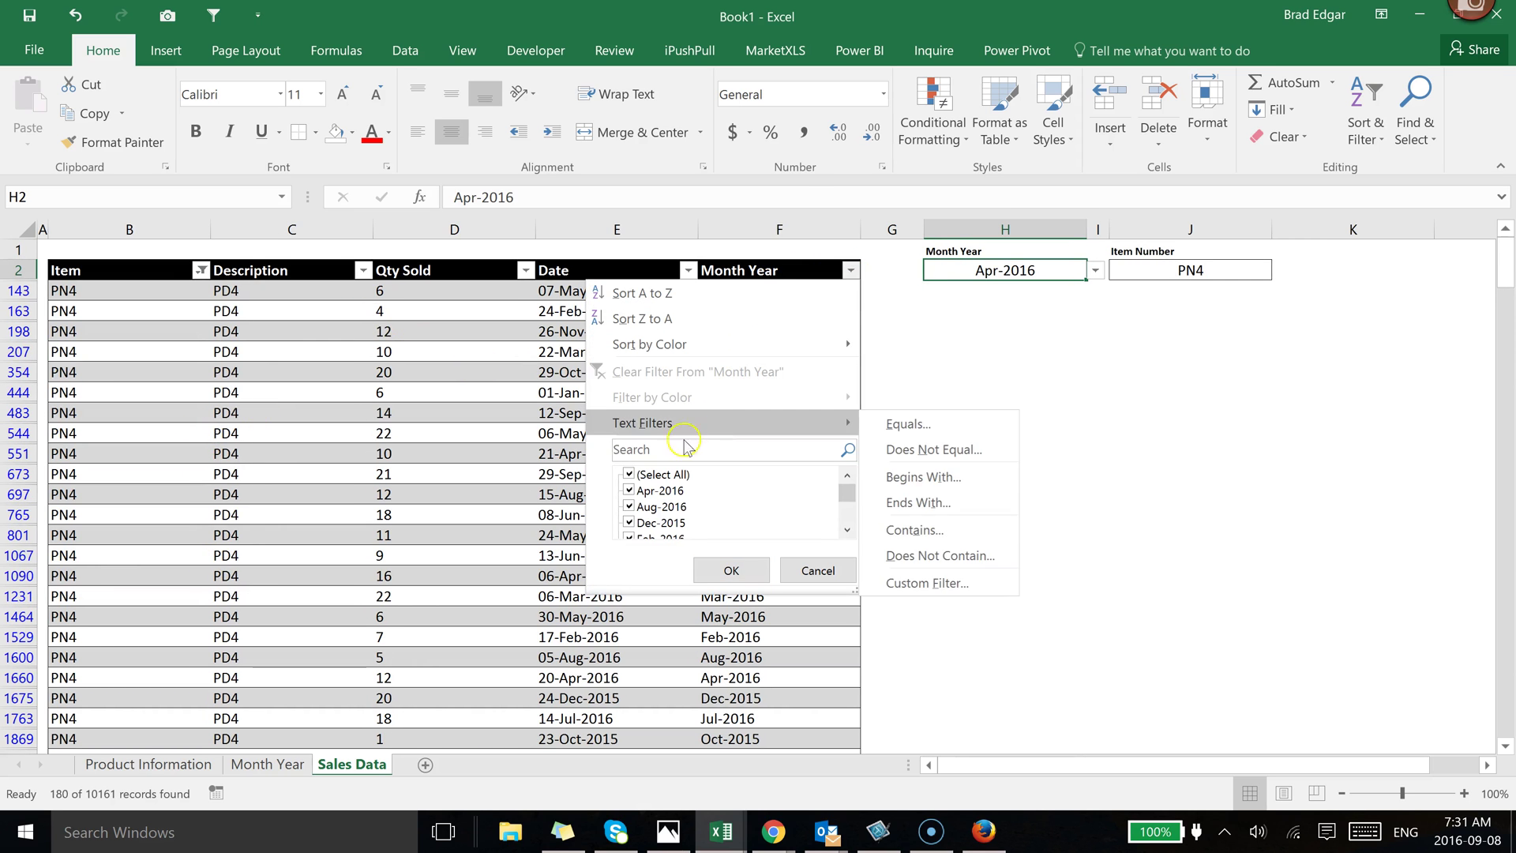
pyautogui.click(630, 475)
pyautogui.click(629, 490)
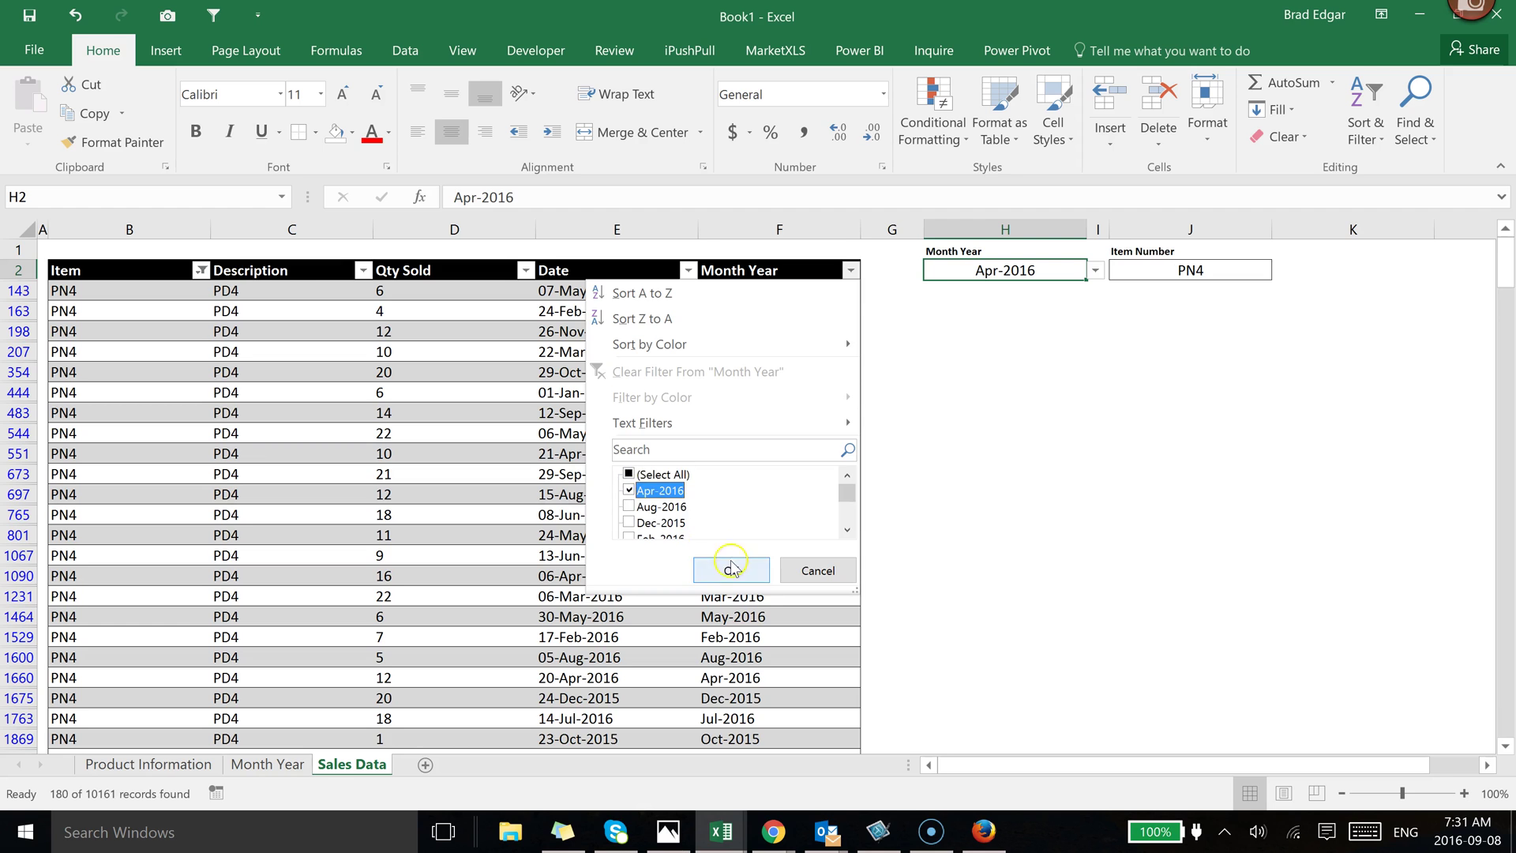
pyautogui.click(731, 570)
pyautogui.click(1291, 478)
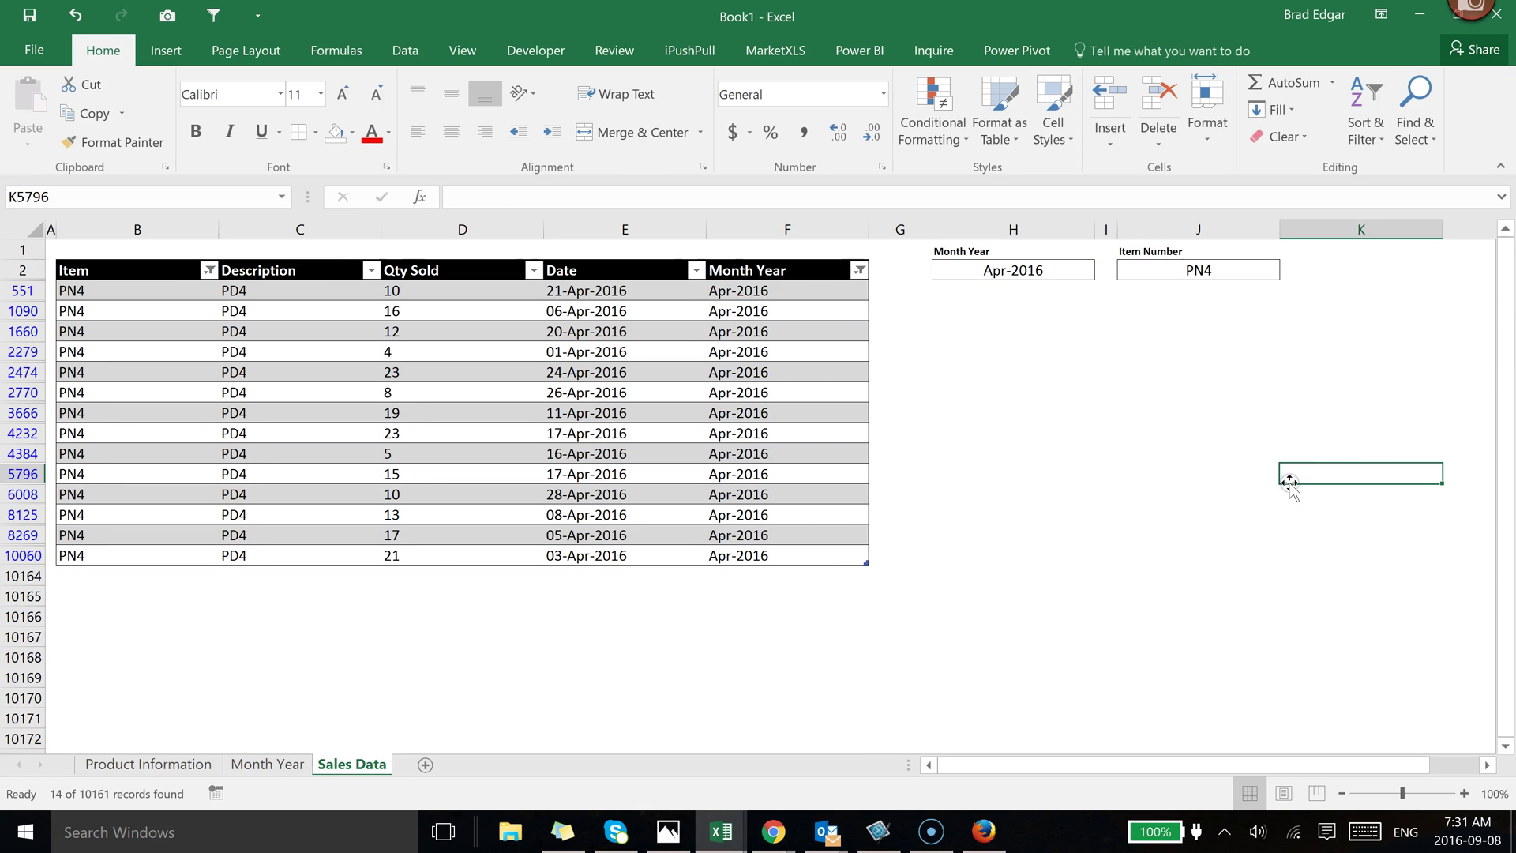
pyautogui.click(943, 310)
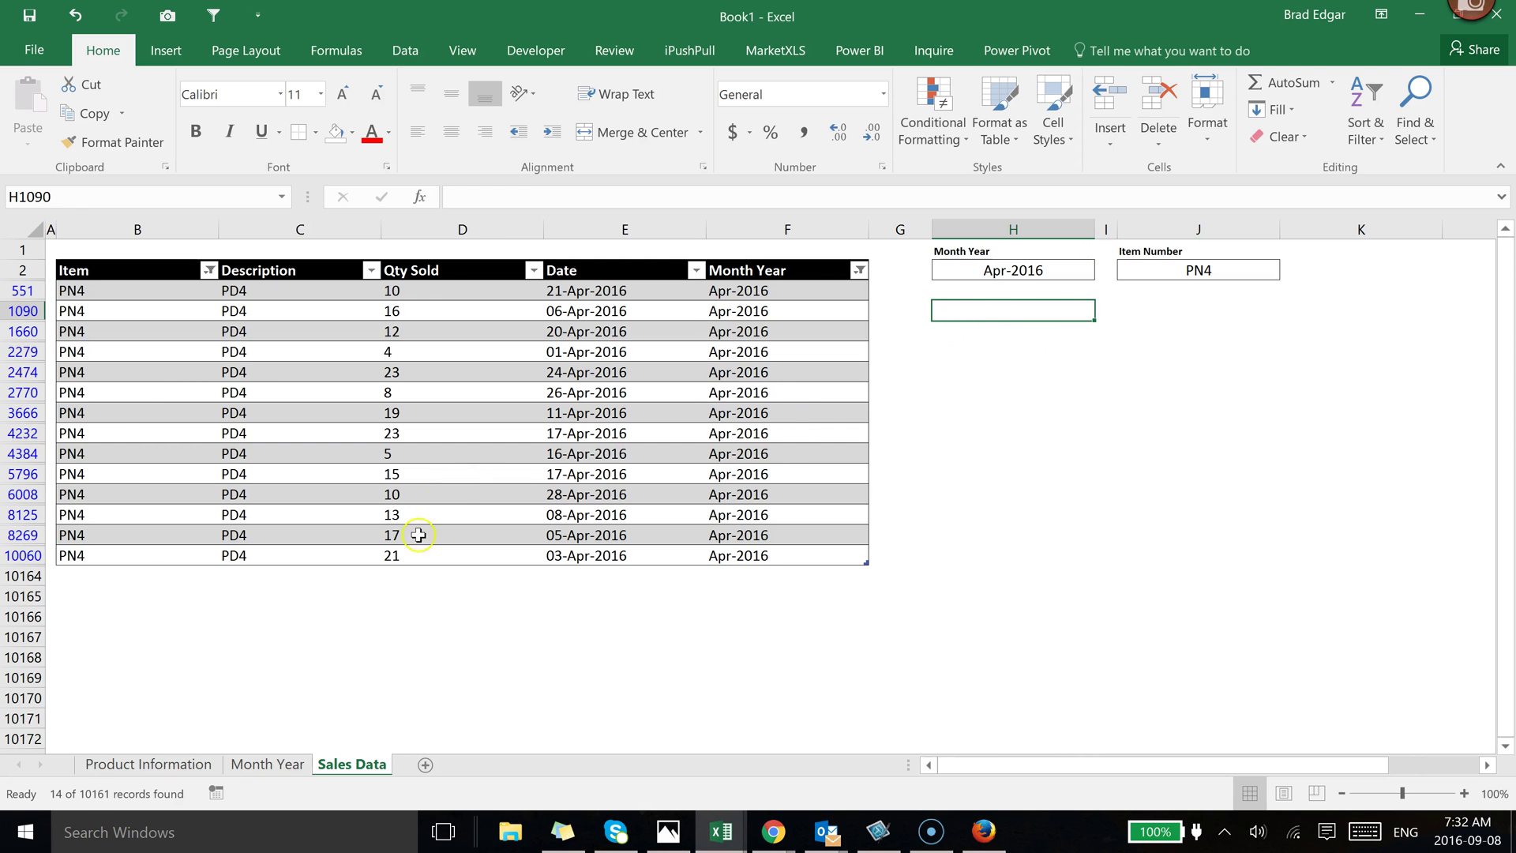
pyautogui.moveTo(391, 555); pyautogui.dragTo(390, 292)
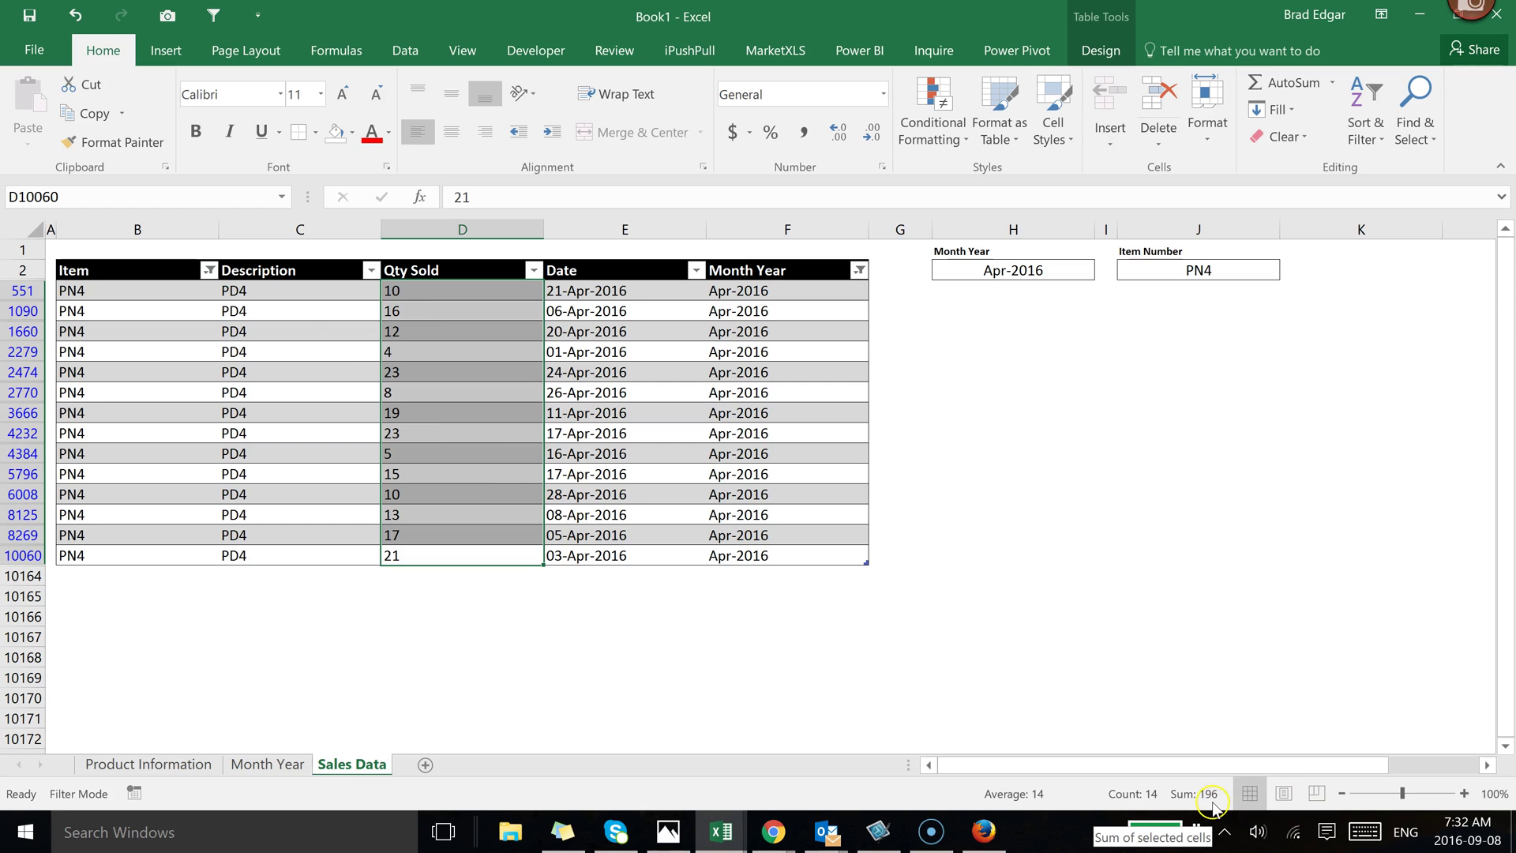
pyautogui.click(209, 270)
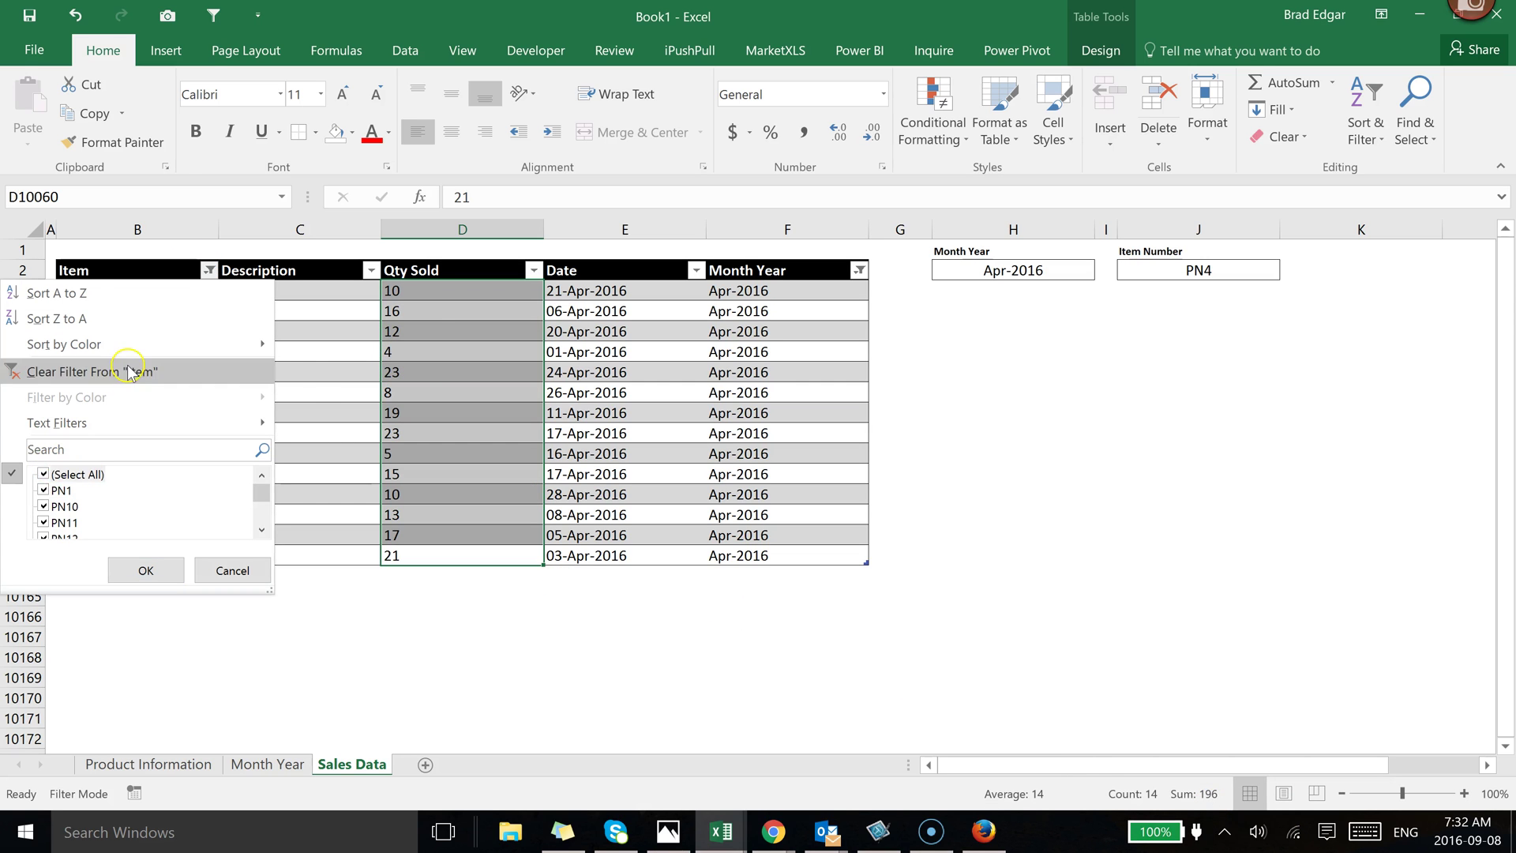
# - Clear the Item and Month Year filters and recheck the 196 total in H5
pyautogui.click(129, 371)
pyautogui.click(517, 270)
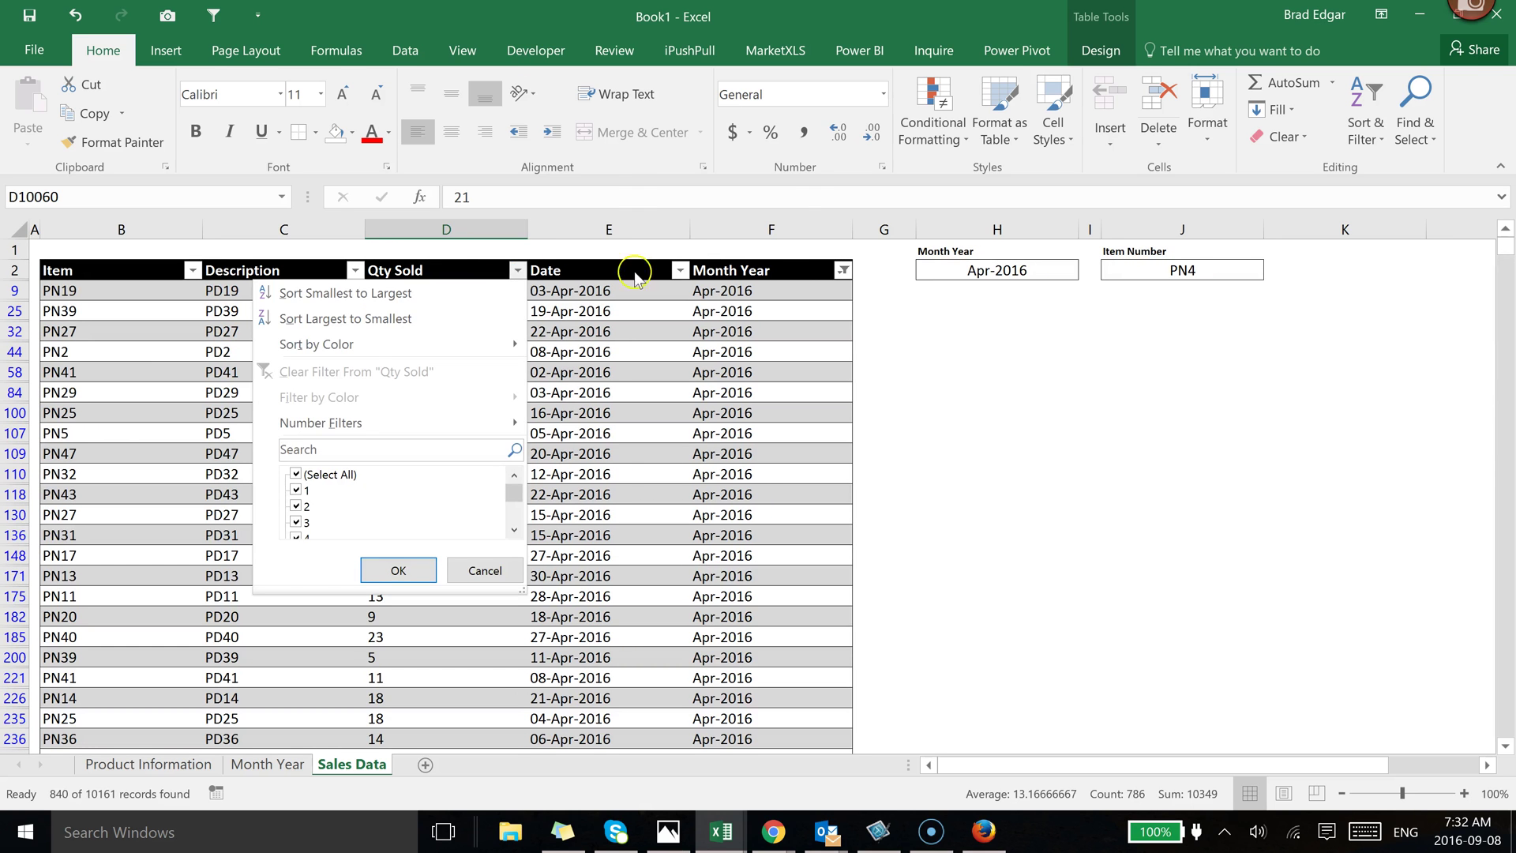
pyautogui.click(843, 270)
pyautogui.click(843, 270)
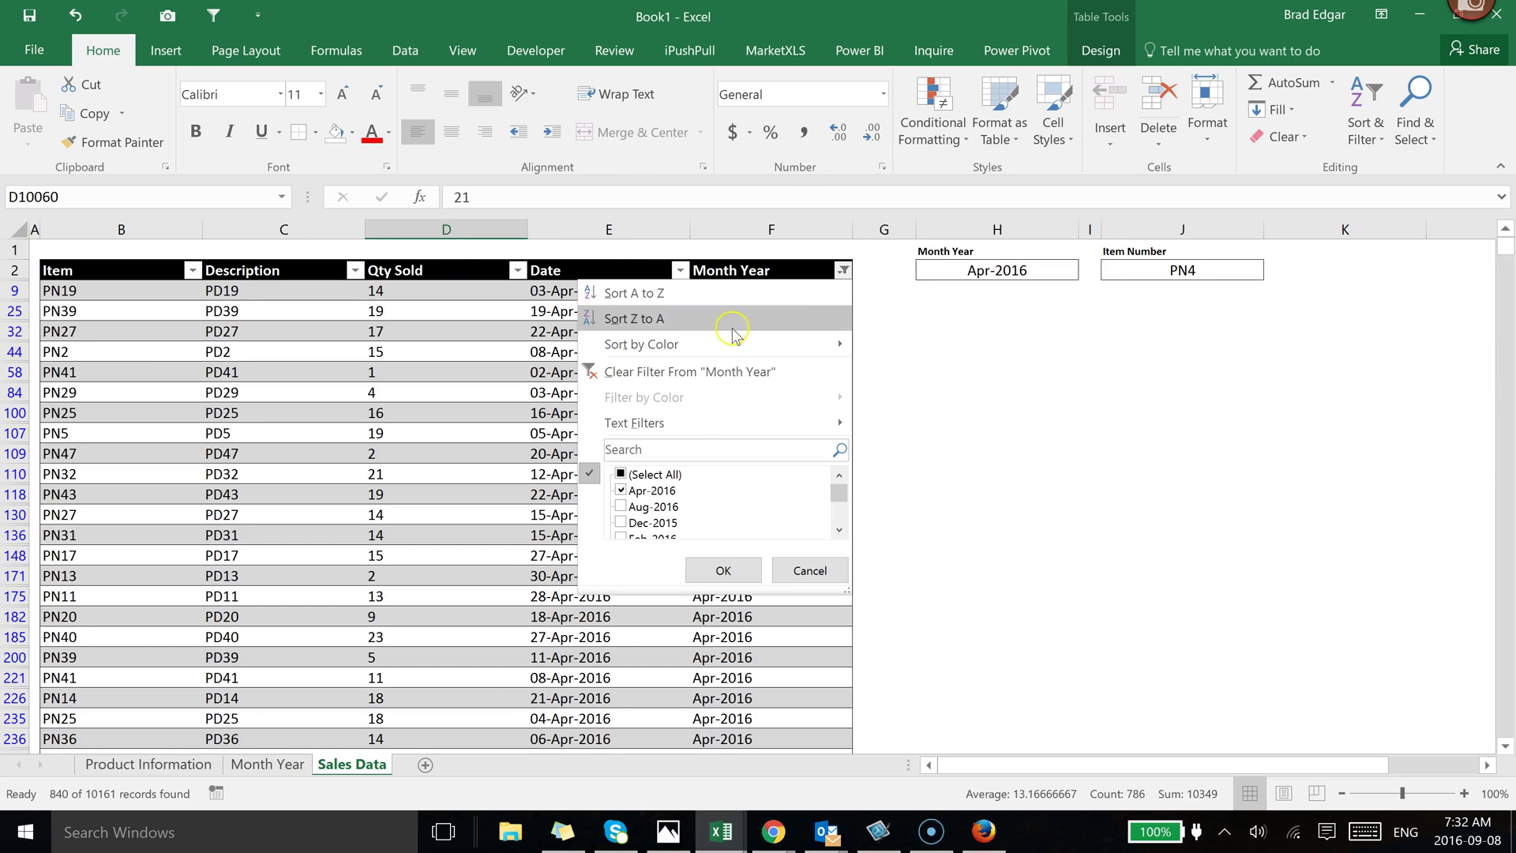
pyautogui.click(680, 374)
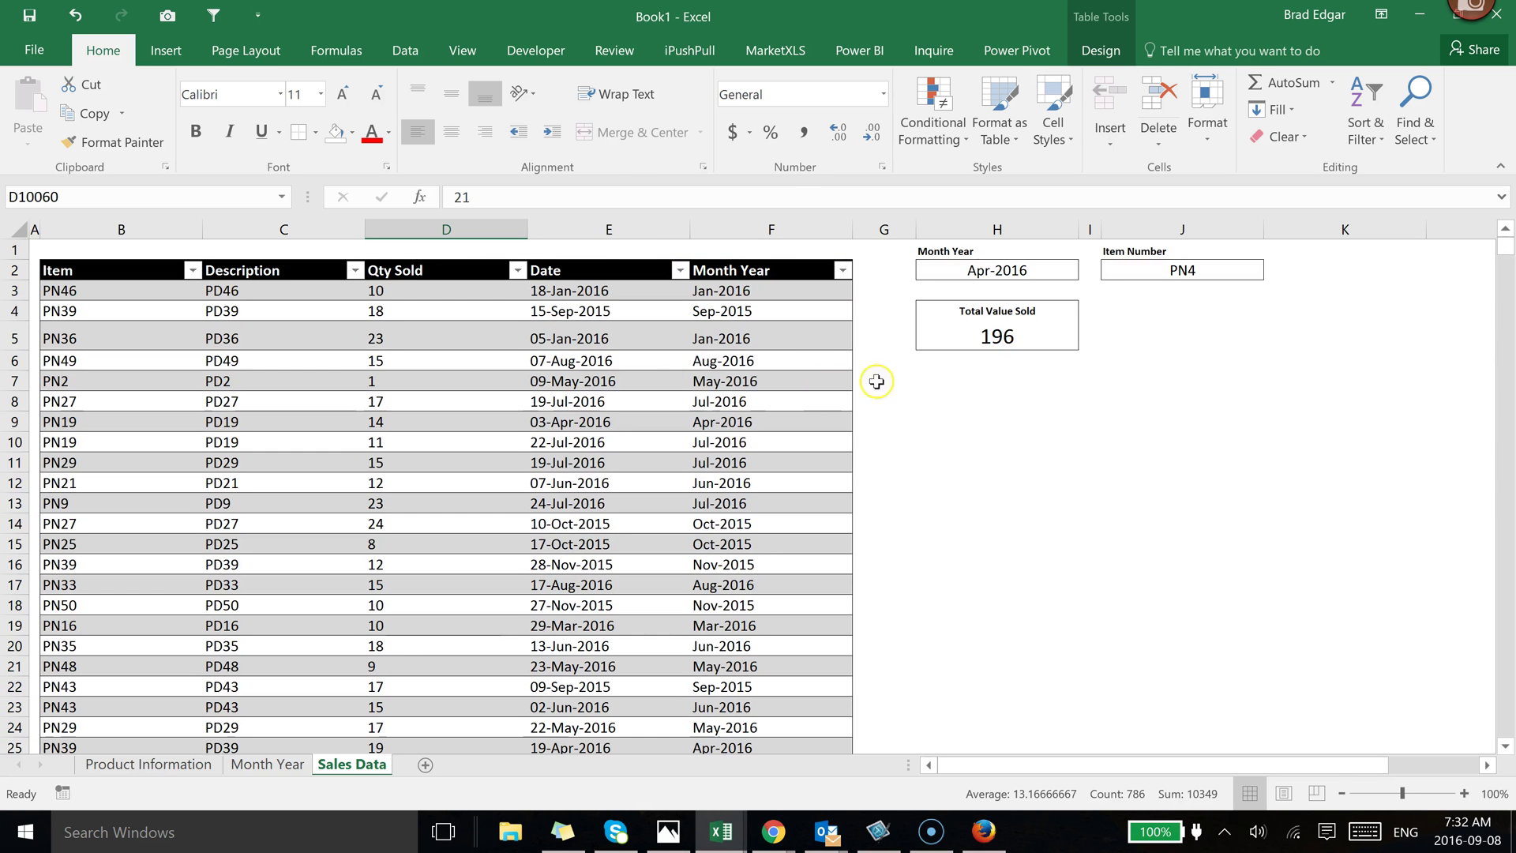
pyautogui.click(1001, 337)
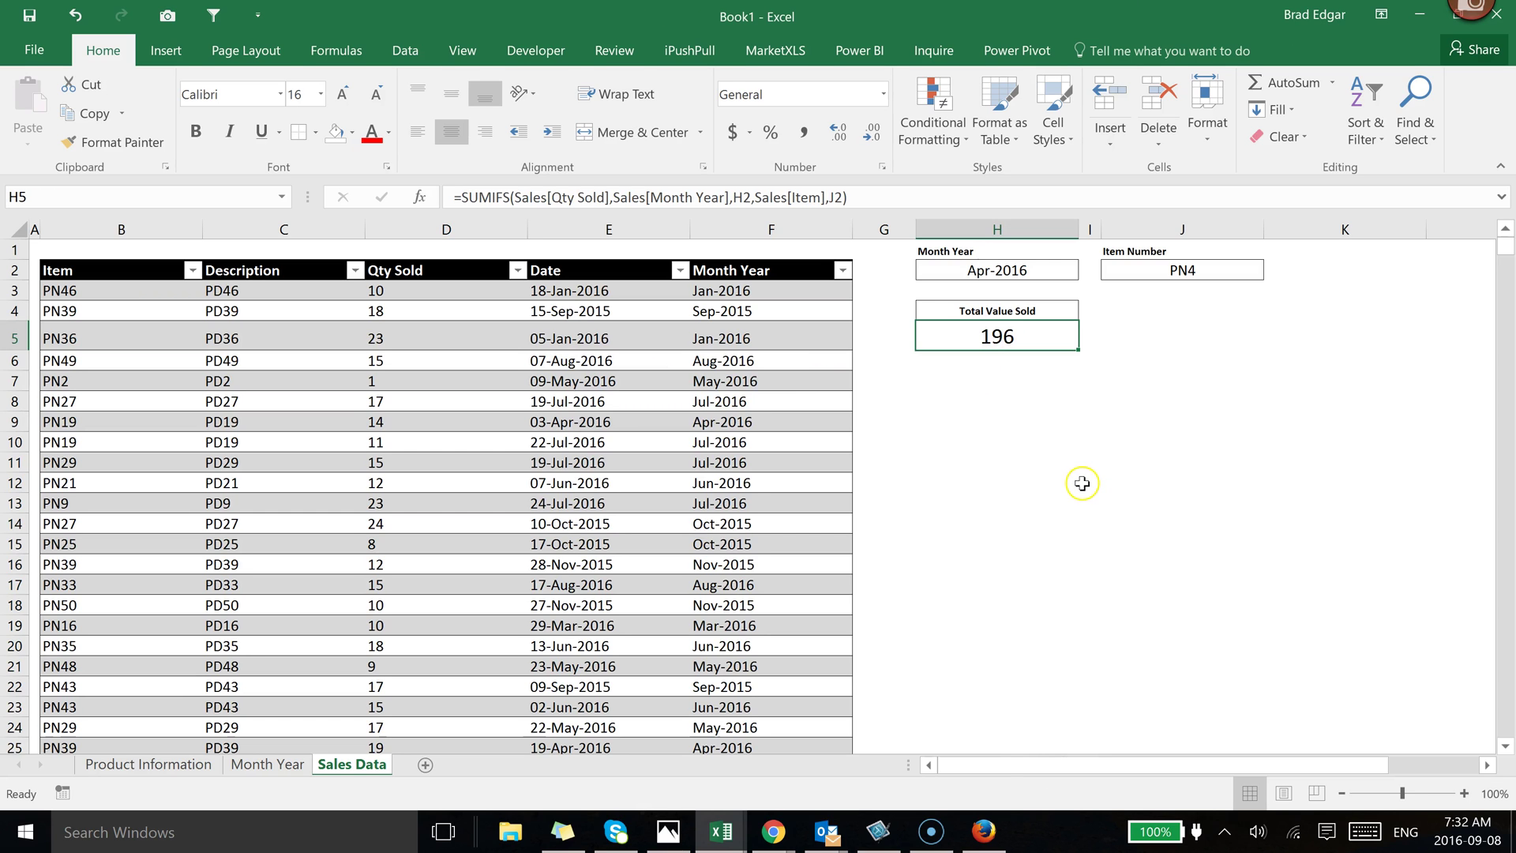
pyautogui.click(1208, 459)
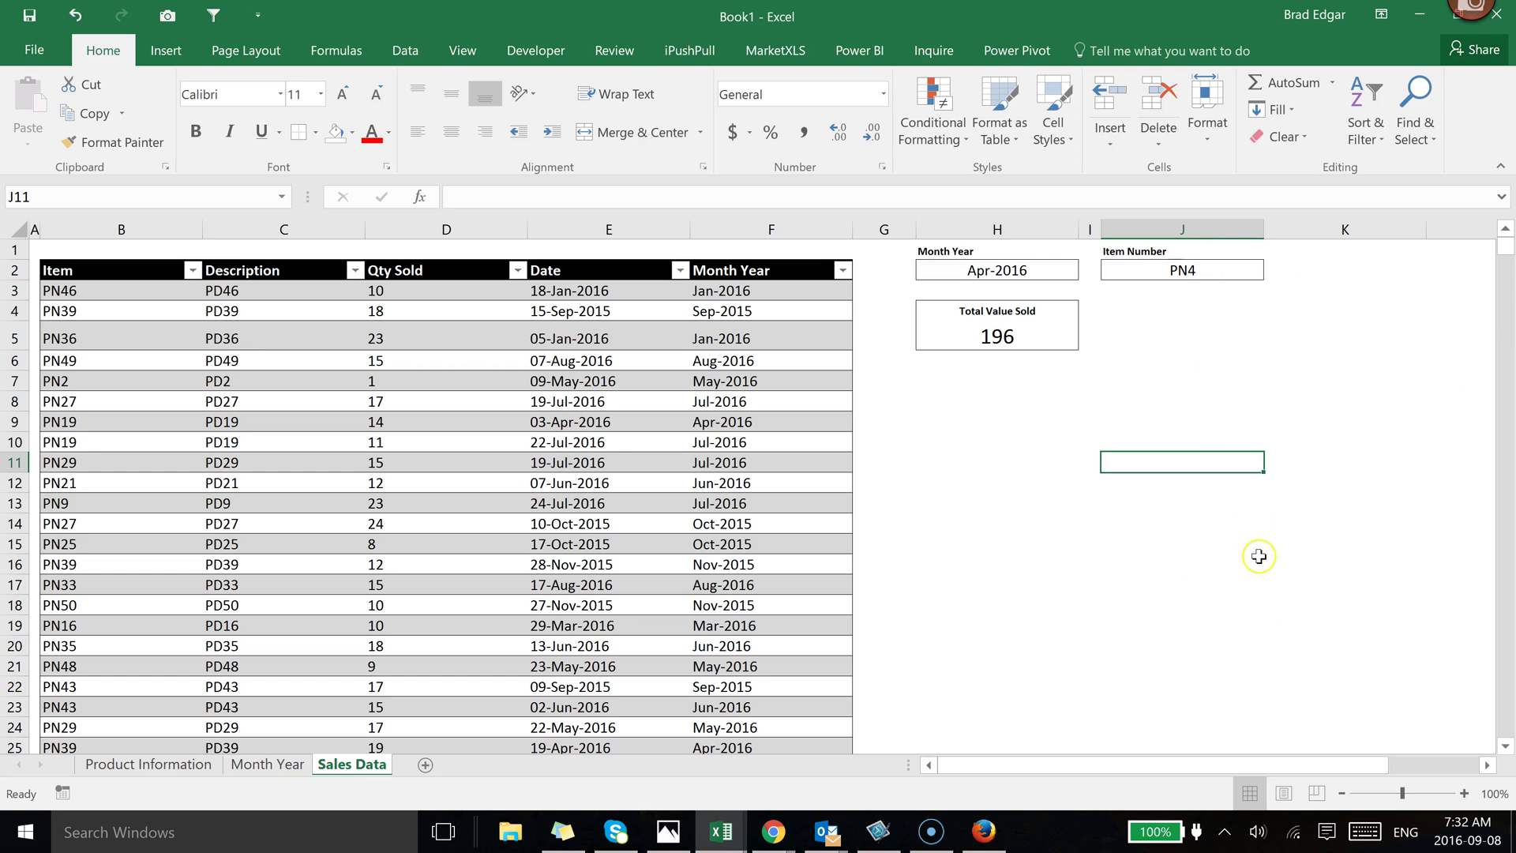
# - Choose Mar-2016 in the H2 Month Year dropdown and PN10 in the J2 Item Number dropdown
pyautogui.click(1049, 270)
pyautogui.click(1087, 272)
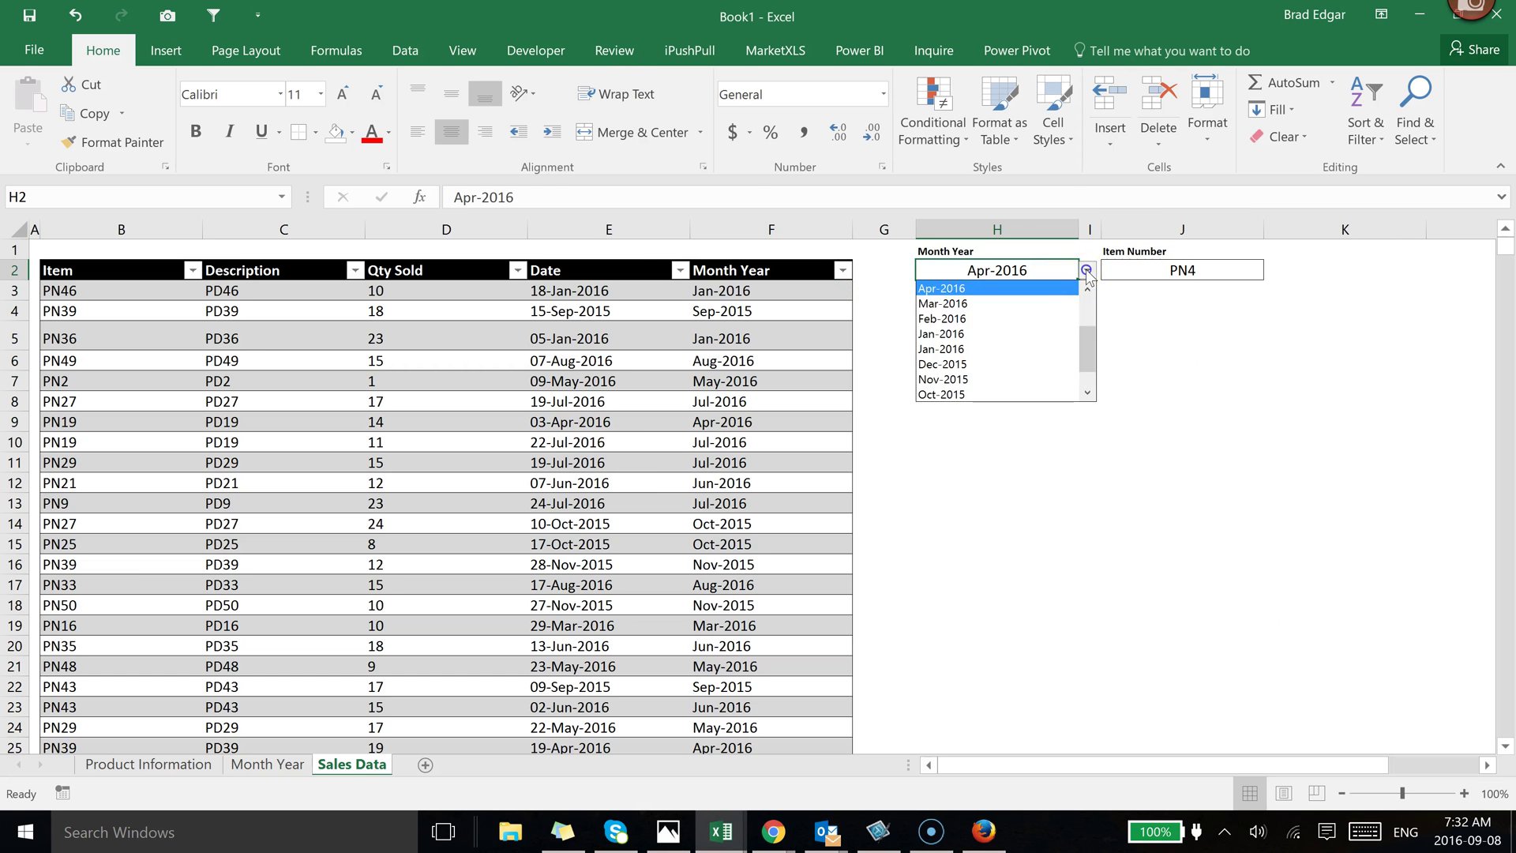
pyautogui.click(943, 303)
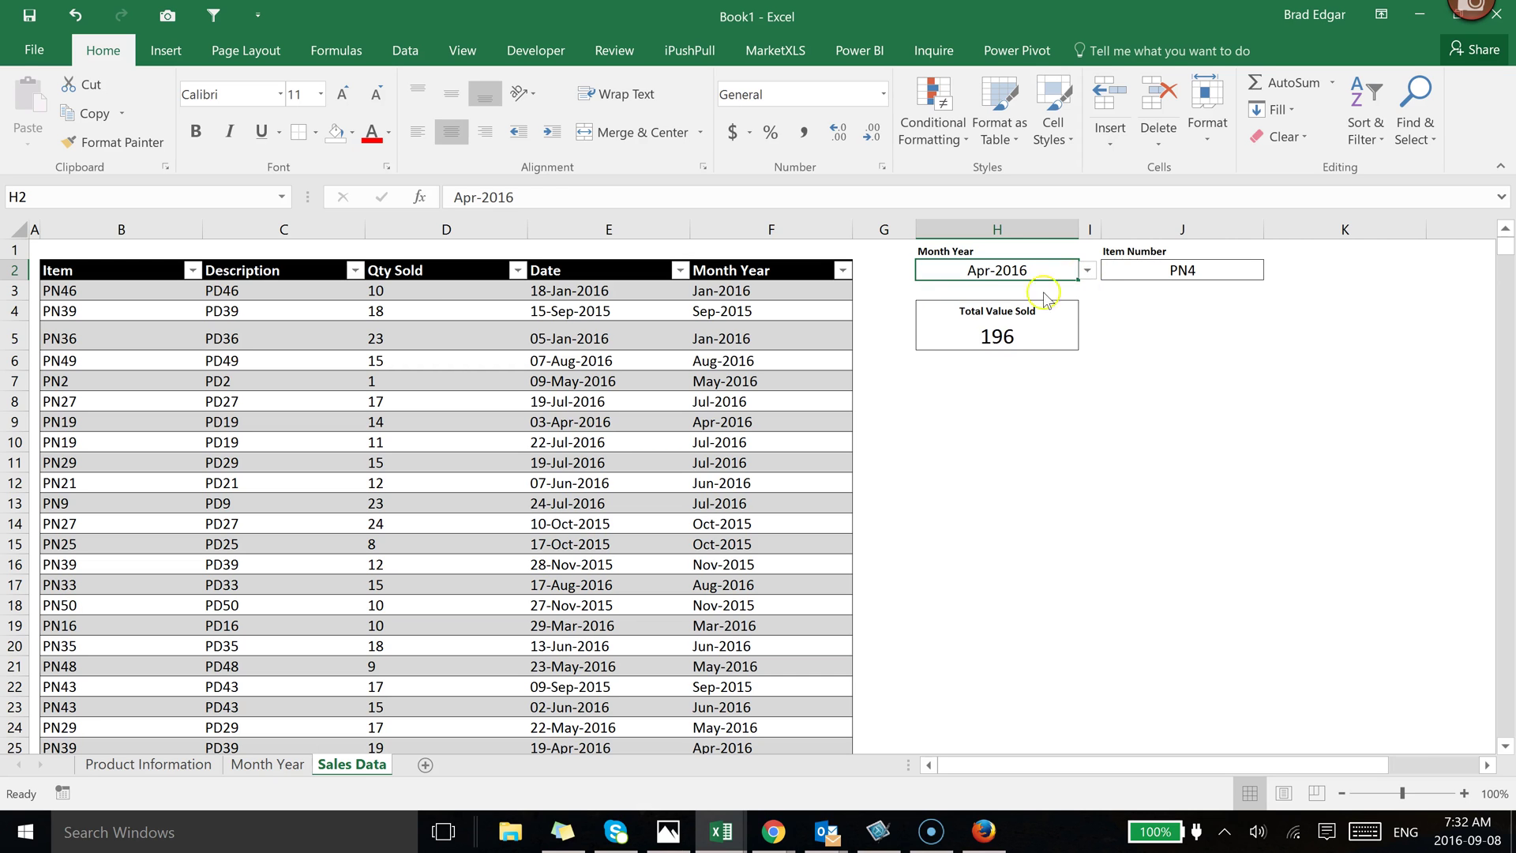
pyautogui.click(1204, 270)
pyautogui.click(1272, 271)
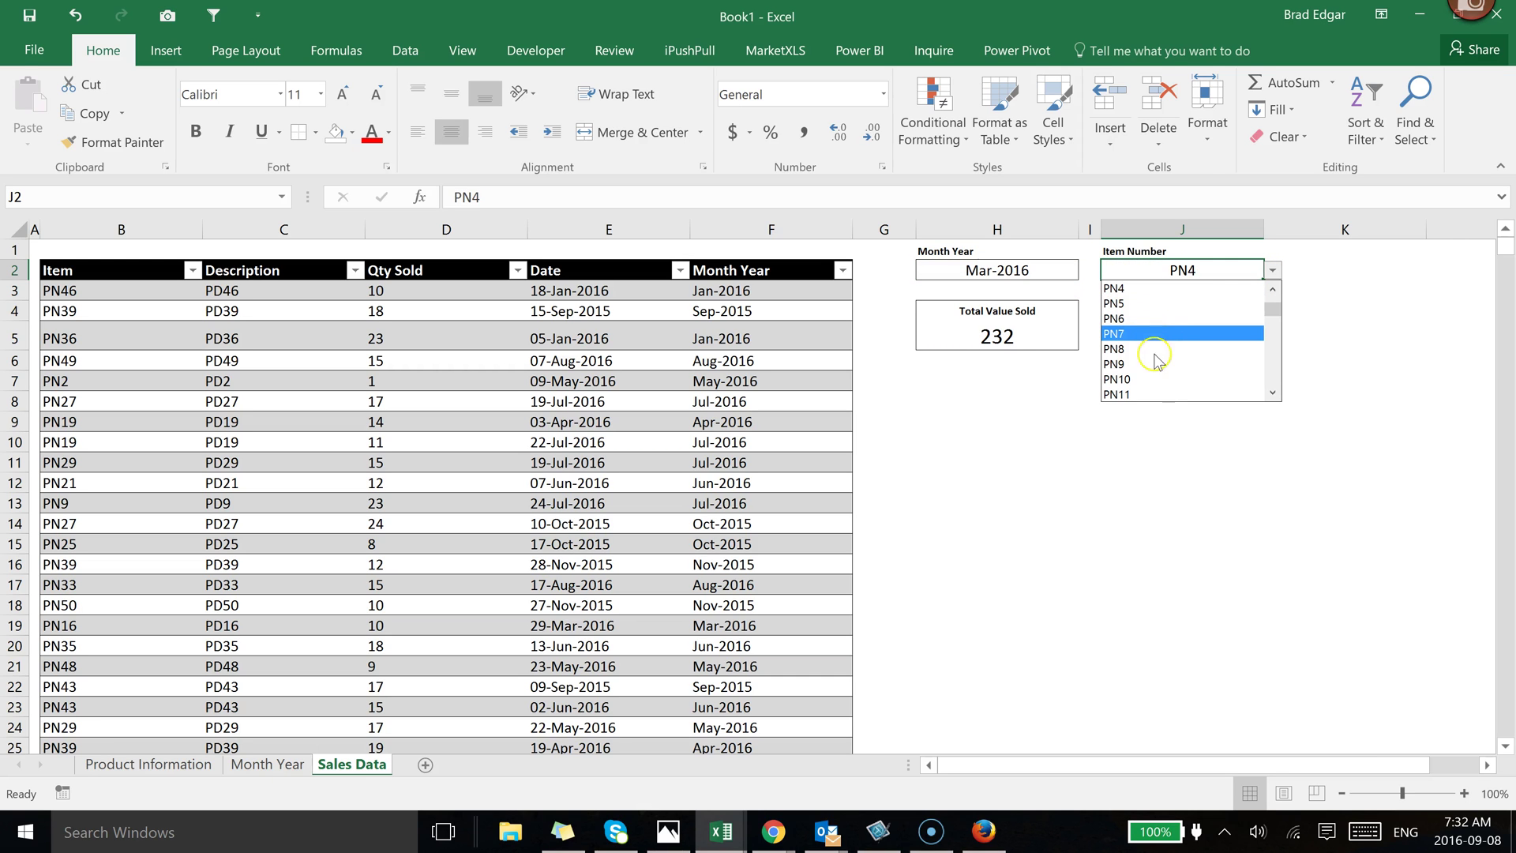
pyautogui.click(1145, 380)
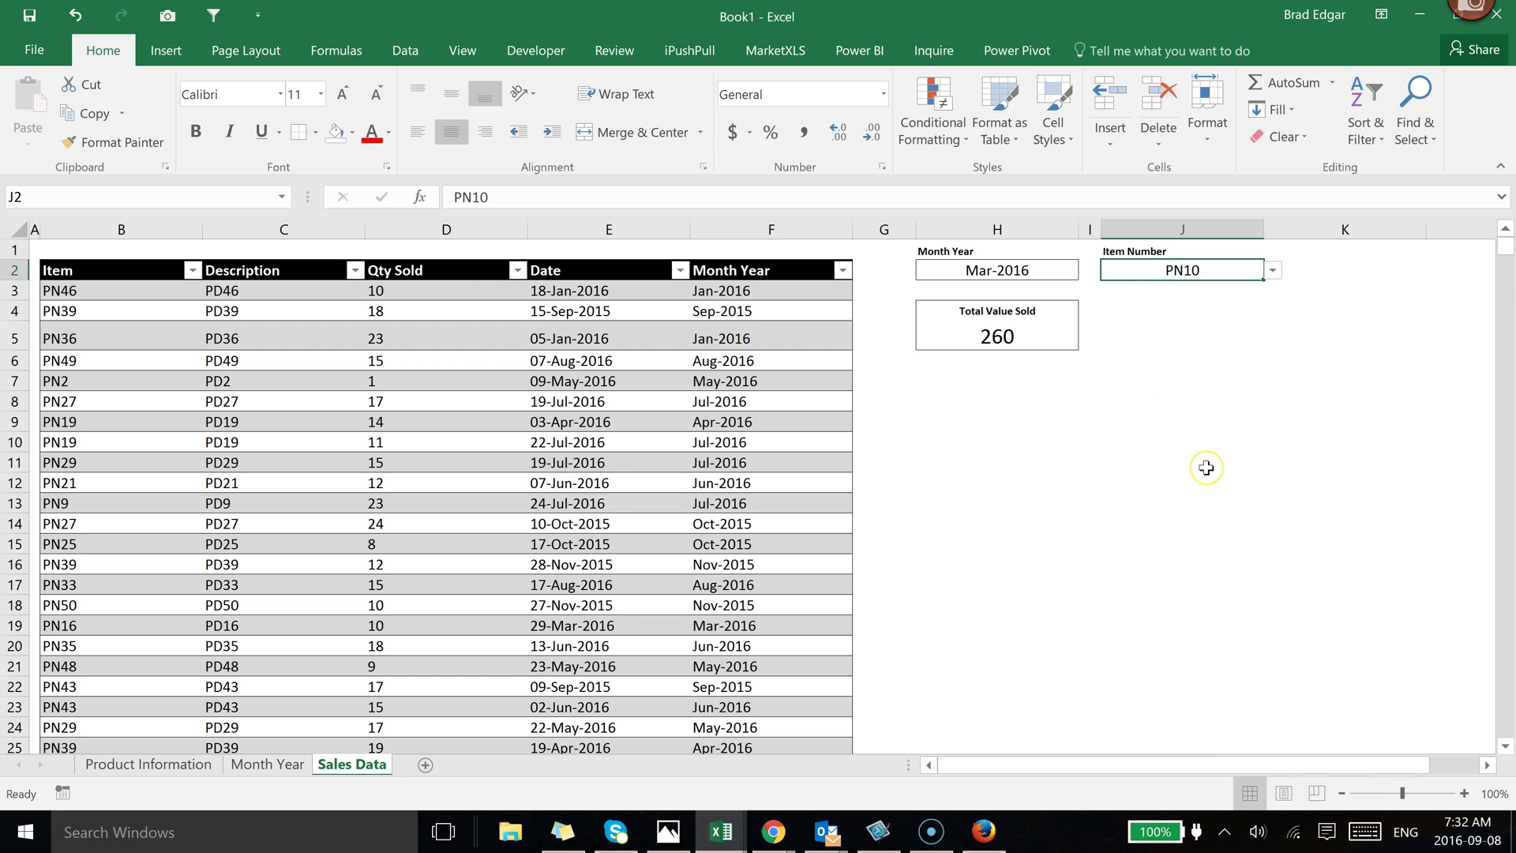